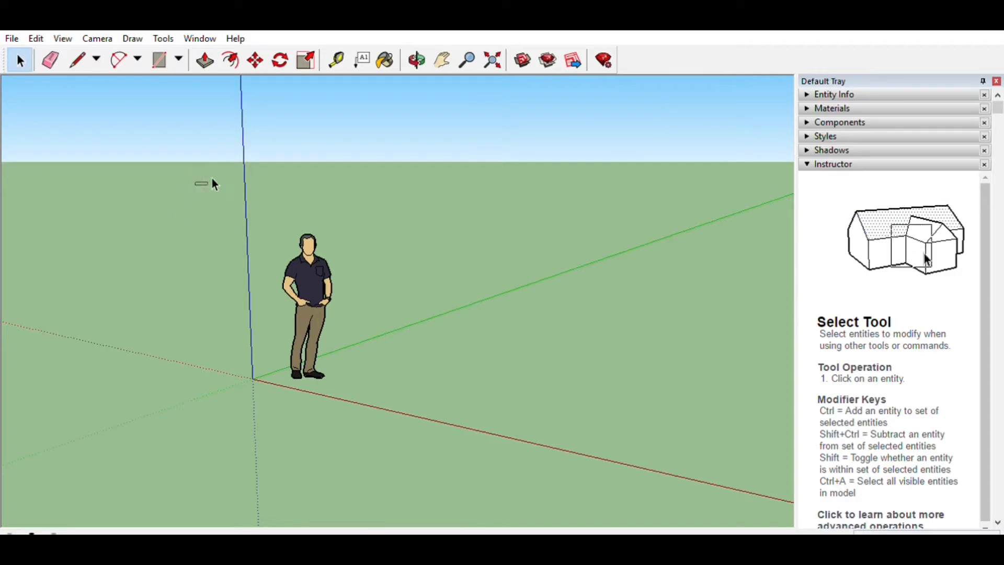
- Try deleting the standing scale figure with a window selection and undo the deletion
{"action": "left_click_drag", "start_coordinate": [195, 182], "coordinate": [437, 403]}
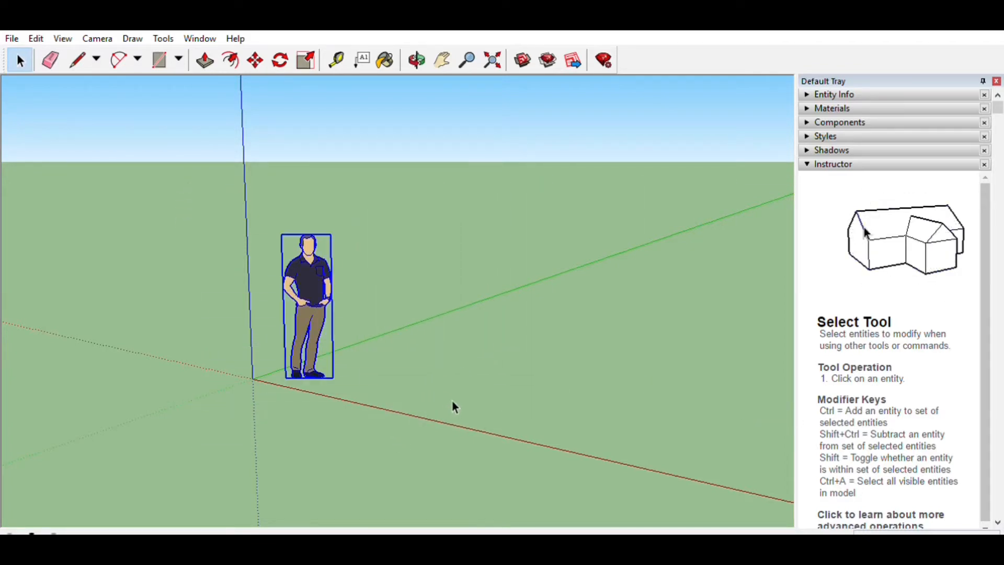
{"action": "key", "text": "Delete"}
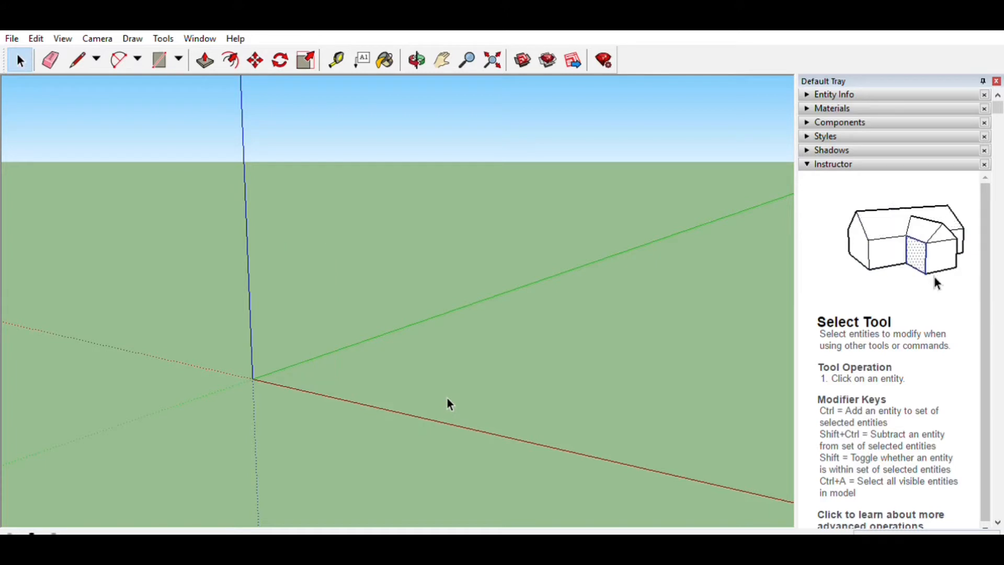
{"action": "key", "text": "ctrl+z"}
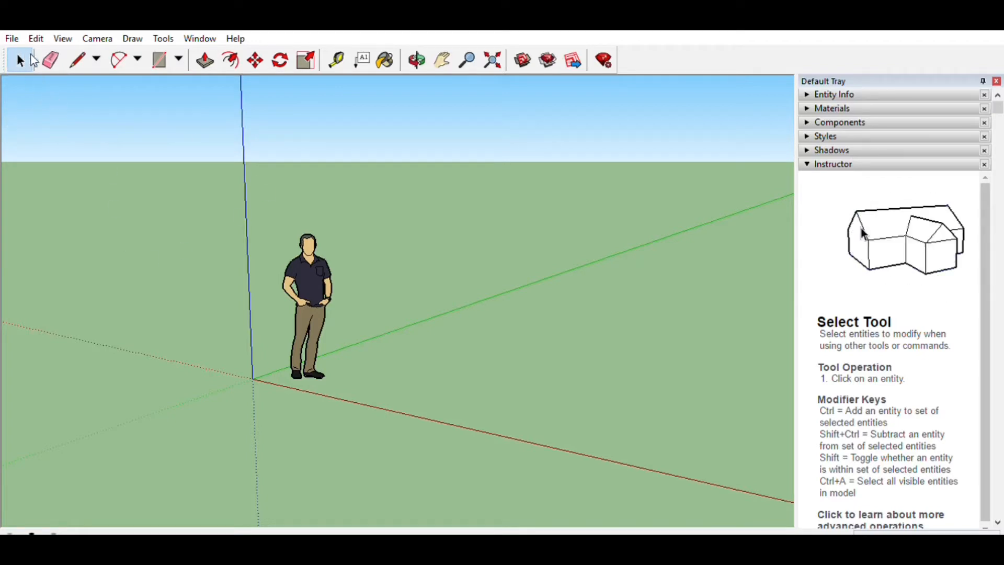
- Select the standing scale figure next to the origin and delete it from the model
{"action": "left_click", "coordinate": [320, 293]}
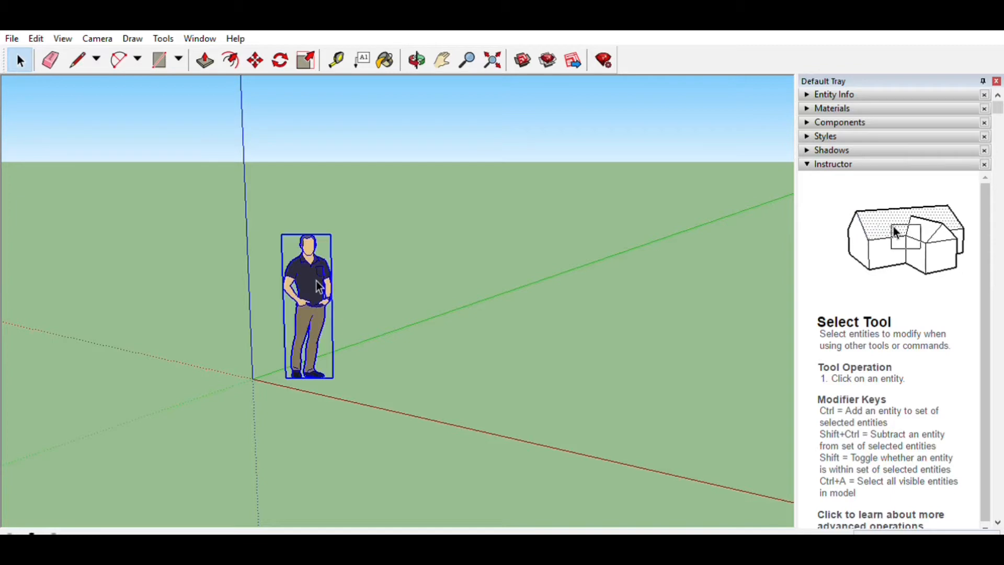
{"action": "left_click", "coordinate": [411, 261]}
{"action": "left_click", "coordinate": [315, 285]}
{"action": "left_click", "coordinate": [268, 234]}
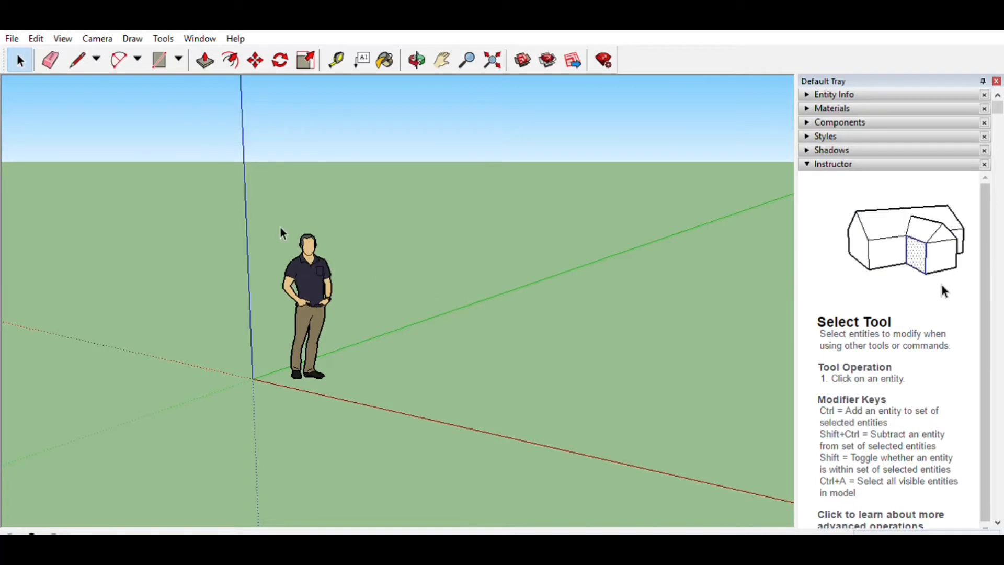
{"action": "left_click", "coordinate": [325, 280]}
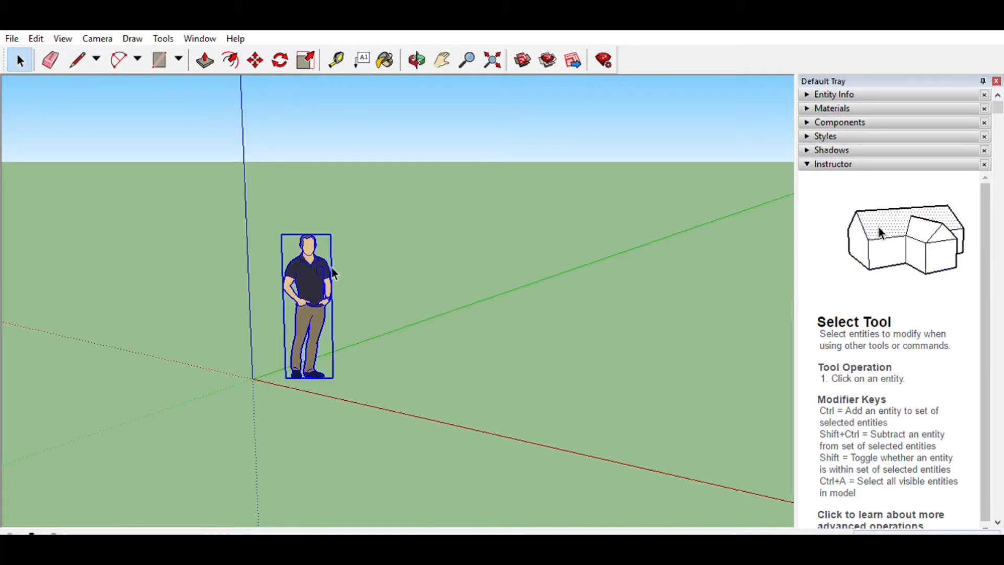
{"action": "key", "text": "Delete"}
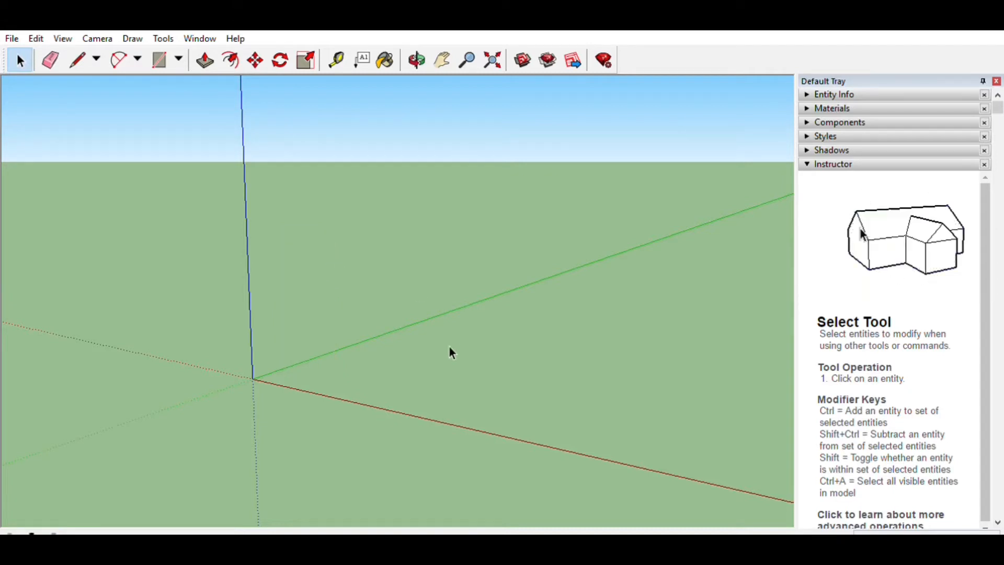
- Examine the empty modelling space and its three axes from different angles and distances by orbiting and zooming
{"action": "middle_click_drag", "start_coordinate": [449, 330], "coordinate": [422, 287]}
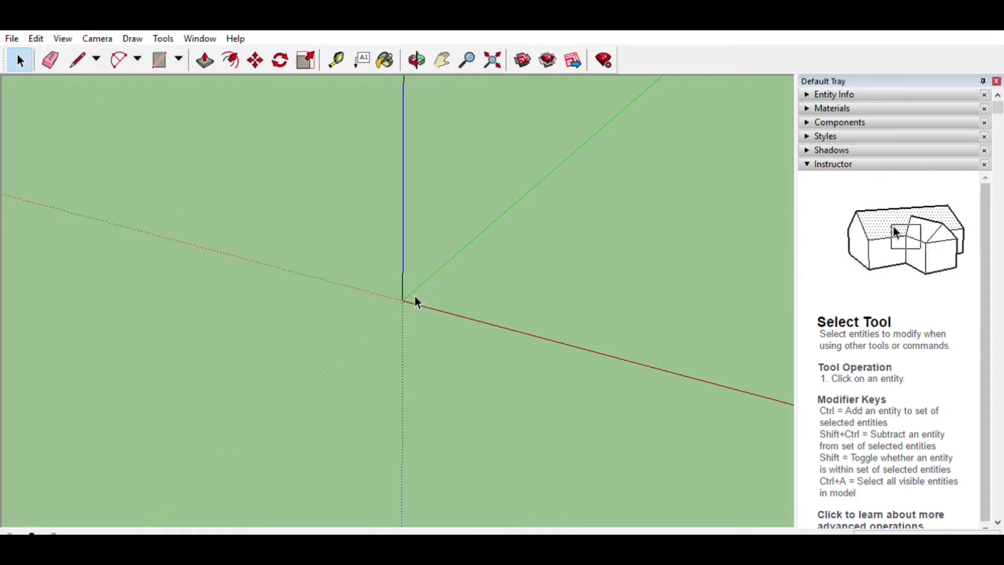
{"action": "scroll", "coordinate": [411, 296], "scroll_direction": "down", "scroll_amount": 3}
{"action": "scroll", "coordinate": [418, 296], "scroll_direction": "up", "scroll_amount": 4}
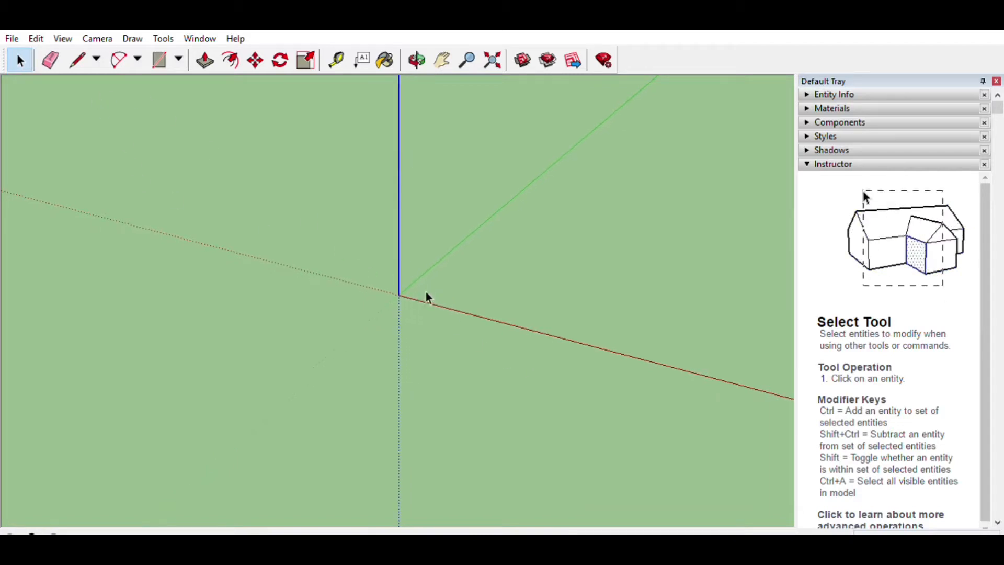
{"action": "middle_click_drag", "start_coordinate": [426, 297], "coordinate": [322, 327]}
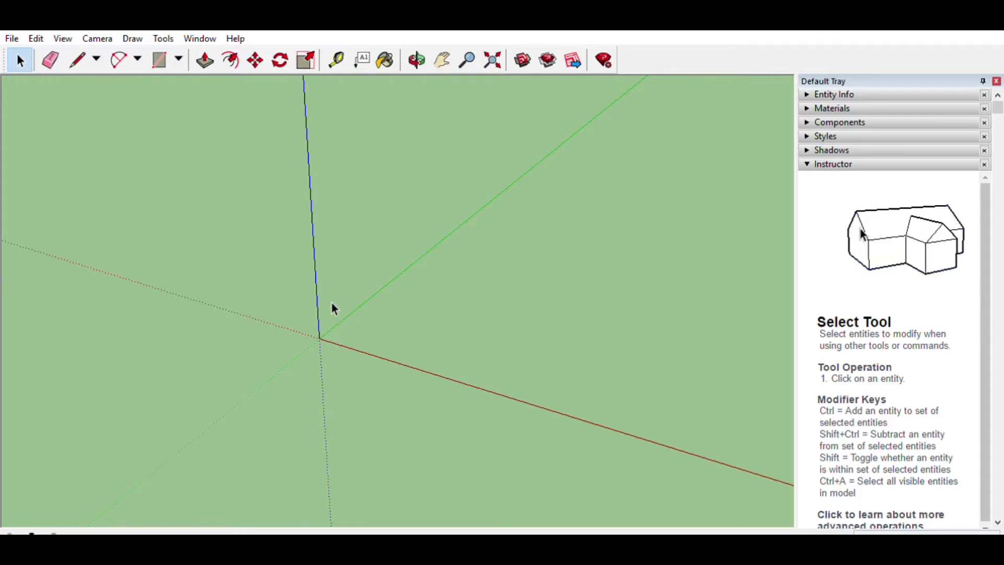
{"action": "middle_click_drag", "start_coordinate": [332, 303], "coordinate": [343, 309]}
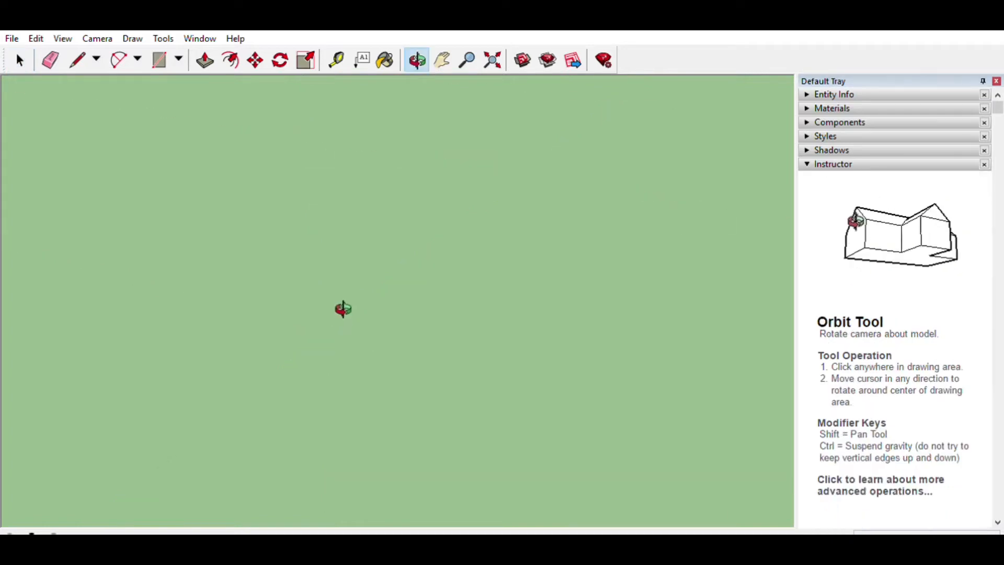
{"action": "middle_click_drag", "start_coordinate": [232, 273], "coordinate": [572, 182]}
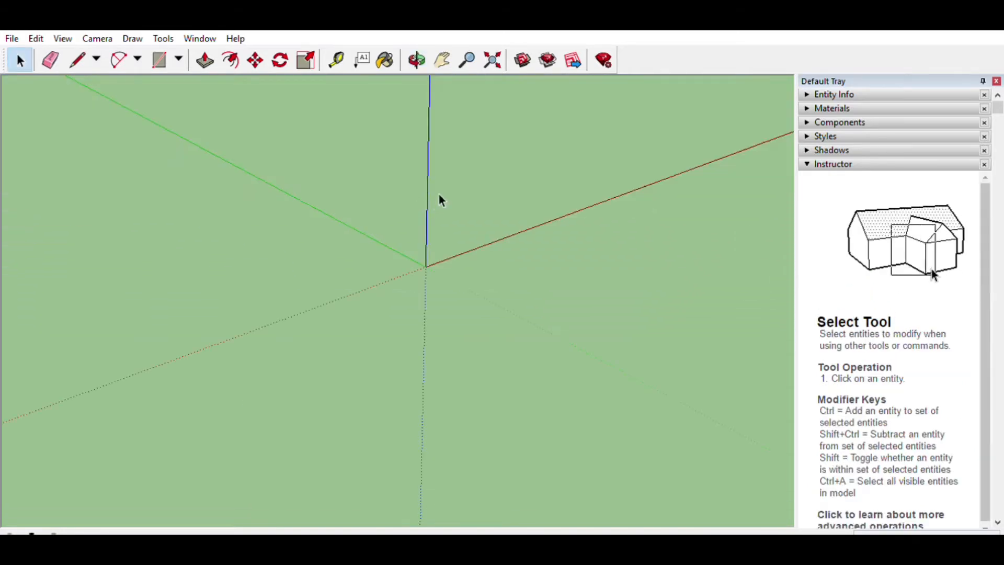
{"action": "key", "text": "o"}
{"action": "left_click_drag", "start_coordinate": [448, 198], "coordinate": [538, 228]}
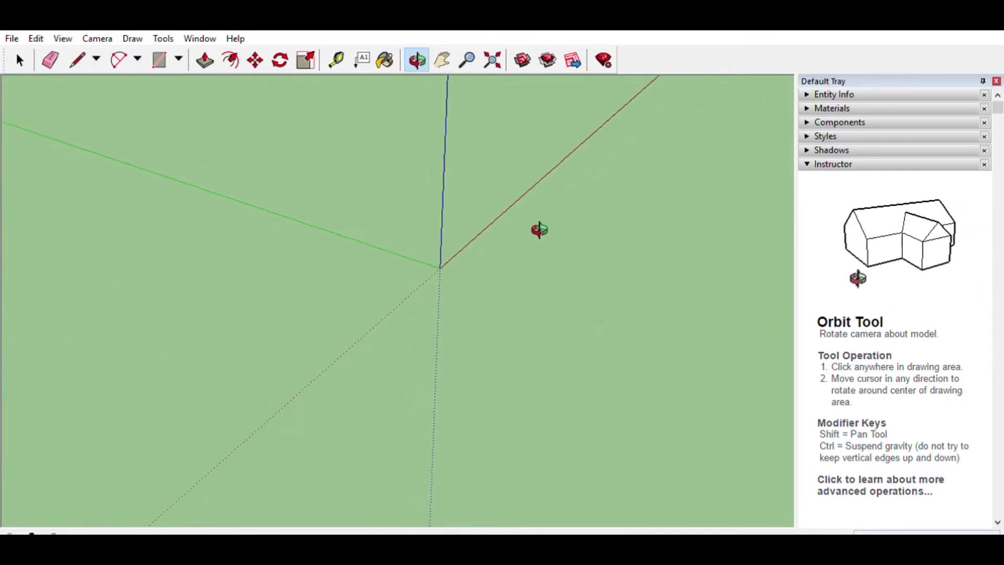
{"action": "key", "text": "space"}
{"action": "middle_click_drag", "start_coordinate": [397, 221], "coordinate": [8, 101]}
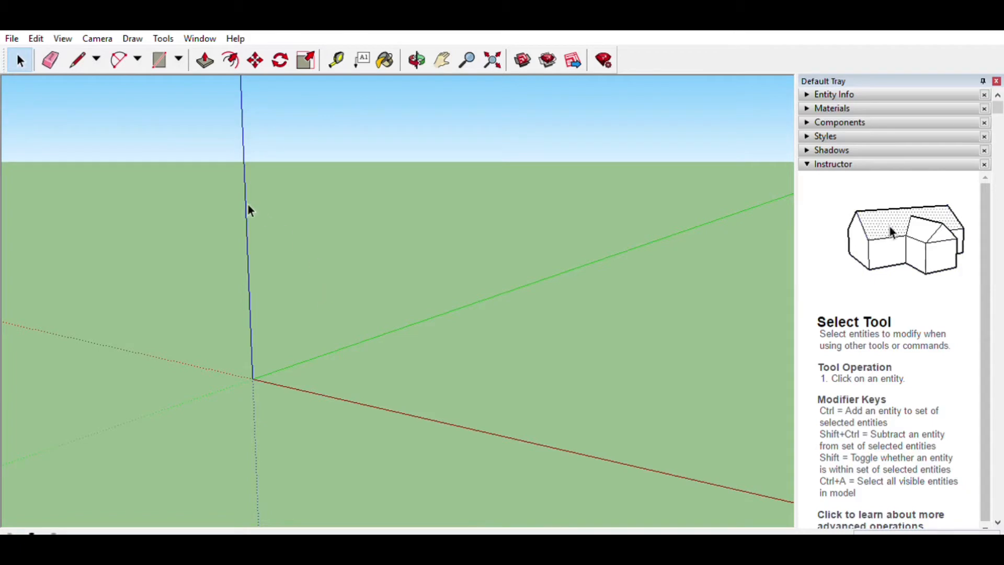
{"action": "left_click_drag", "start_coordinate": [241, 154], "coordinate": [444, 245]}
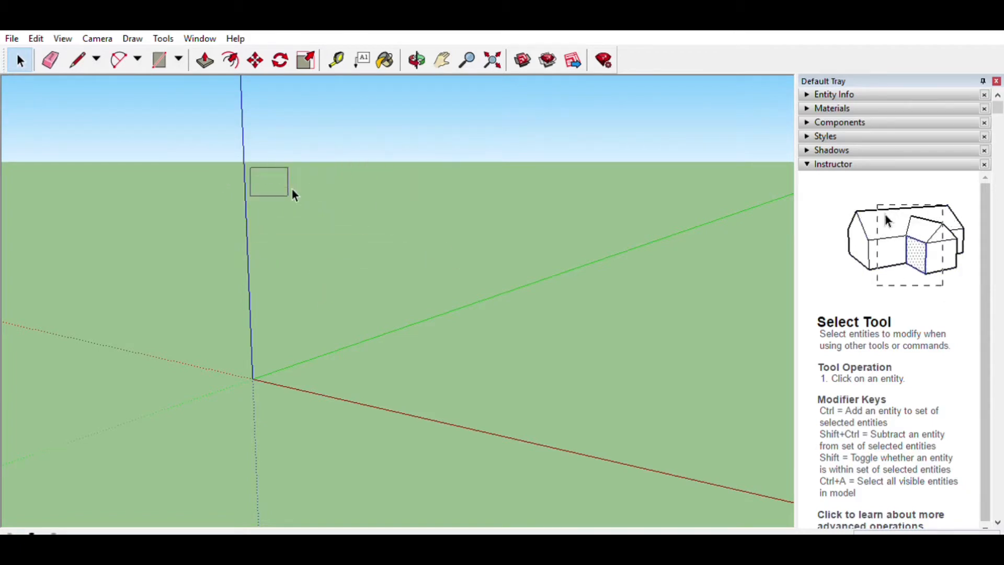
{"action": "left_click_drag", "start_coordinate": [292, 195], "coordinate": [583, 456]}
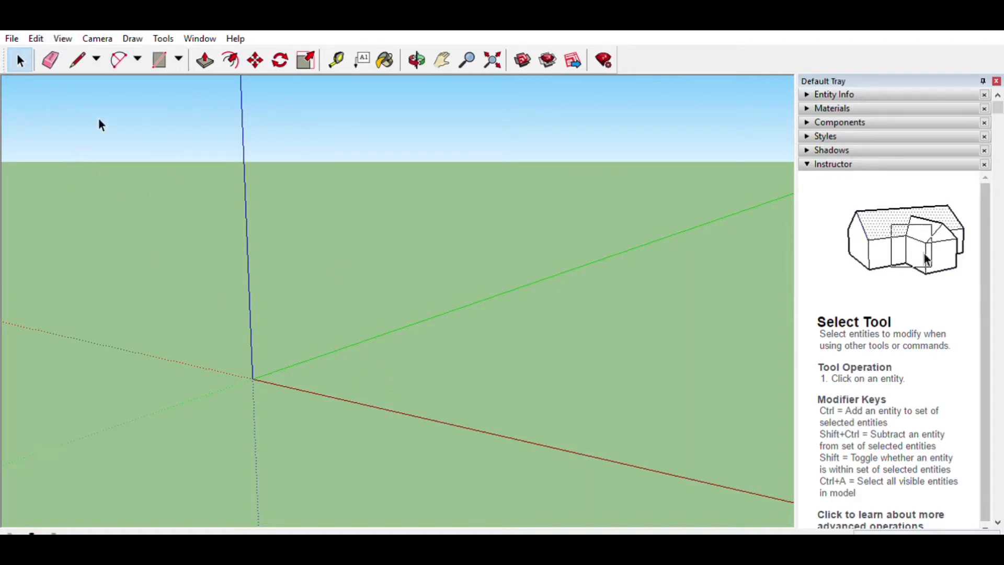
- Draw a line from the origin along the red axis
{"action": "left_click", "coordinate": [79, 54]}
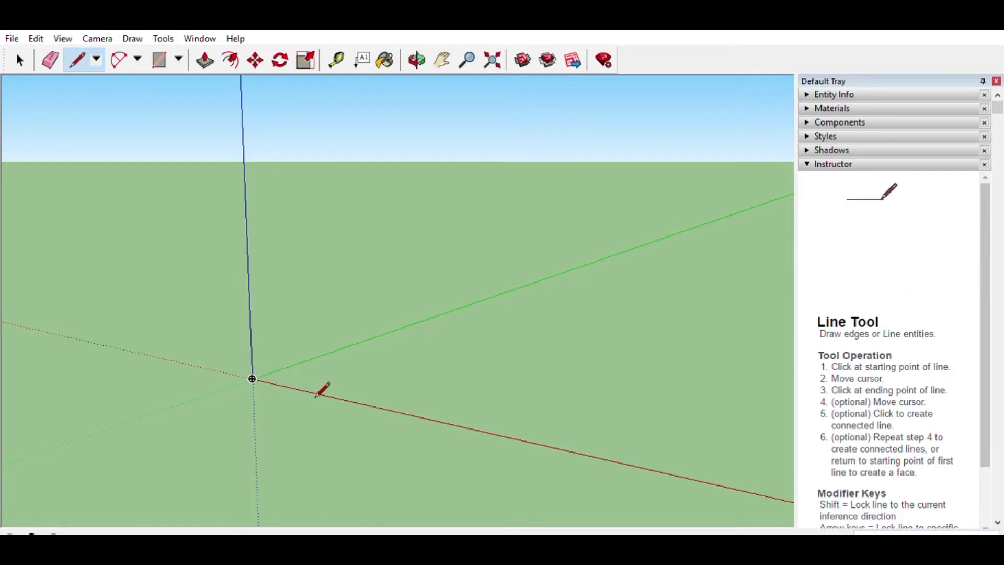
{"action": "left_click", "coordinate": [342, 399]}
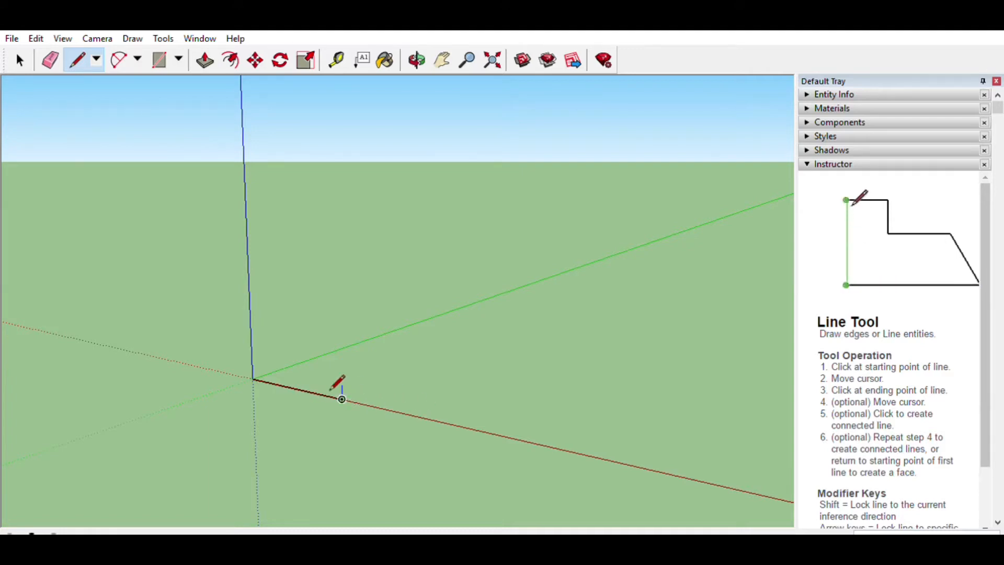
{"action": "scroll", "coordinate": [298, 395], "scroll_direction": "up", "scroll_amount": 5}
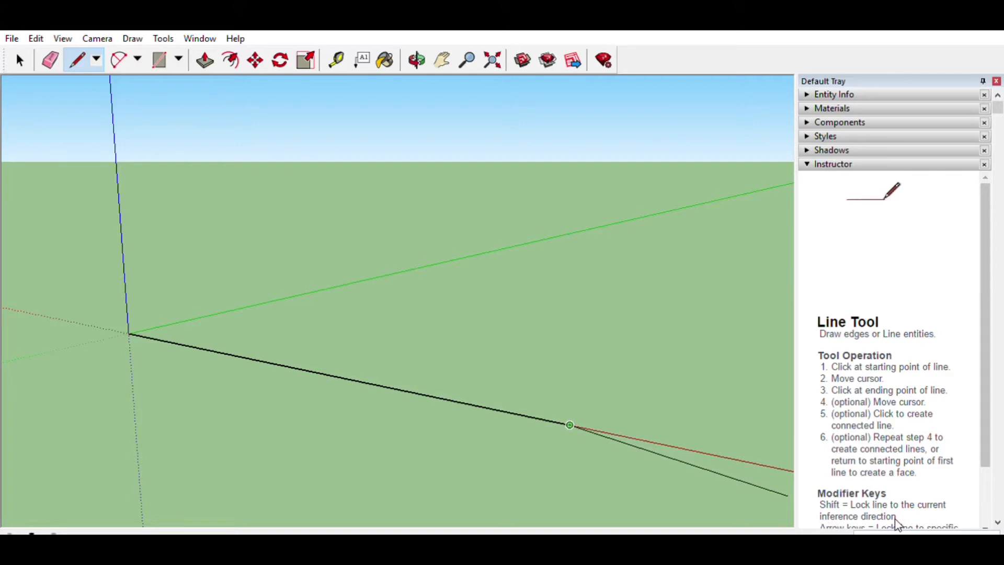
- Window-select the first line drawn on the red axis and remove it from the model
{"action": "left_click", "coordinate": [20, 60]}
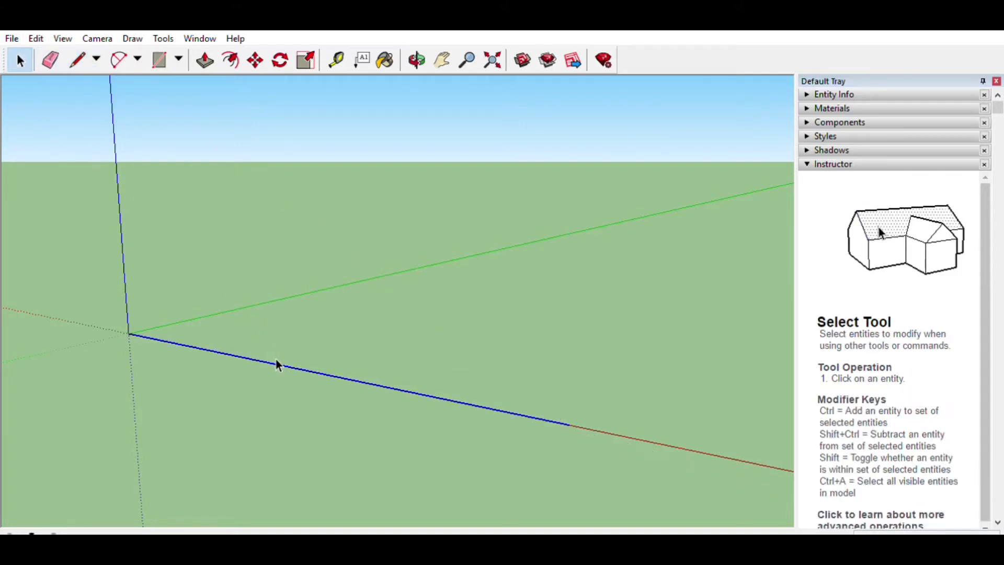
{"action": "left_click", "coordinate": [40, 147]}
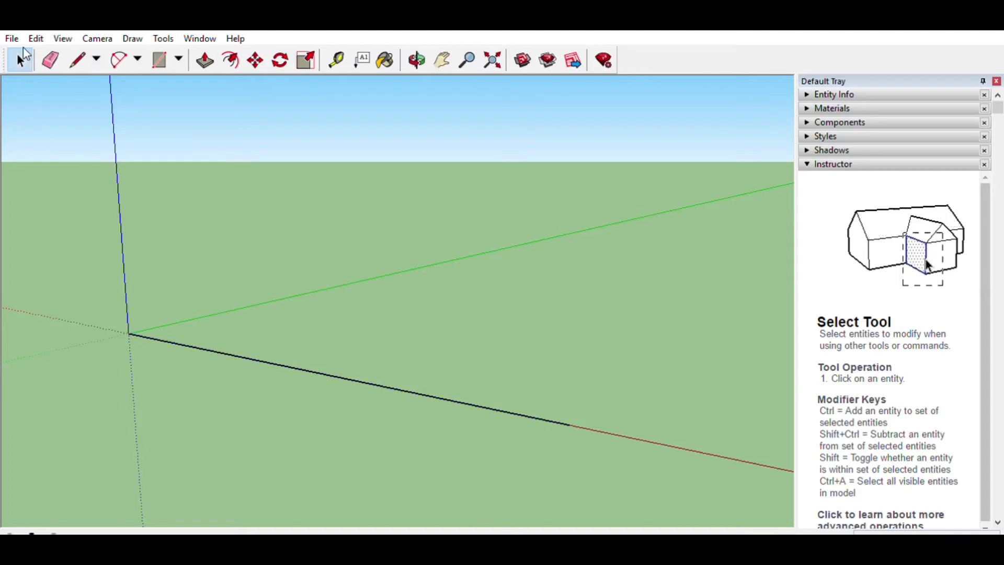
{"action": "left_click_drag", "start_coordinate": [78, 235], "coordinate": [614, 446]}
{"action": "left_click", "coordinate": [605, 439]}
- Draw another line from the origin with its direction locked to the red axis
{"action": "left_click", "coordinate": [88, 62]}
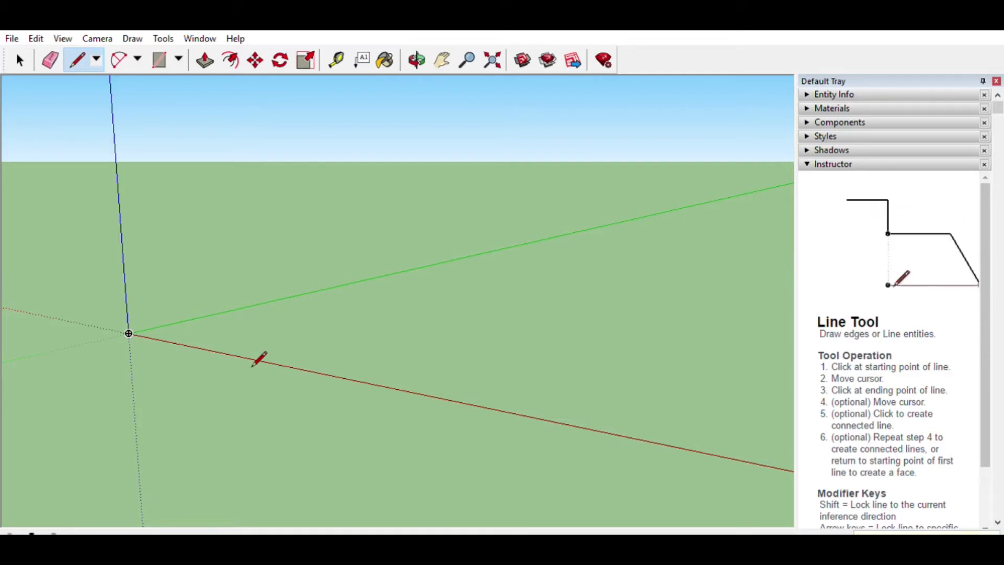
{"action": "key", "text": "shift"}
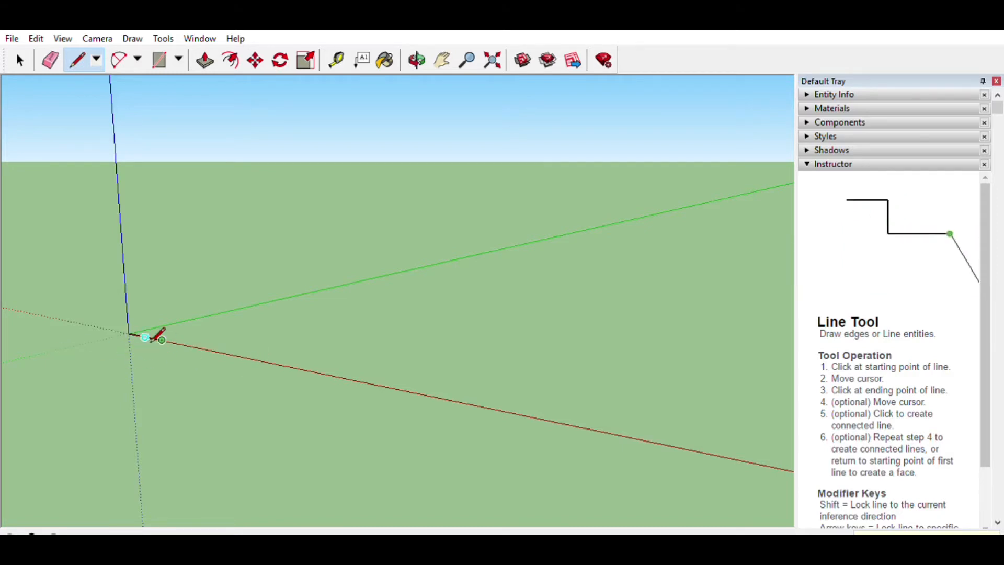
{"action": "scroll", "coordinate": [153, 342], "scroll_direction": "up", "scroll_amount": 3}
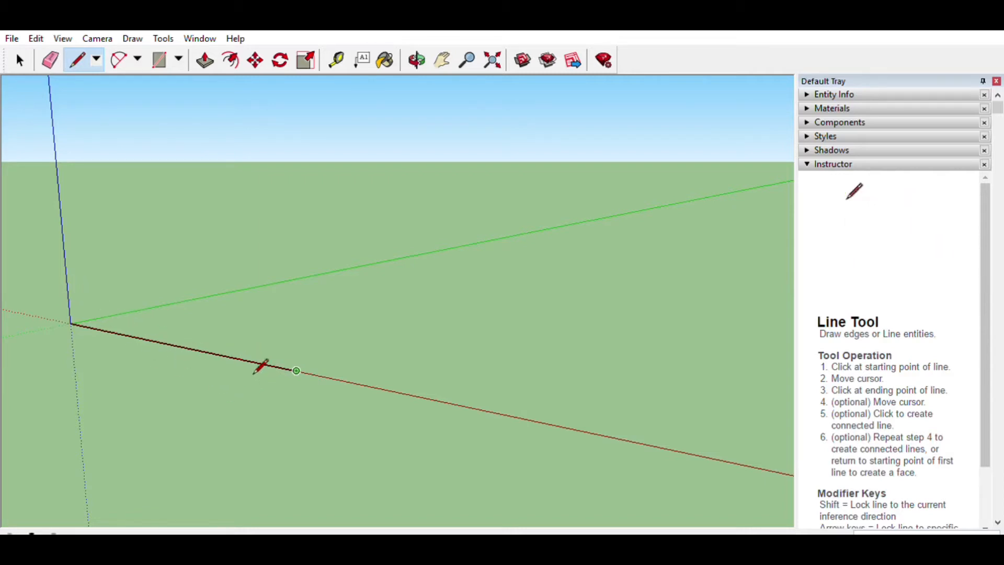
- Erase the line on the red axis with the Eraser tool
{"action": "left_click", "coordinate": [19, 59]}
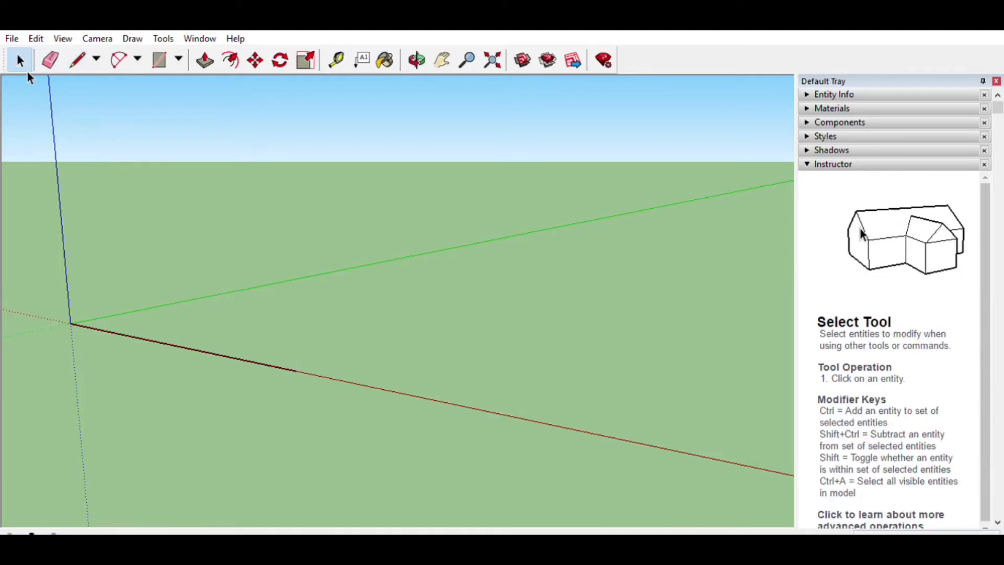
{"action": "left_click", "coordinate": [52, 59]}
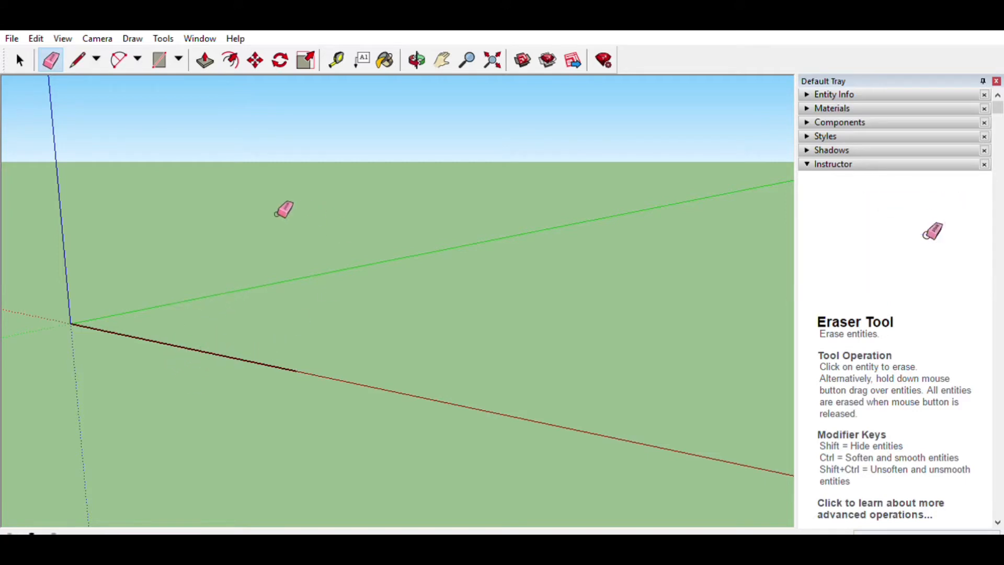
{"action": "left_click", "coordinate": [298, 370]}
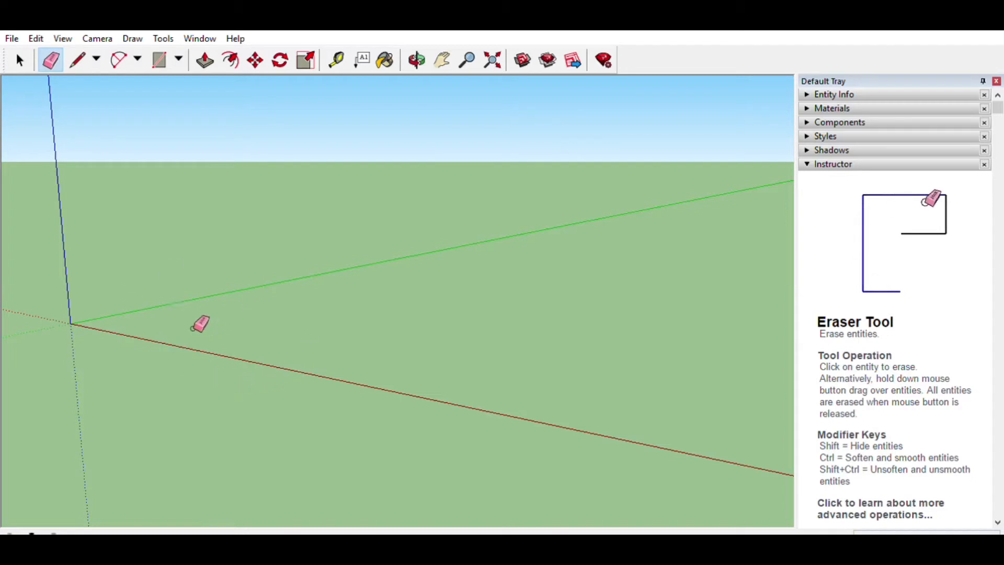
- Draw a new line starting at the origin and ending at a point on the red axis
{"action": "left_click", "coordinate": [77, 60]}
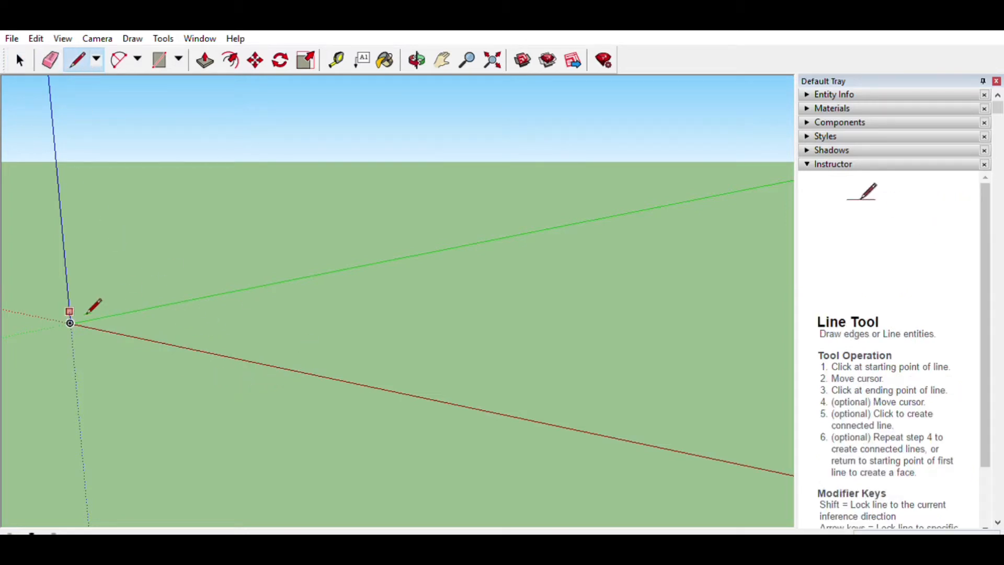
{"action": "left_click", "coordinate": [70, 323]}
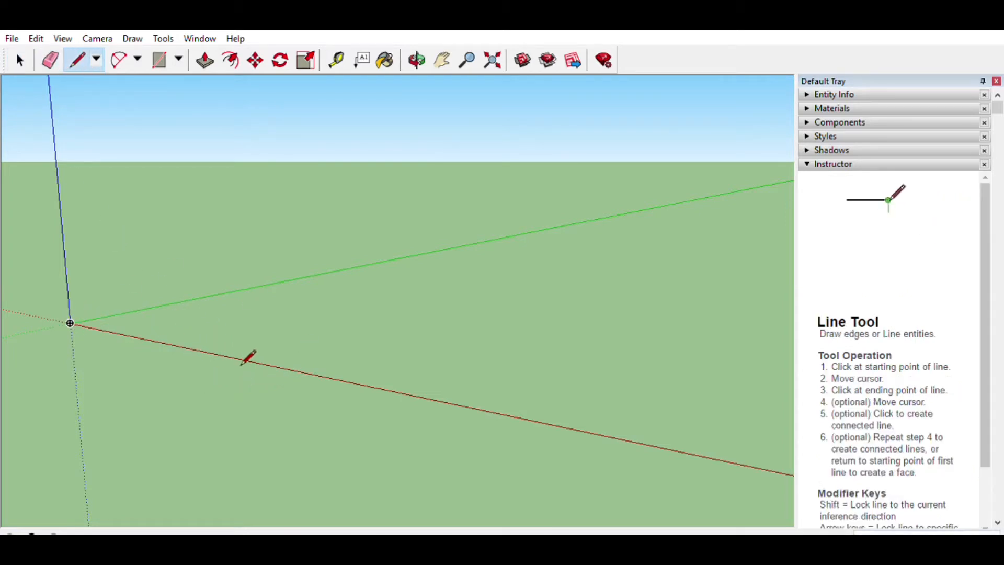
{"action": "left_click", "coordinate": [239, 359]}
- Select the line on the red axis with a selection window around it and delete it
{"action": "left_click", "coordinate": [19, 59]}
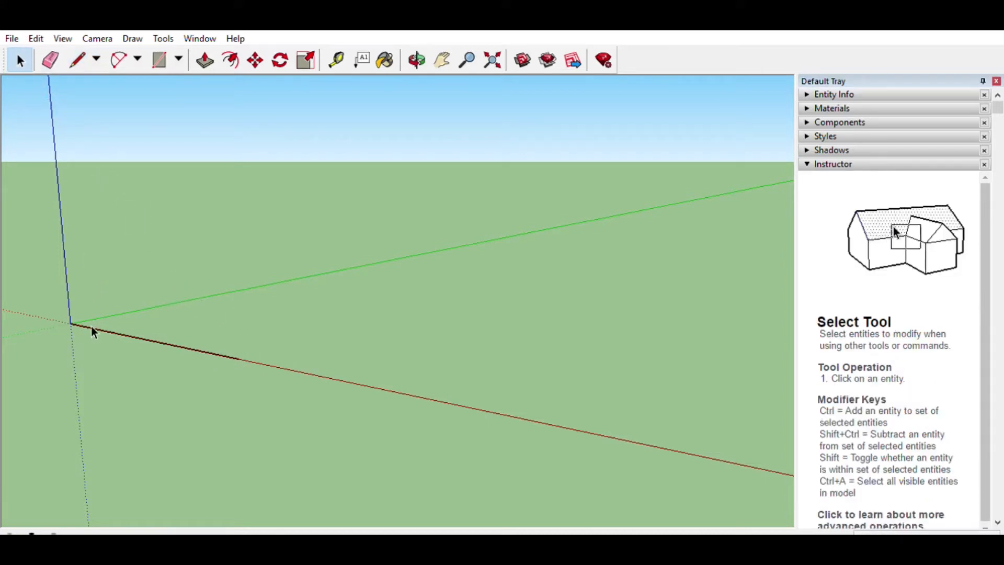
{"action": "left_click_drag", "start_coordinate": [61, 303], "coordinate": [296, 386]}
{"action": "left_click_drag", "start_coordinate": [15, 269], "coordinate": [283, 369]}
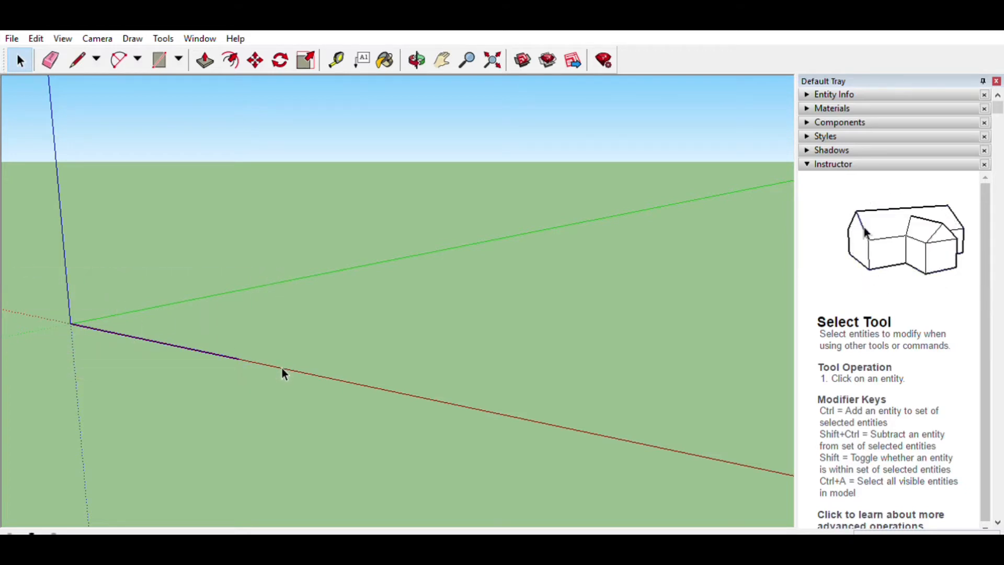
{"action": "key", "text": "Delete"}
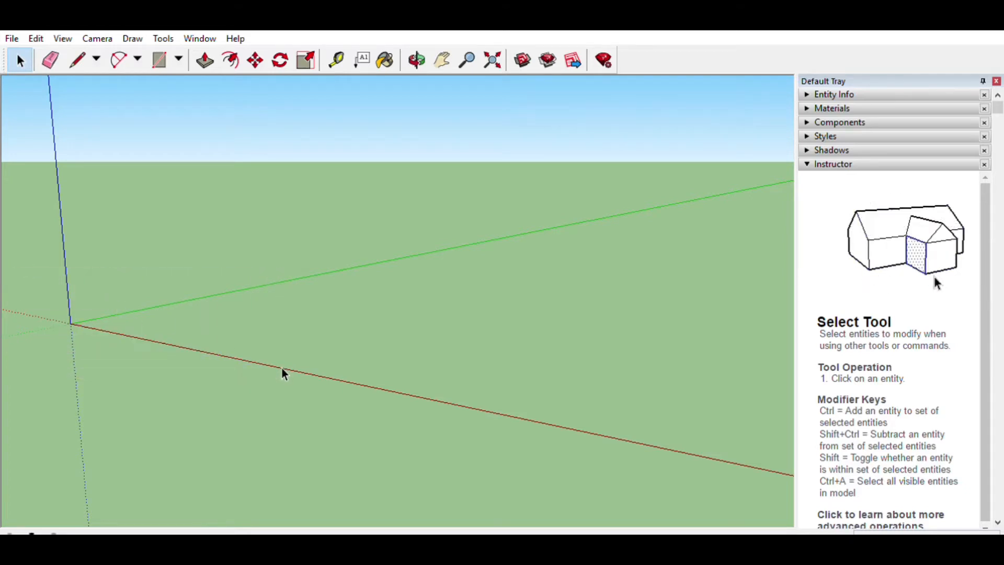
- Draw a rectangle with one corner at the origin and two sides running along the red and green axes
{"action": "middle_click_drag", "start_coordinate": [282, 368], "coordinate": [331, 188]}
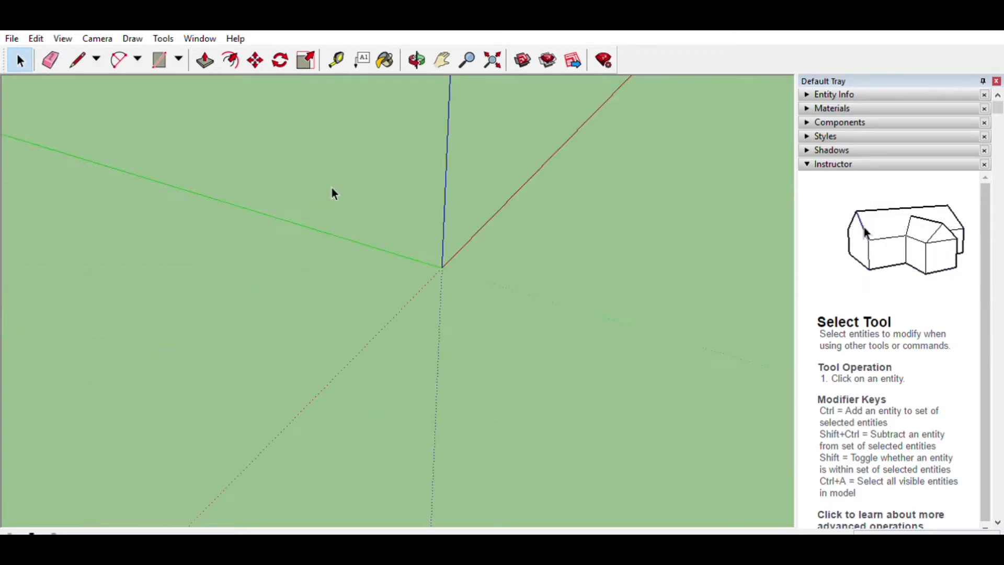
{"action": "left_click", "coordinate": [159, 52]}
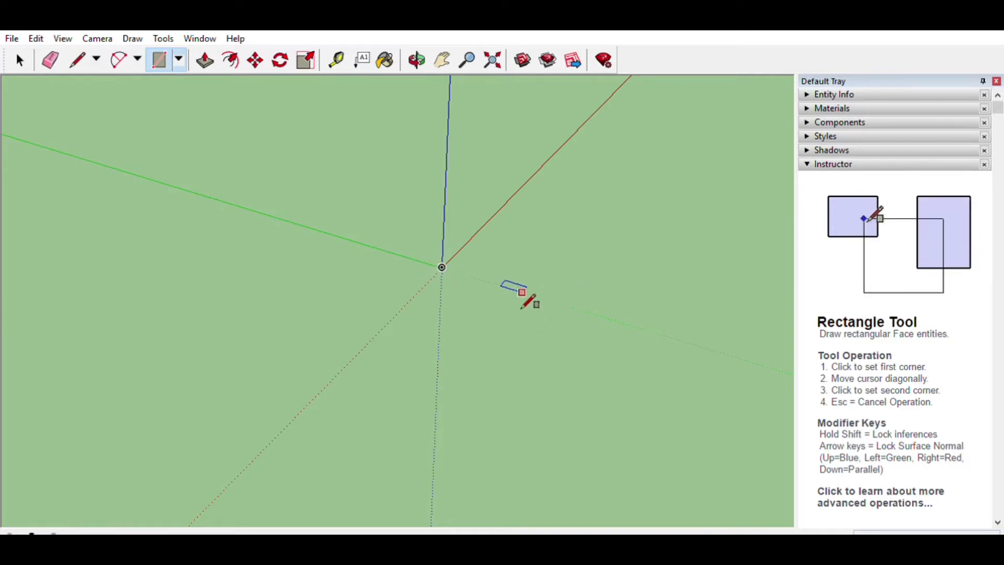
{"action": "scroll", "coordinate": [512, 293], "scroll_direction": "up", "scroll_amount": 3}
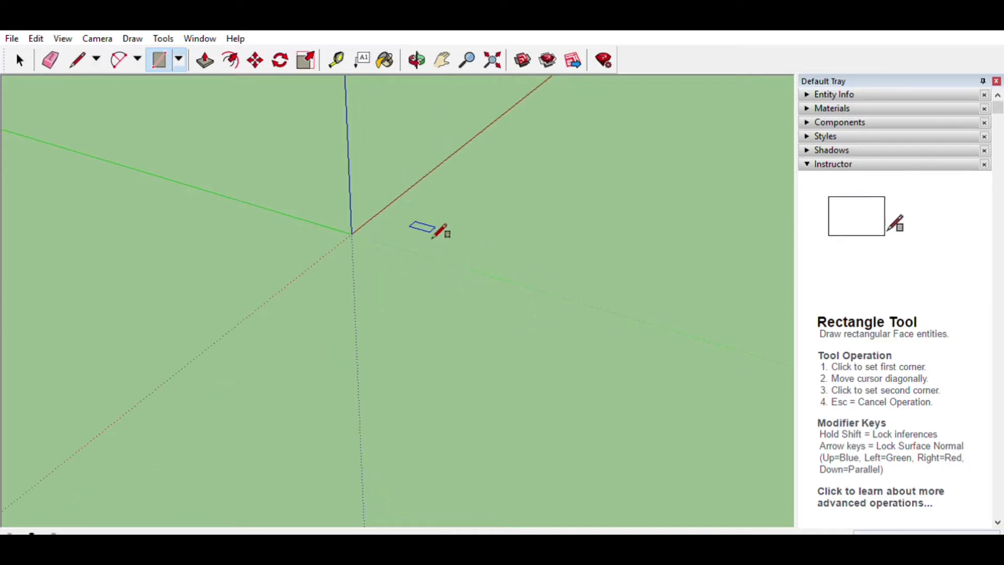
{"action": "left_click", "coordinate": [351, 234]}
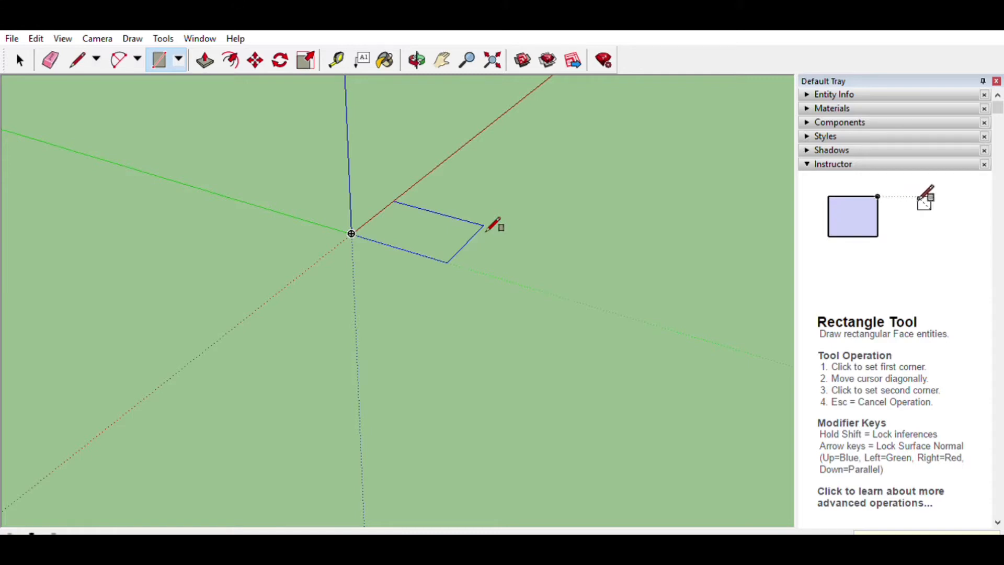
{"action": "key", "text": "Escape"}
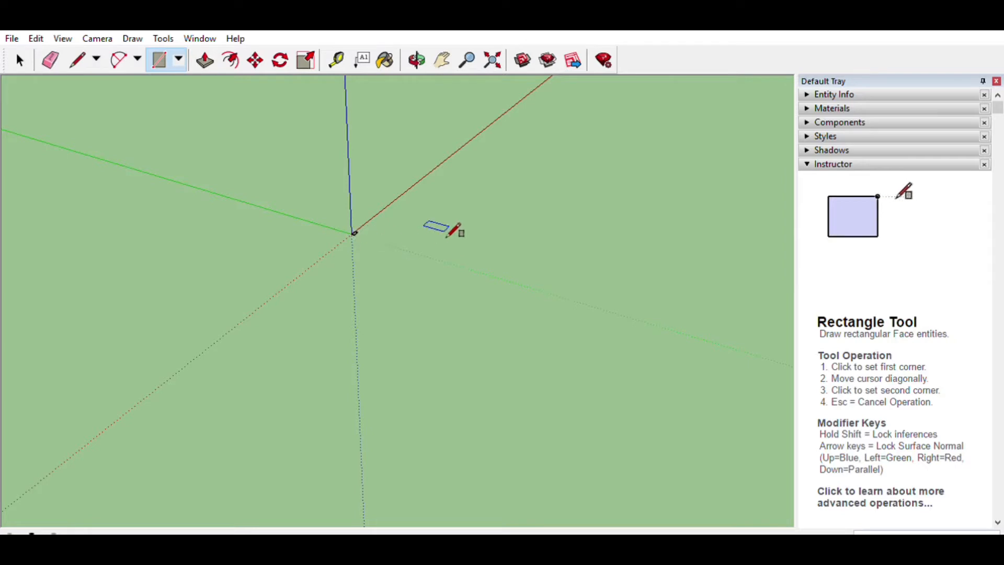
{"action": "scroll", "coordinate": [384, 229], "scroll_direction": "up", "scroll_amount": 11}
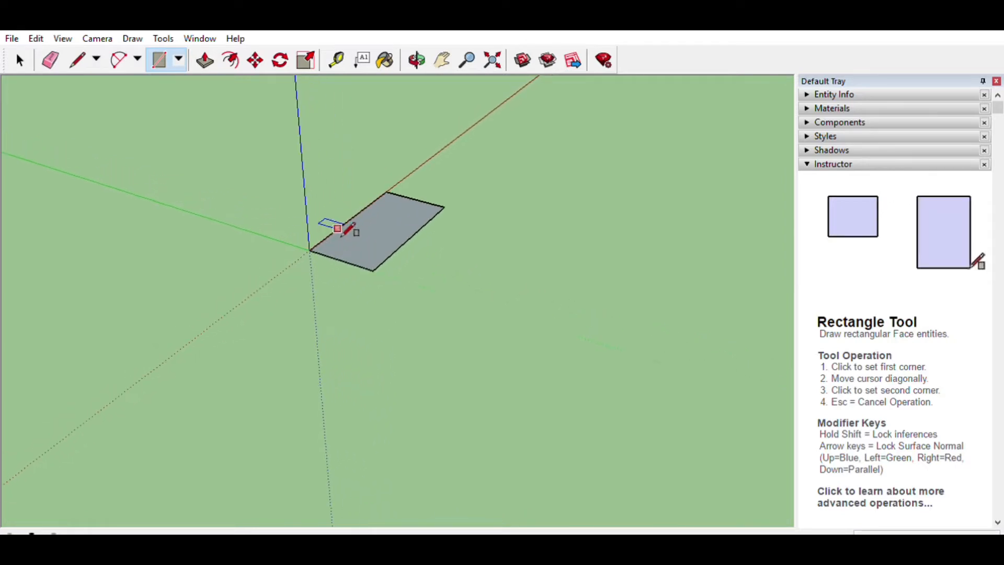
{"action": "scroll", "coordinate": [340, 228], "scroll_direction": "up", "scroll_amount": 5}
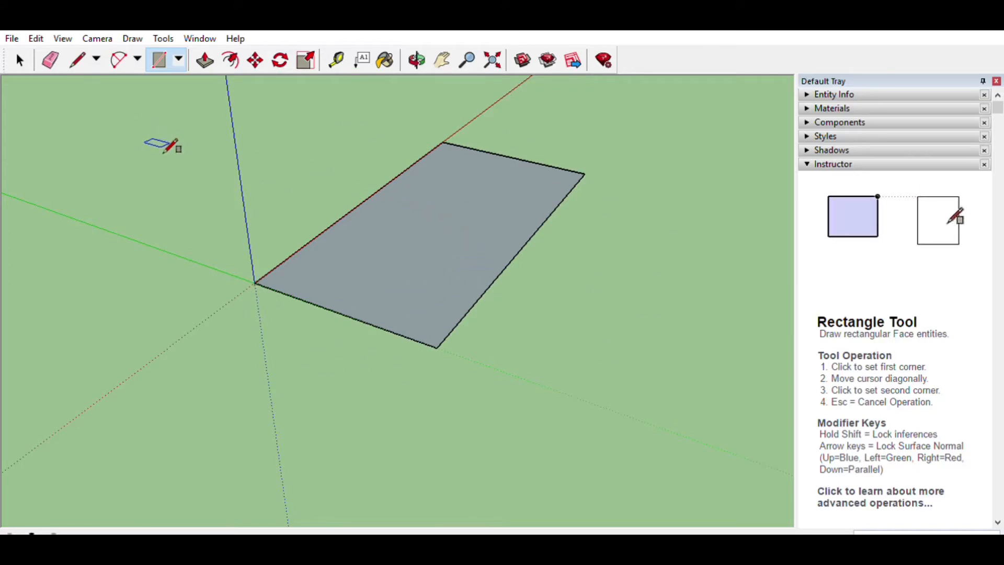
{"action": "scroll", "coordinate": [363, 127], "scroll_direction": "up", "scroll_amount": 2}
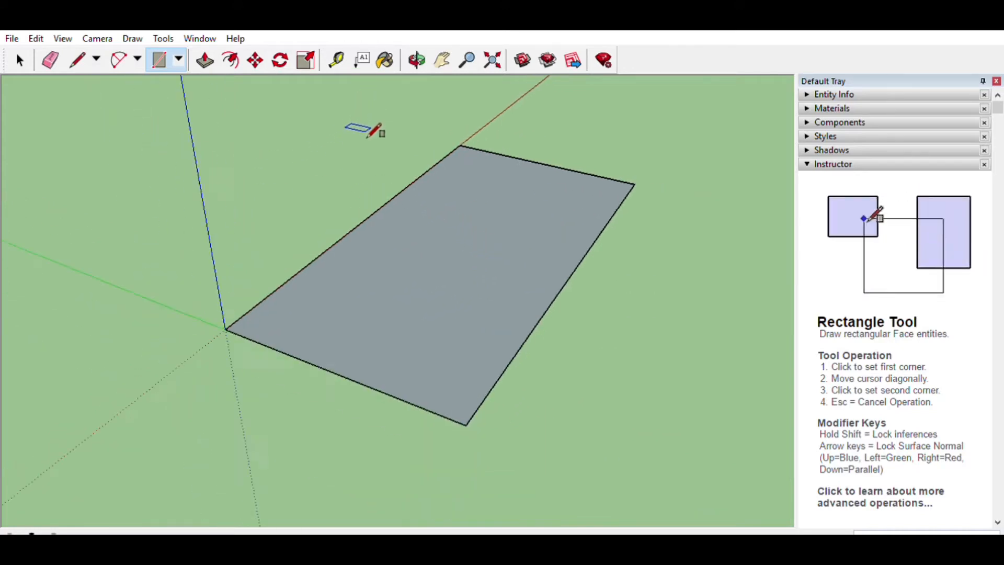
{"action": "scroll", "coordinate": [365, 127], "scroll_direction": "down", "scroll_amount": 3}
{"action": "scroll", "coordinate": [325, 115], "scroll_direction": "up", "scroll_amount": 1}
{"action": "scroll", "coordinate": [336, 112], "scroll_direction": "down", "scroll_amount": 2}
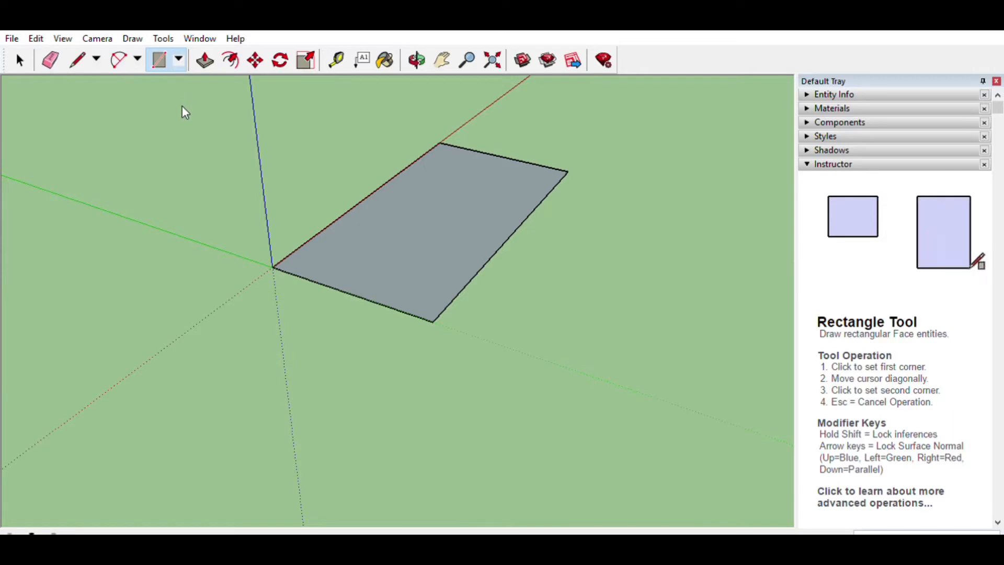
- Practise window selections on the rectangle, then select only its face and delete it
{"action": "key", "text": "space"}
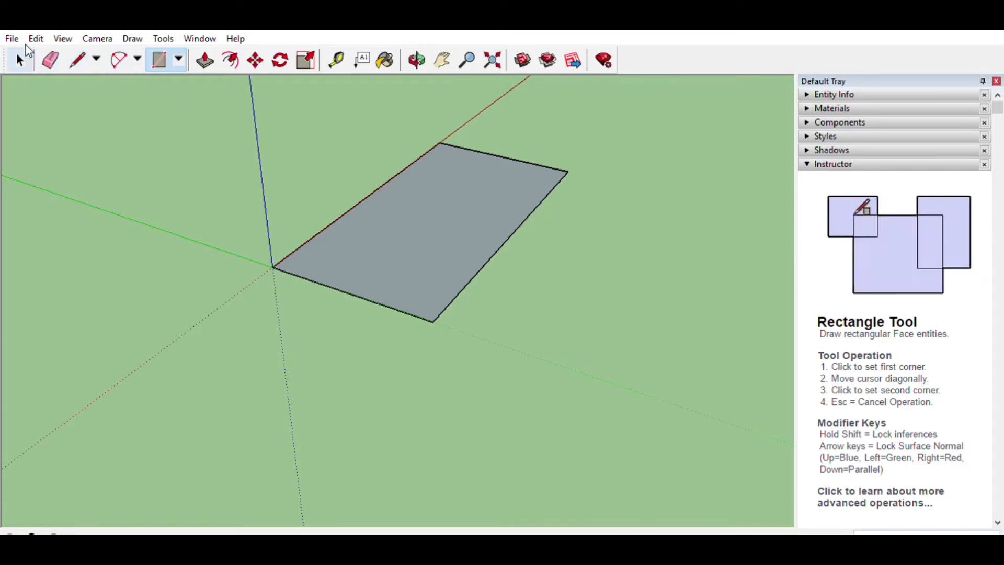
{"action": "left_click_drag", "start_coordinate": [293, 100], "coordinate": [349, 212]}
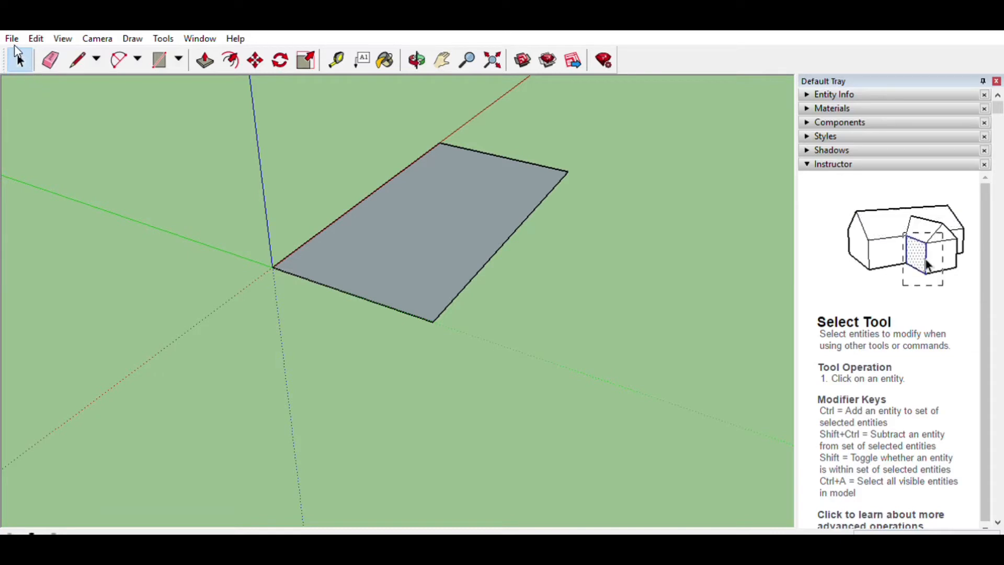
{"action": "left_click_drag", "start_coordinate": [286, 108], "coordinate": [660, 370]}
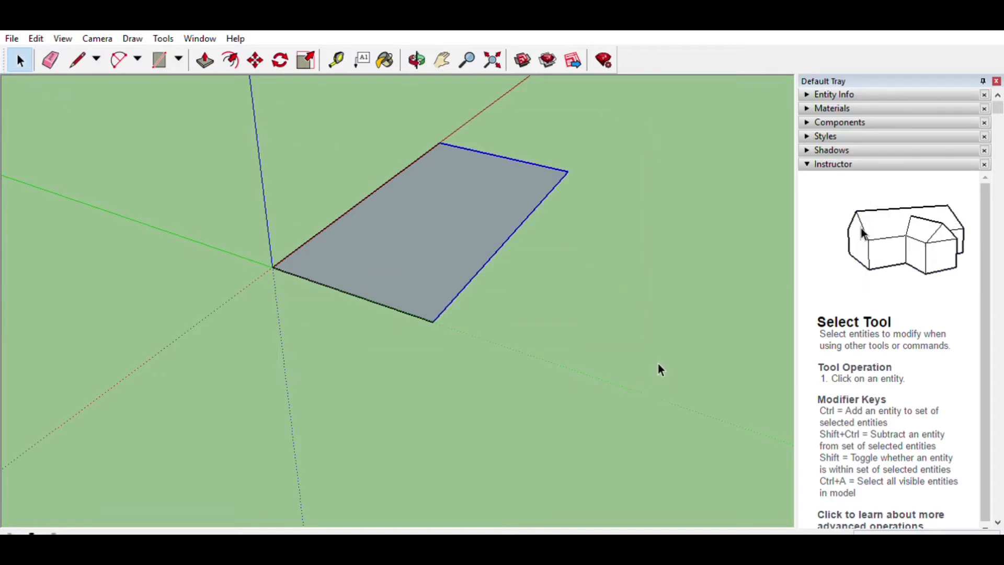
{"action": "left_click_drag", "start_coordinate": [292, 111], "coordinate": [701, 421]}
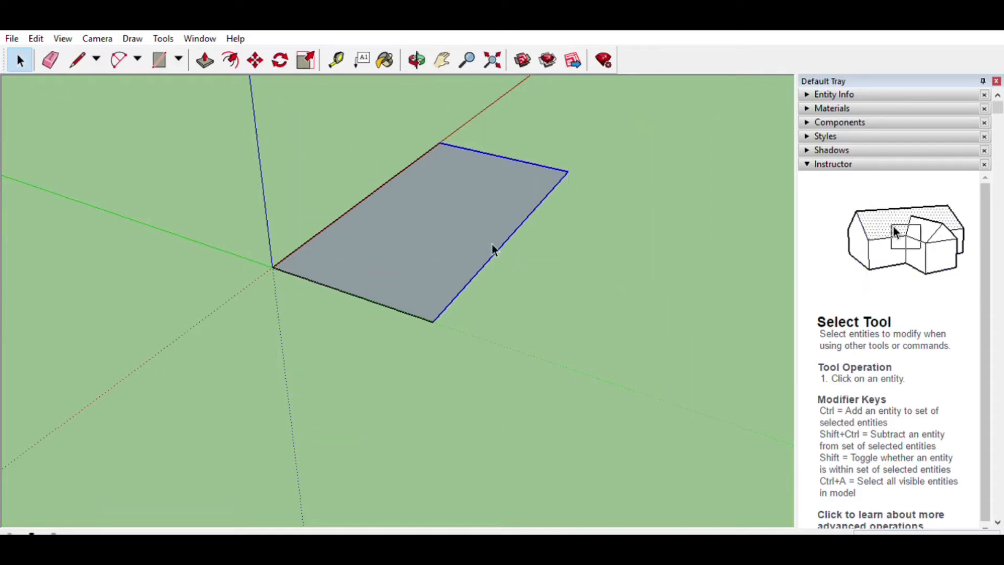
{"action": "left_click", "coordinate": [424, 214]}
{"action": "key", "text": "Delete"}
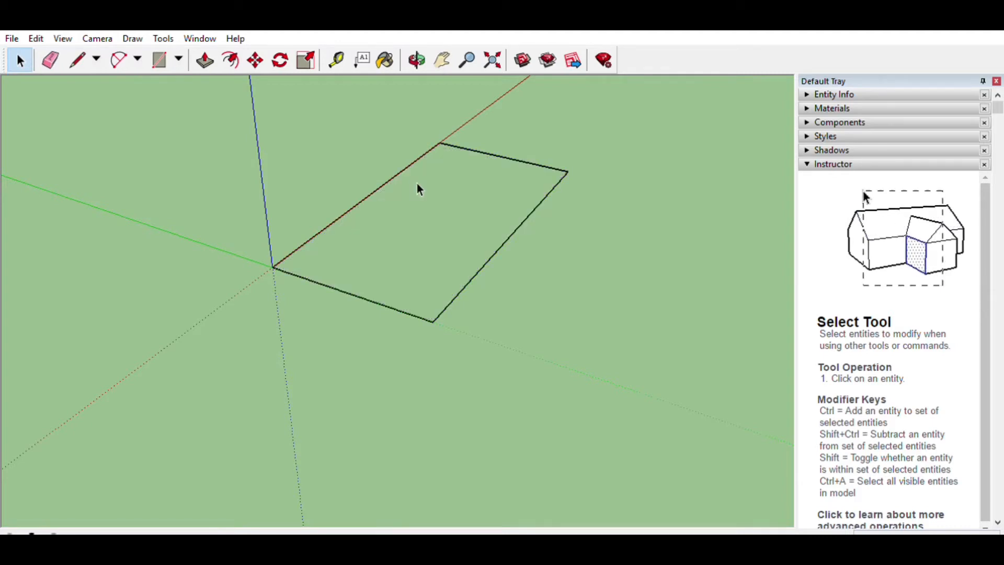
- Delete the rectangle's remaining edges, starting with the two away from the origin, then those on the green and red axes
{"action": "left_click_drag", "start_coordinate": [288, 126], "coordinate": [766, 390]}
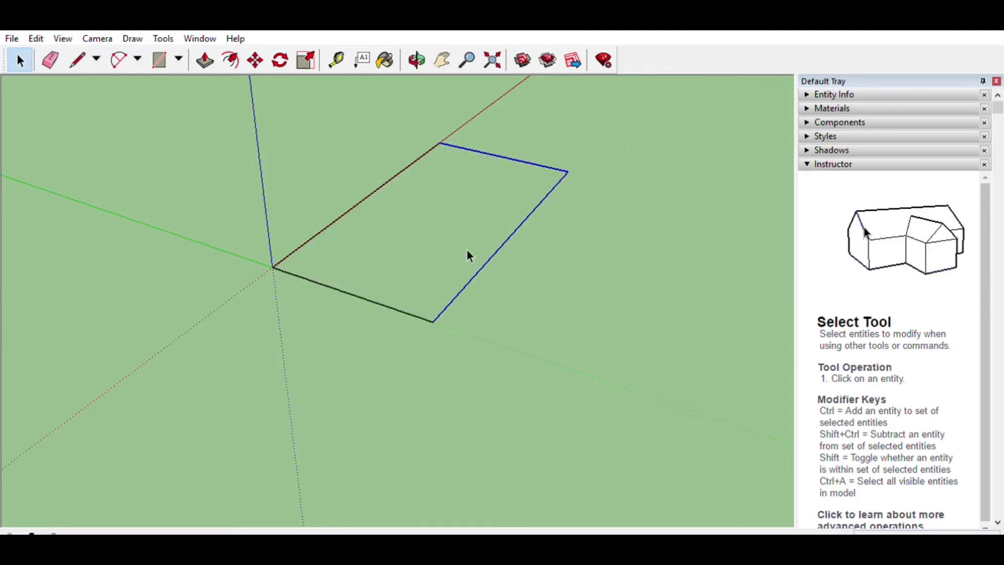
{"action": "key", "text": "Delete"}
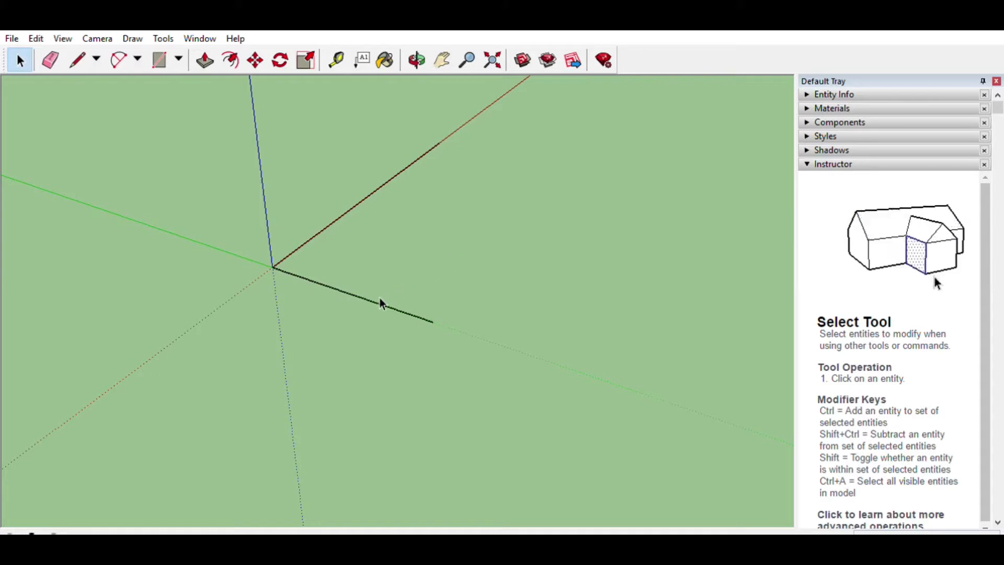
{"action": "key", "text": "Delete"}
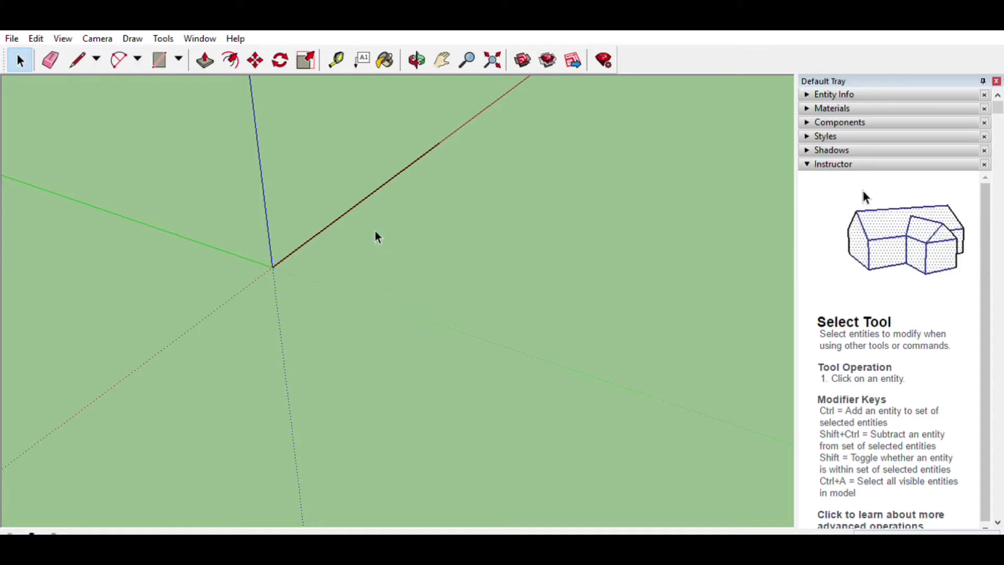
{"action": "key", "text": "Delete"}
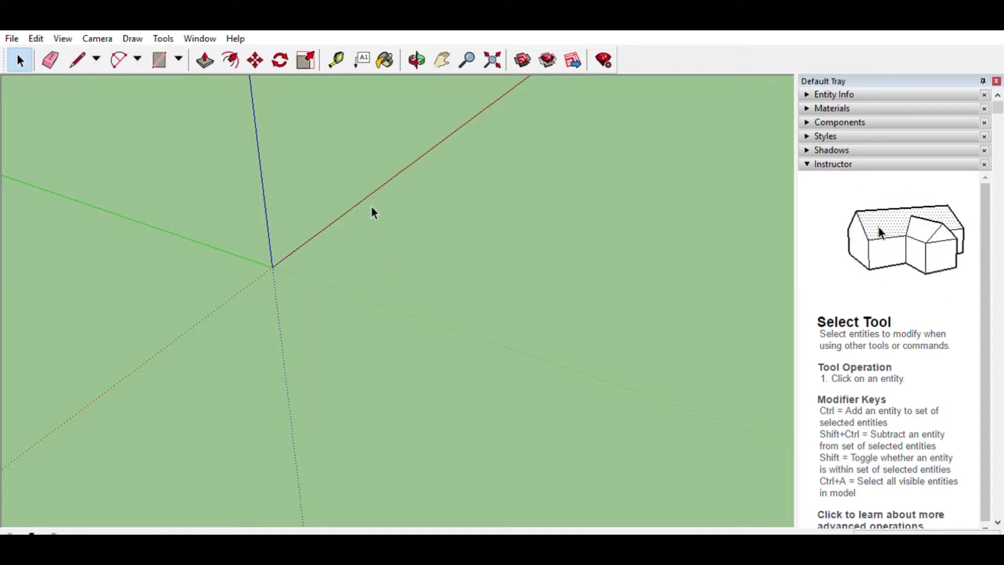
- Draw a circle centred on the green axis near the origin with the Circle tool, entering an exact radius
{"action": "left_click", "coordinate": [160, 60]}
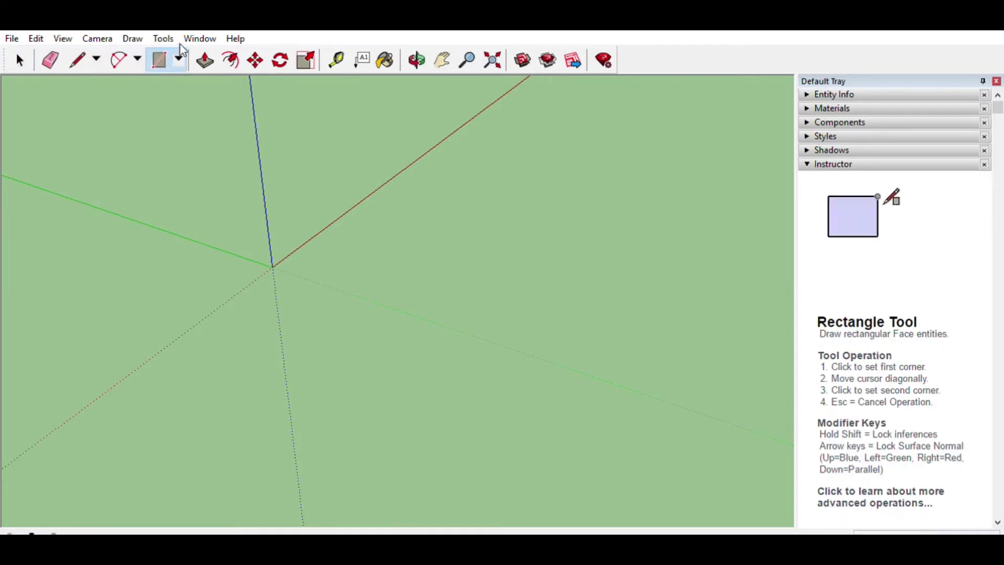
{"action": "left_click", "coordinate": [180, 59]}
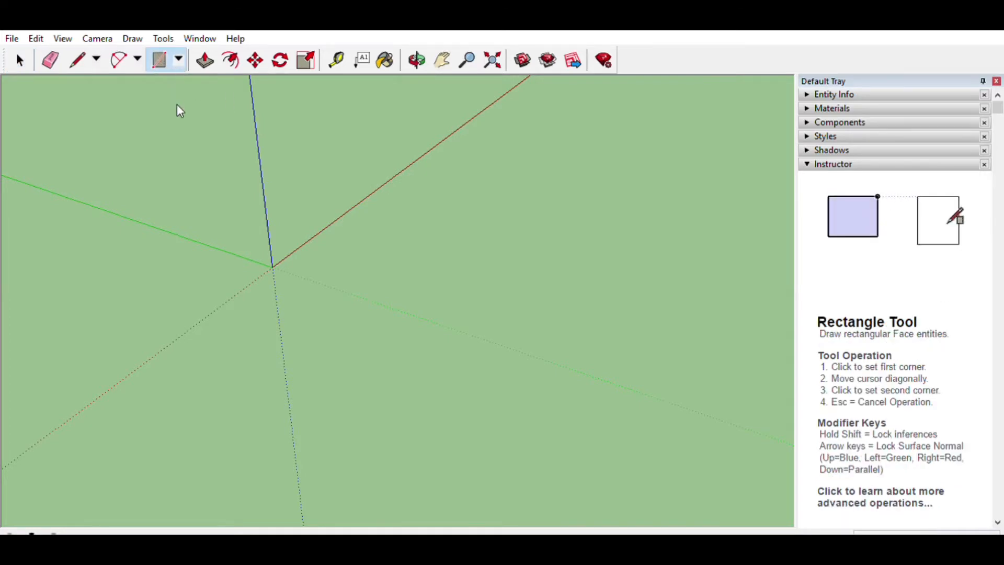
{"action": "left_click", "coordinate": [176, 105]}
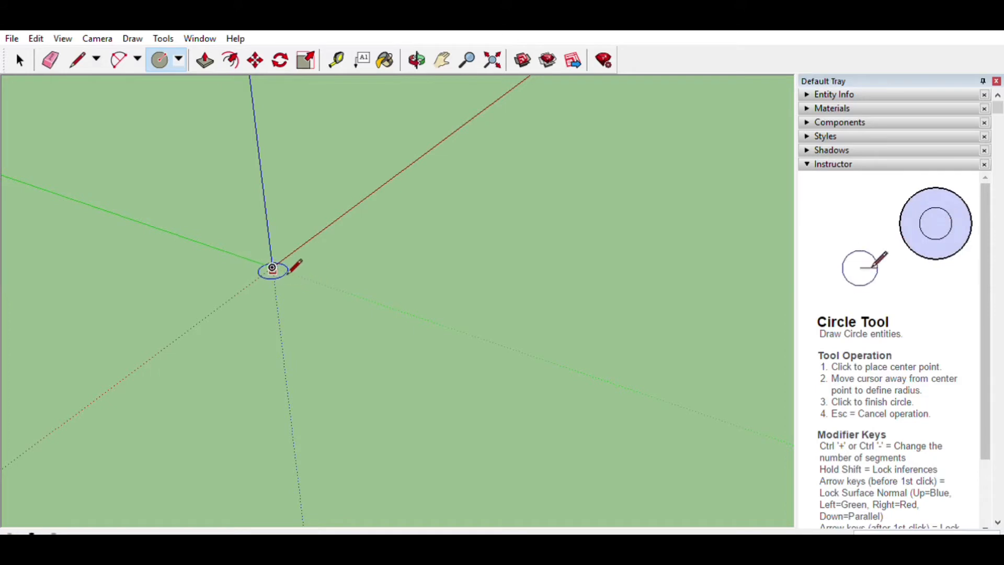
{"action": "left_click", "coordinate": [321, 283]}
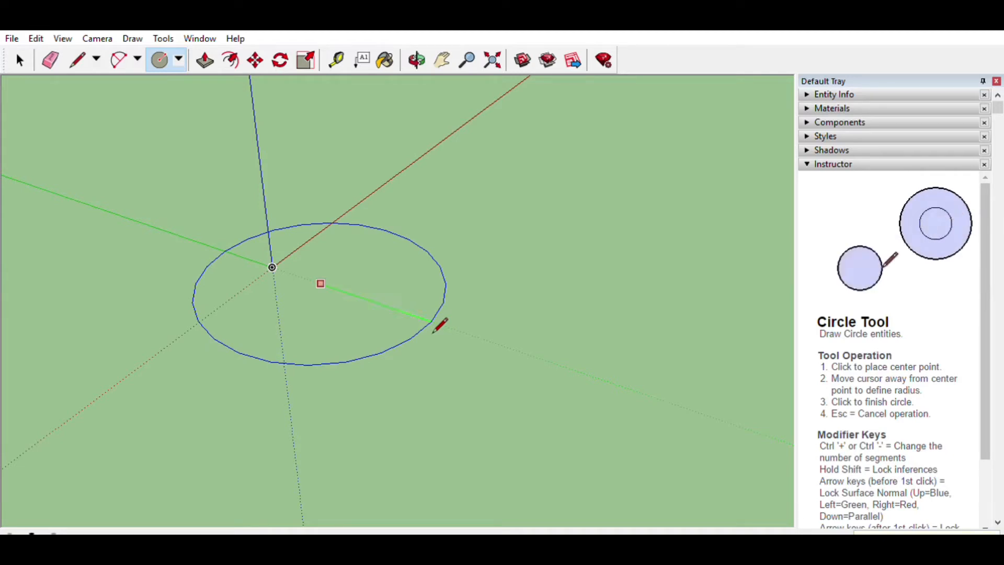
{"action": "key", "text": "Return"}
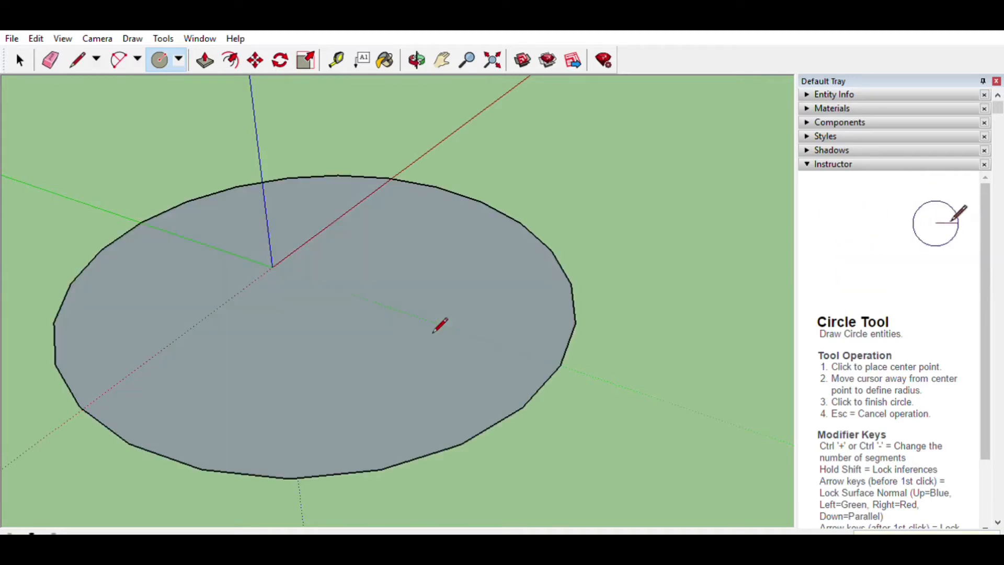
{"action": "scroll", "coordinate": [275, 262], "scroll_direction": "down", "scroll_amount": 4}
{"action": "scroll", "coordinate": [282, 261], "scroll_direction": "up", "scroll_amount": 5}
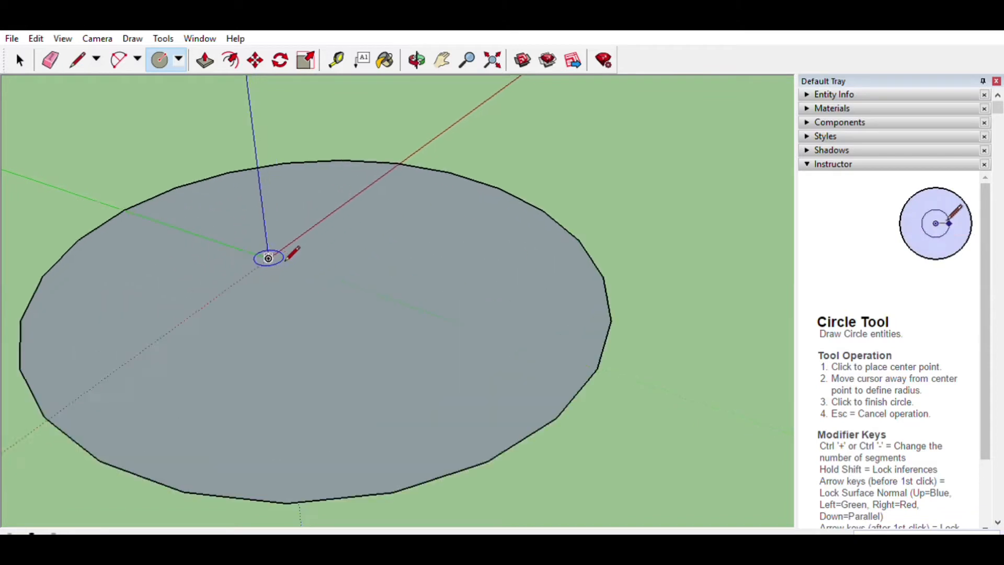
{"action": "scroll", "coordinate": [268, 258], "scroll_direction": "up", "scroll_amount": 1}
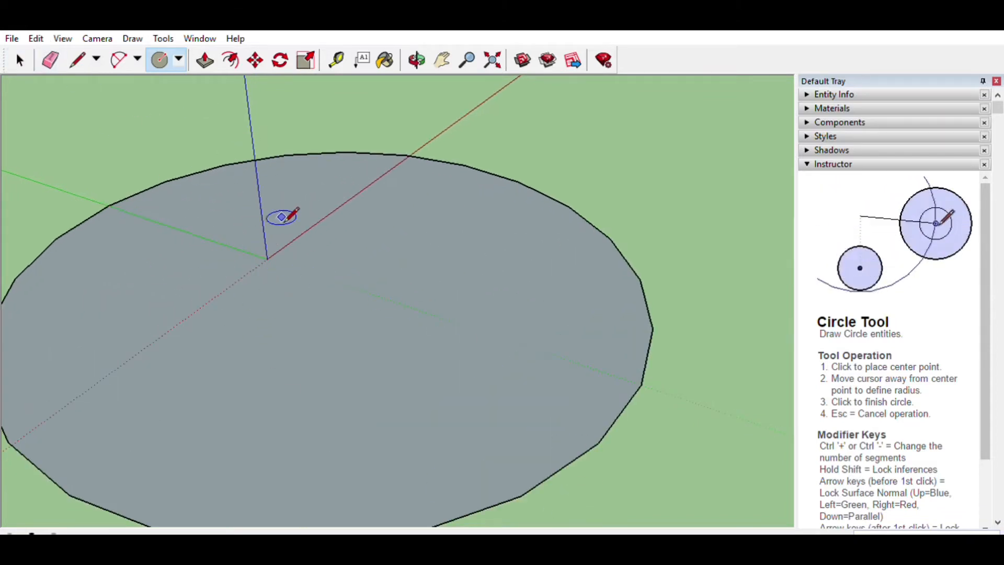
{"action": "scroll", "coordinate": [264, 211], "scroll_direction": "down", "scroll_amount": 4}
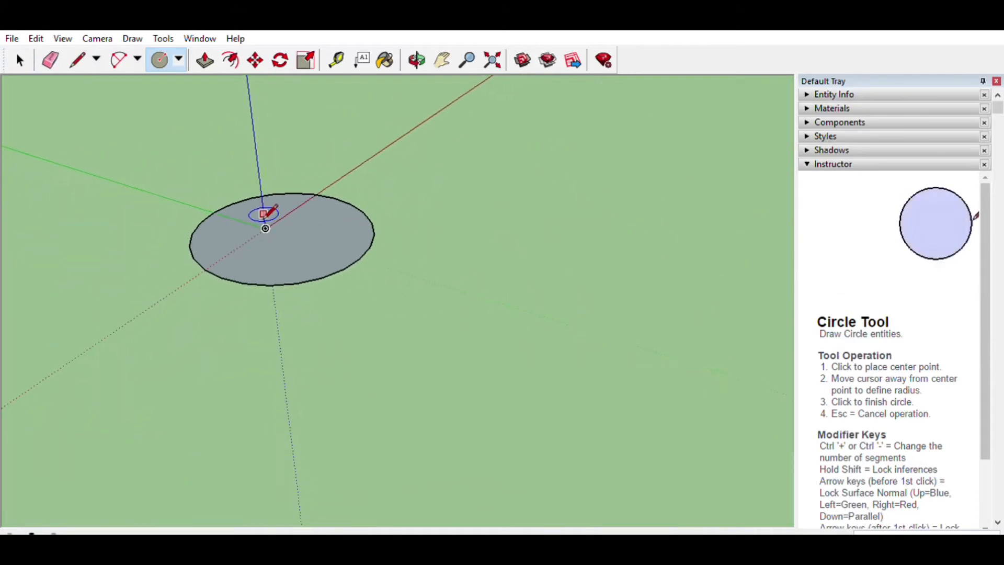
{"action": "scroll", "coordinate": [263, 215], "scroll_direction": "up", "scroll_amount": 2}
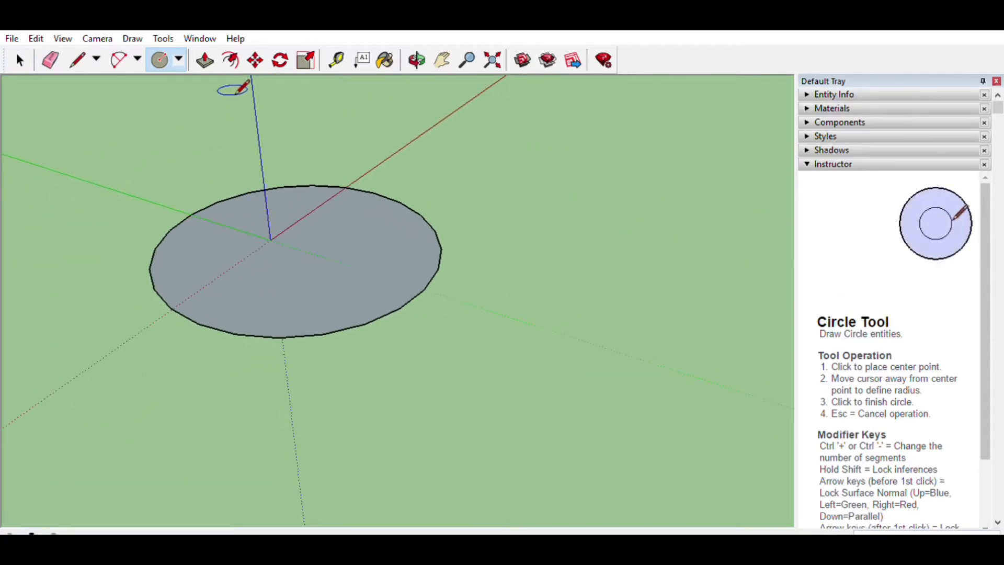
- Pull the circle's face up into a cylinder with Push/Pull, then push its top face partway down
{"action": "left_click", "coordinate": [205, 57]}
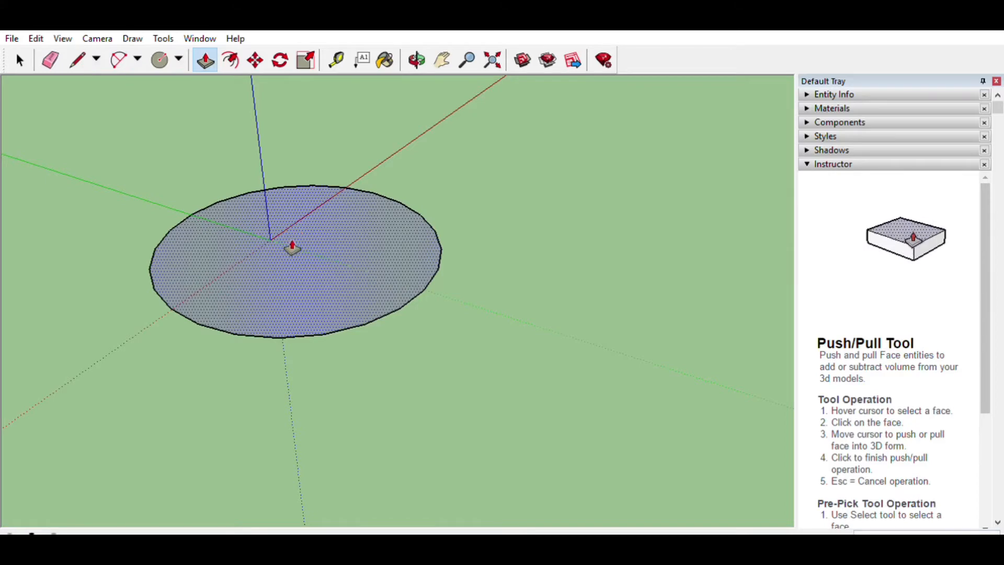
{"action": "left_click_drag", "start_coordinate": [293, 247], "coordinate": [280, 103]}
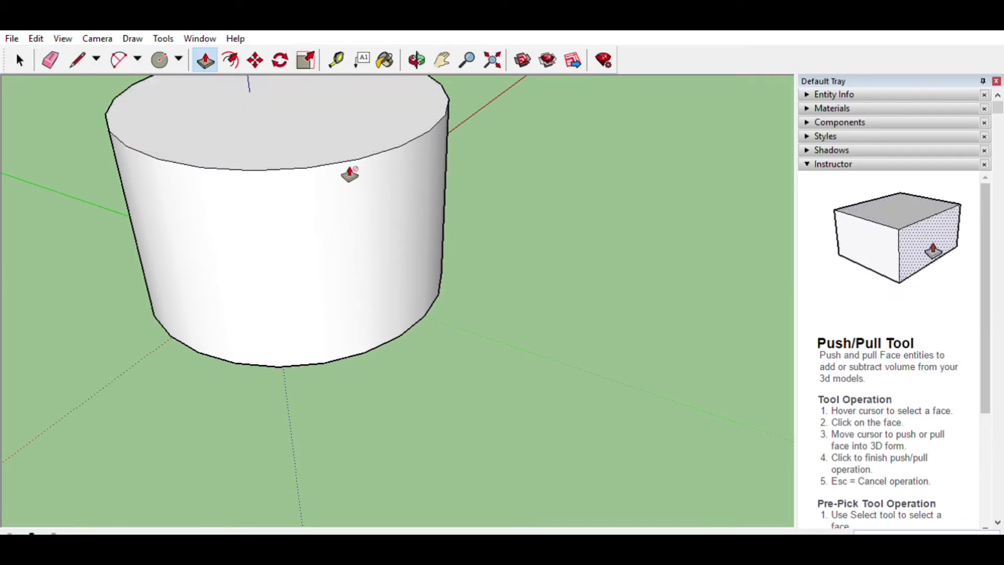
{"action": "left_click_drag", "start_coordinate": [248, 105], "coordinate": [224, 141]}
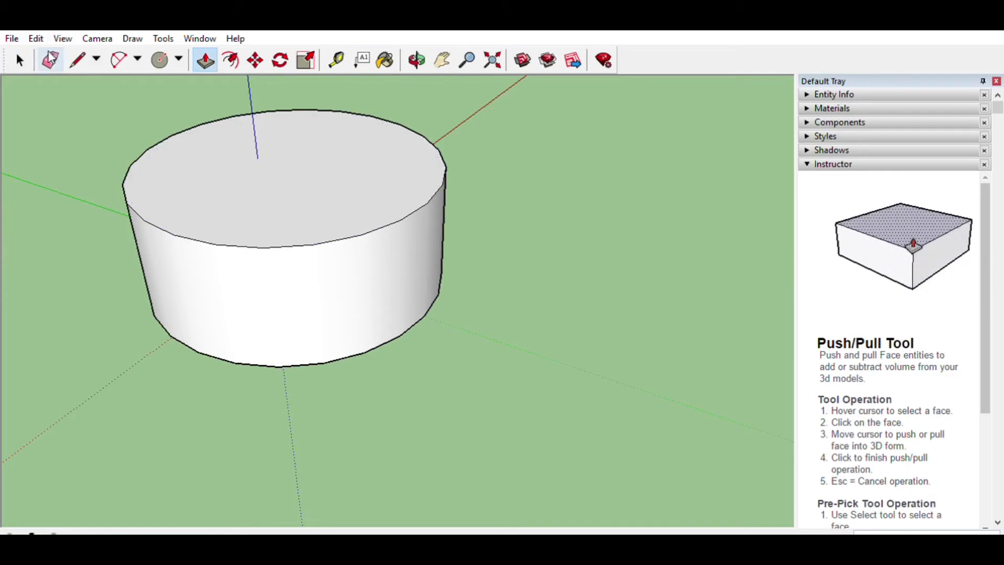
- Delete the whole cylinder, including its side surface, top face and remaining circular edge
{"action": "left_click", "coordinate": [20, 60]}
{"action": "left_click_drag", "start_coordinate": [123, 106], "coordinate": [525, 409]}
{"action": "key", "text": "Delete"}
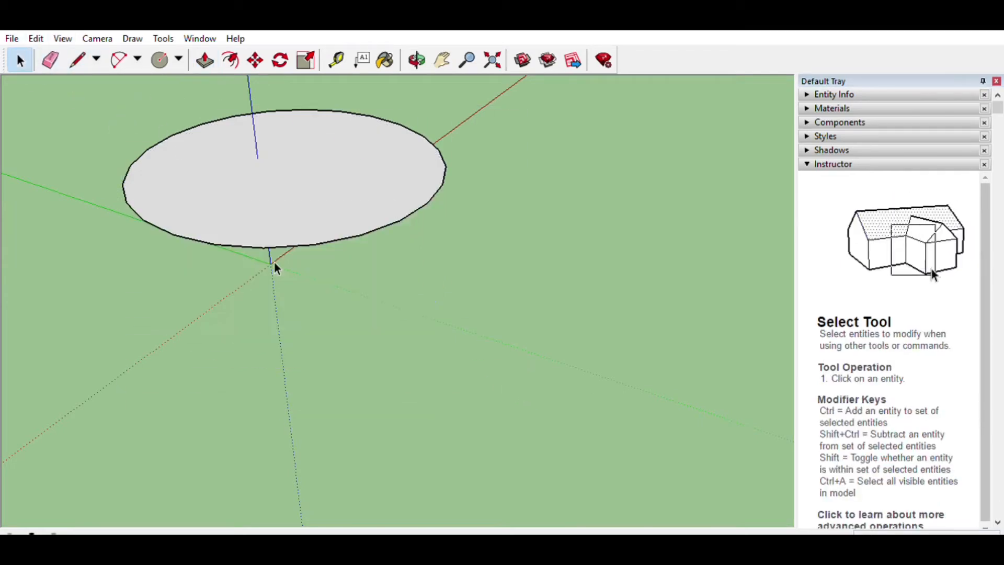
{"action": "left_click", "coordinate": [229, 167]}
{"action": "left_click_drag", "start_coordinate": [247, 168], "coordinate": [275, 216]}
{"action": "left_click", "coordinate": [276, 156]}
{"action": "key", "text": "Delete"}
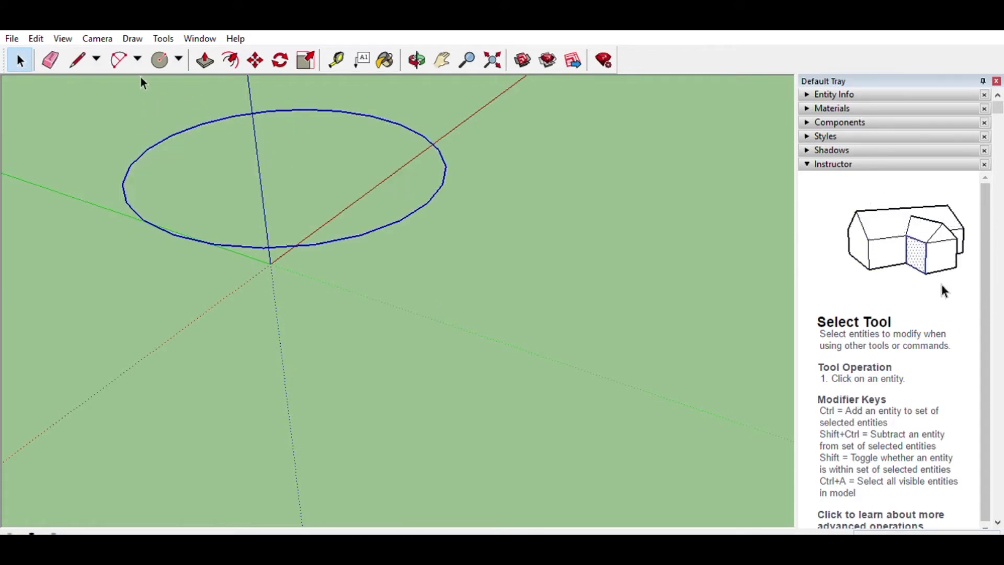
{"action": "key", "text": "Delete"}
- Draw a new circle centred on the origin with the Circle tool
{"action": "left_click", "coordinate": [159, 60]}
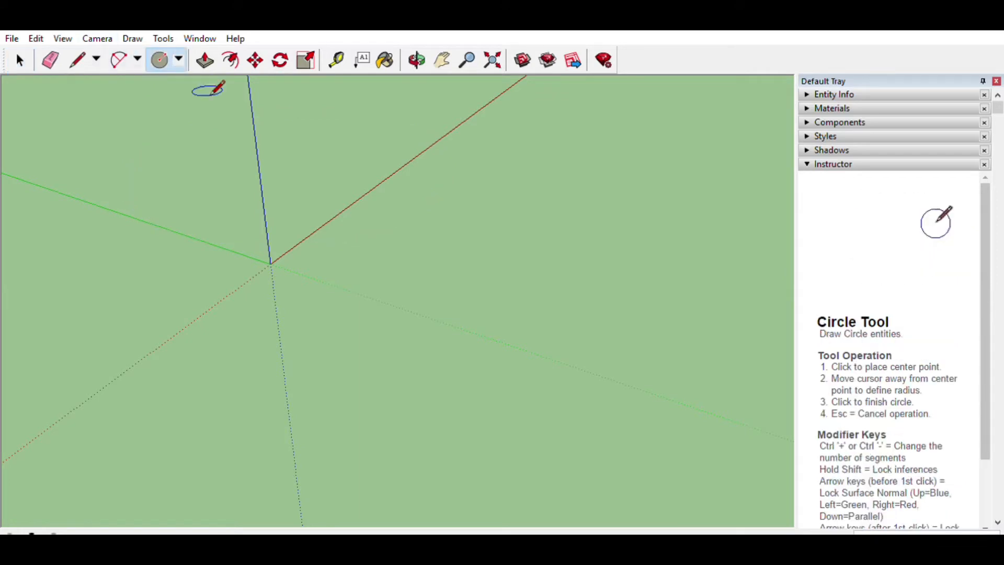
{"action": "left_click", "coordinate": [271, 263]}
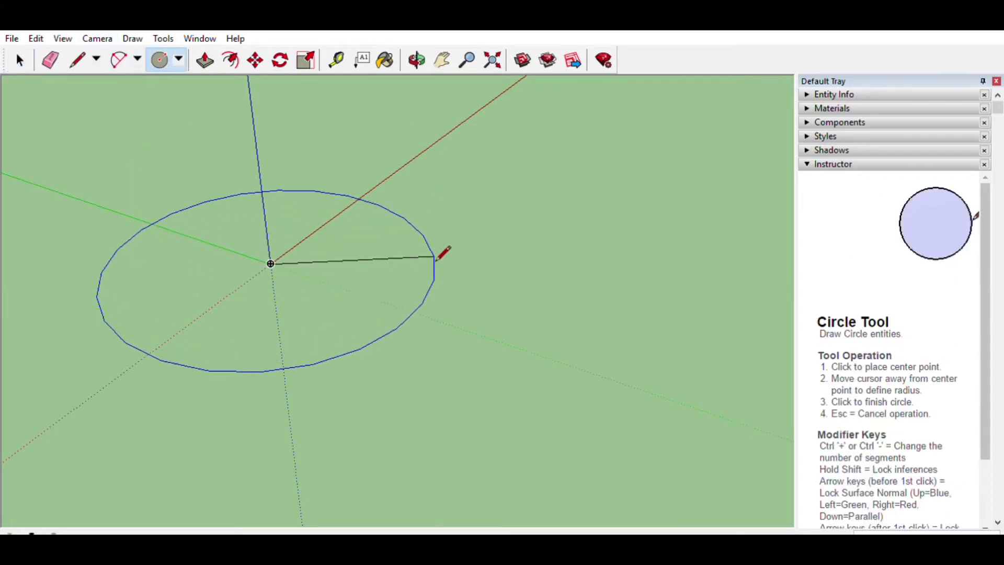
{"action": "left_click", "coordinate": [434, 256]}
- Pull the circle's face up into a cylinder with Push/Pull, then repeat the same extrusion on its top face
{"action": "left_click", "coordinate": [206, 60]}
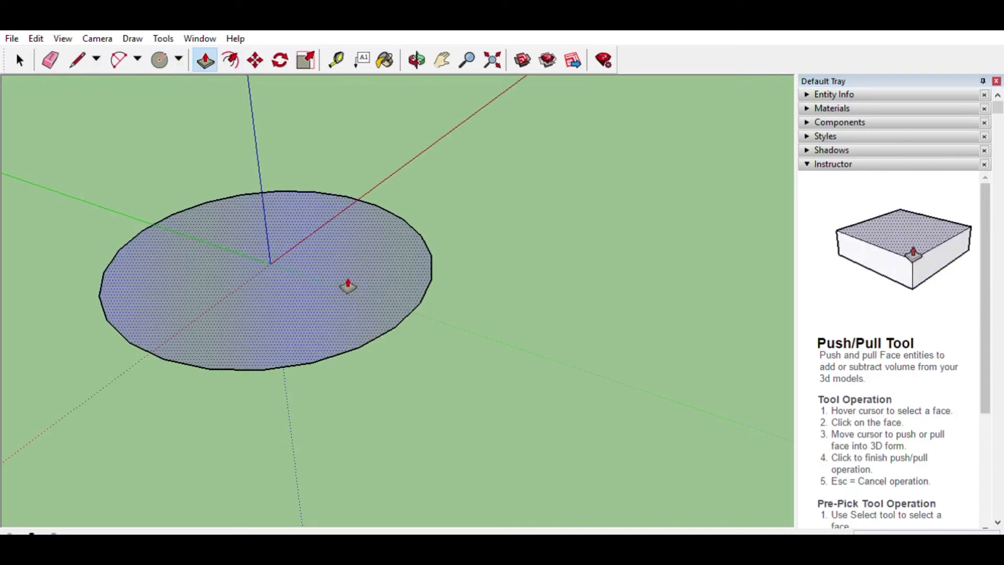
{"action": "left_click", "coordinate": [347, 286]}
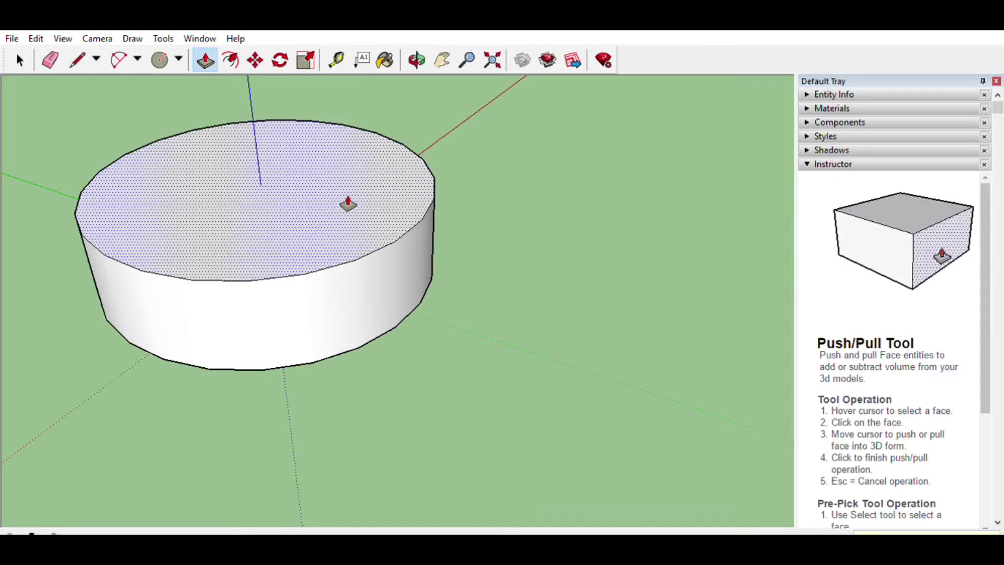
{"action": "double_click", "coordinate": [348, 204]}
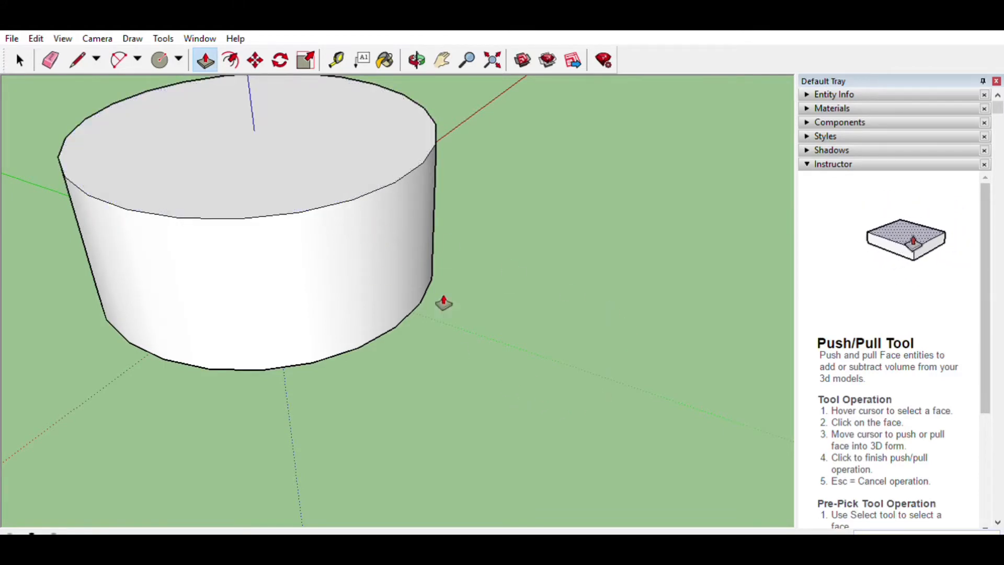
- Draw a small closed four-sided outline on the cylinder's top face with the Line tool, then erase the overshooting line end
{"action": "middle_click_drag", "start_coordinate": [309, 269], "coordinate": [267, 177]}
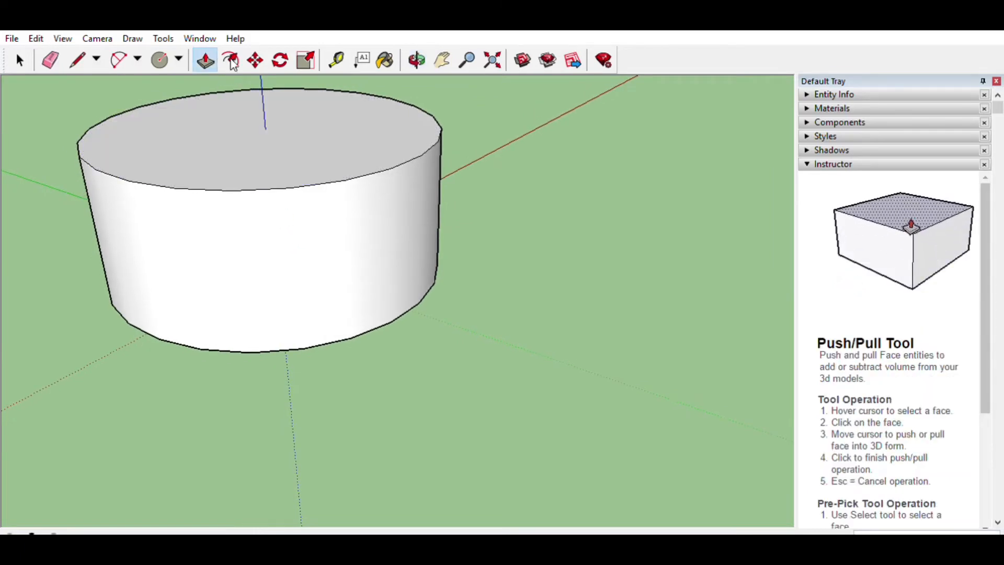
{"action": "middle_click_drag", "start_coordinate": [246, 101], "coordinate": [335, 241]}
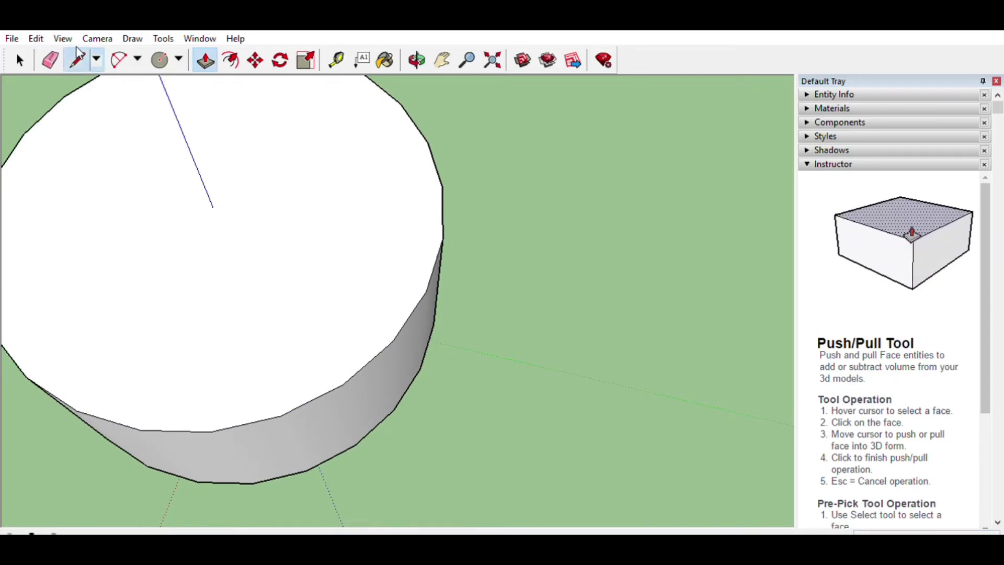
{"action": "left_click", "coordinate": [78, 59]}
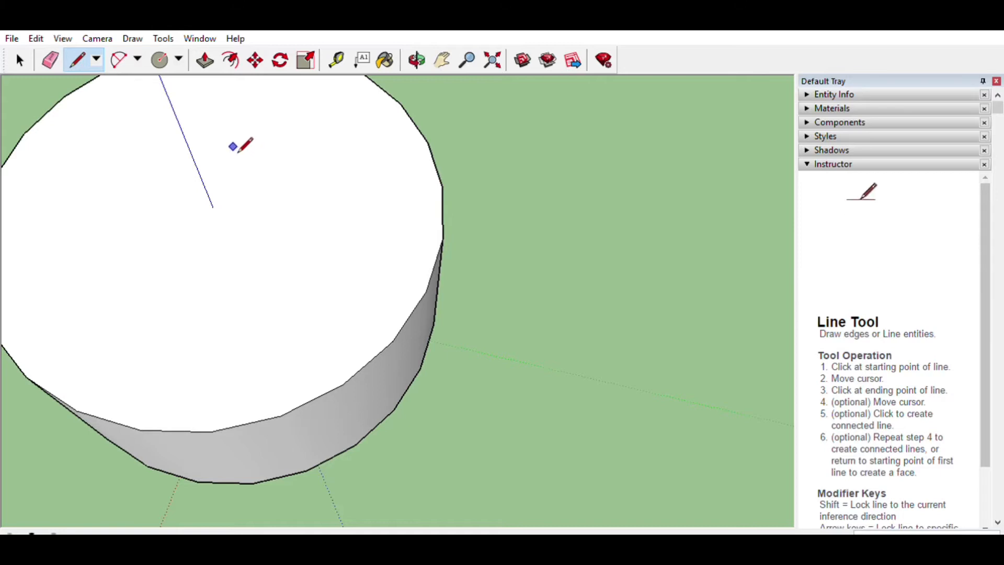
{"action": "left_click", "coordinate": [325, 166]}
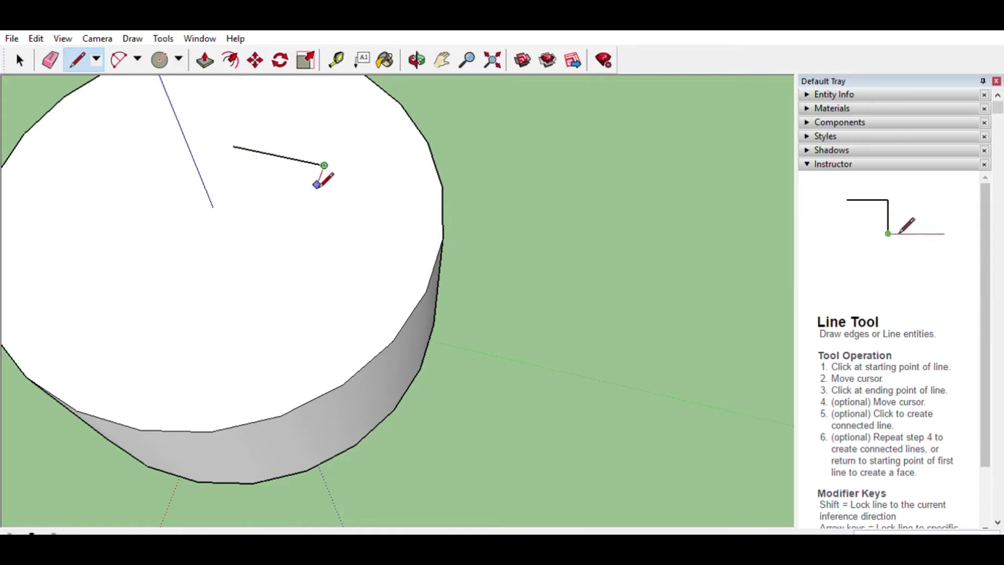
{"action": "left_click", "coordinate": [295, 240]}
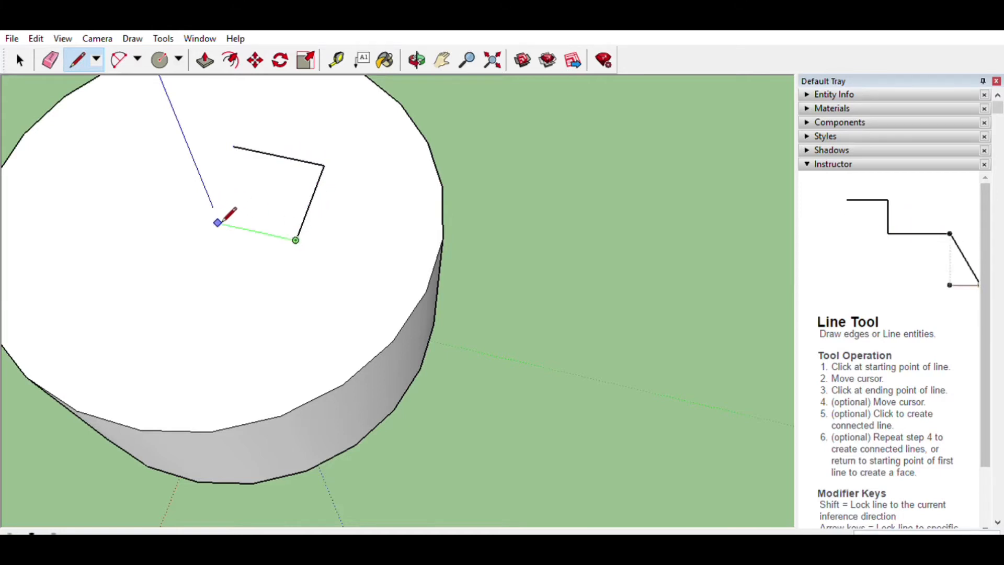
{"action": "left_click", "coordinate": [218, 223]}
{"action": "left_click", "coordinate": [250, 149]}
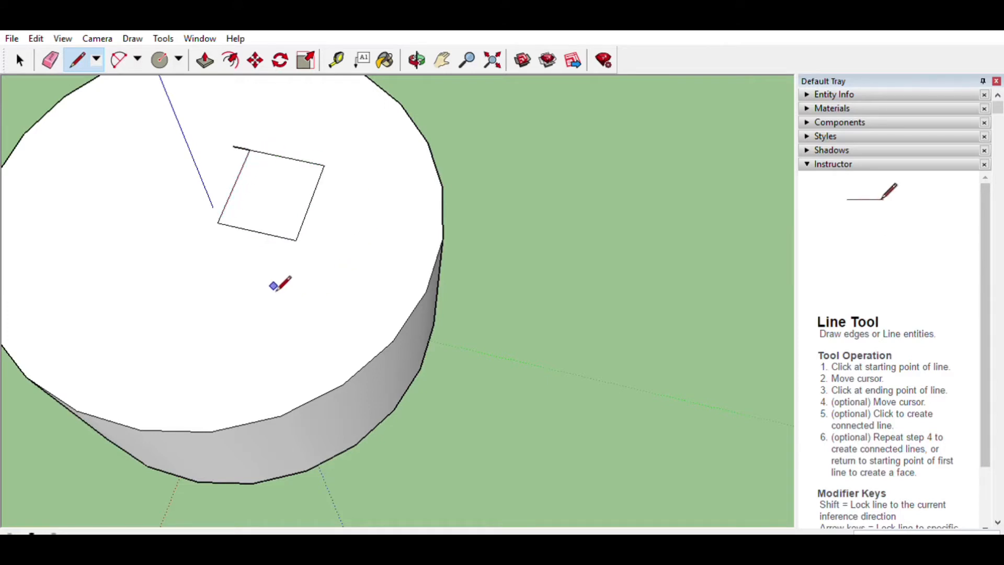
{"action": "left_click", "coordinate": [50, 61]}
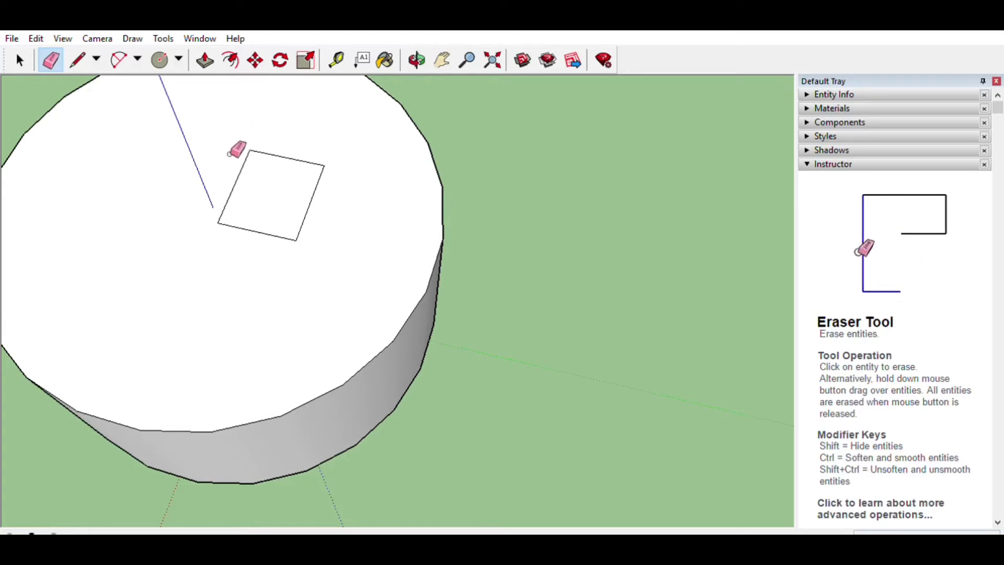
- Push the small four-sided face down into the cylinder with Push/Pull to cut a recess
{"action": "left_click", "coordinate": [204, 59]}
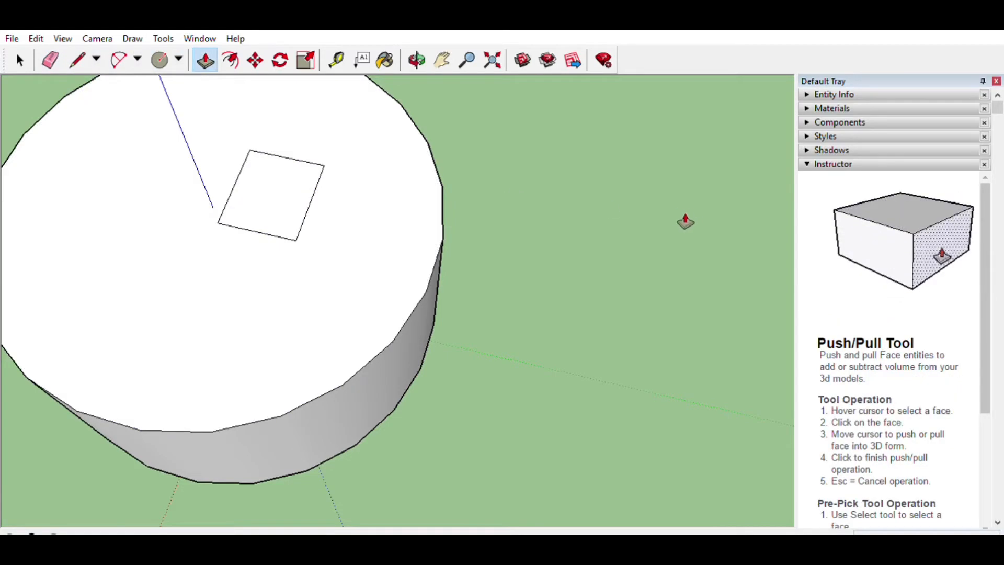
{"action": "middle_click_drag", "start_coordinate": [680, 220], "coordinate": [466, 140]}
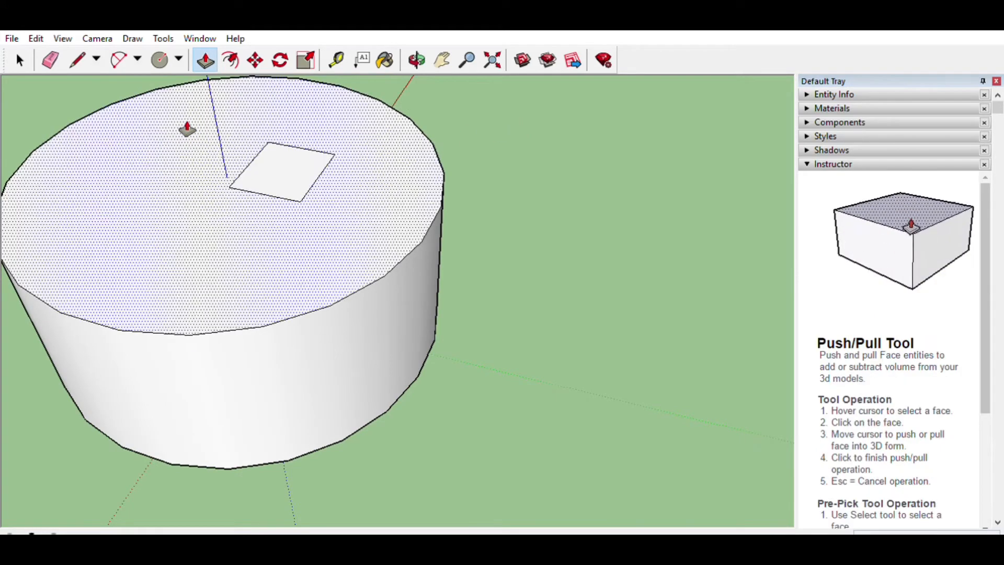
{"action": "left_click", "coordinate": [295, 154]}
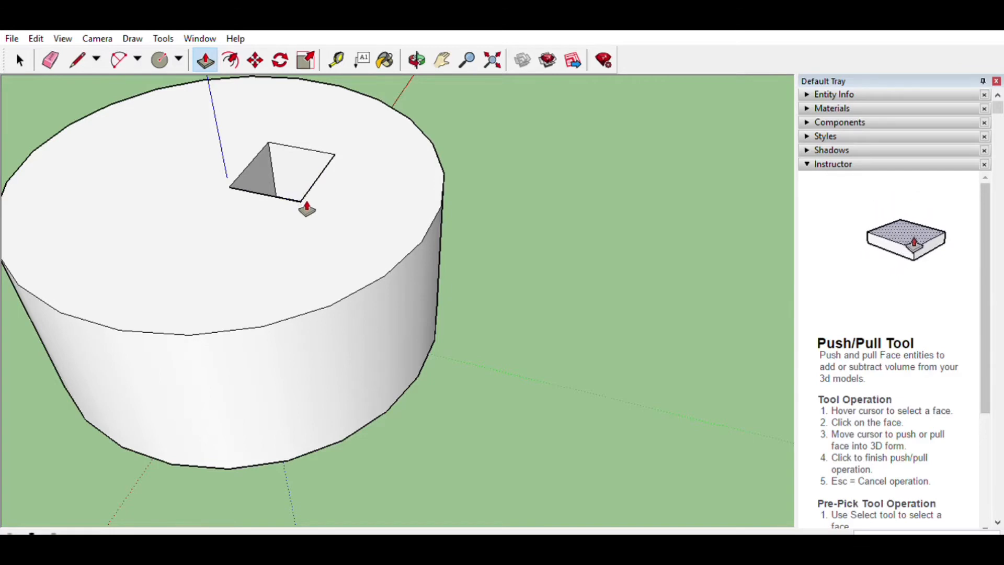
- Examine the four-sided recess in the cylinder's top face from above, both close up and from farther away
{"action": "left_click_drag", "start_coordinate": [307, 209], "coordinate": [708, 446]}
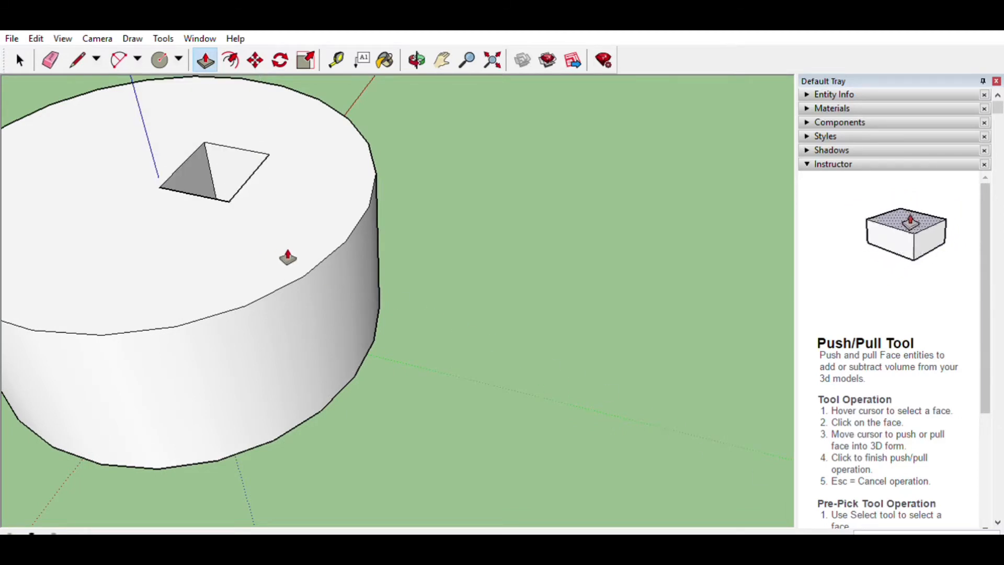
{"action": "left_click_drag", "start_coordinate": [281, 251], "coordinate": [260, 192]}
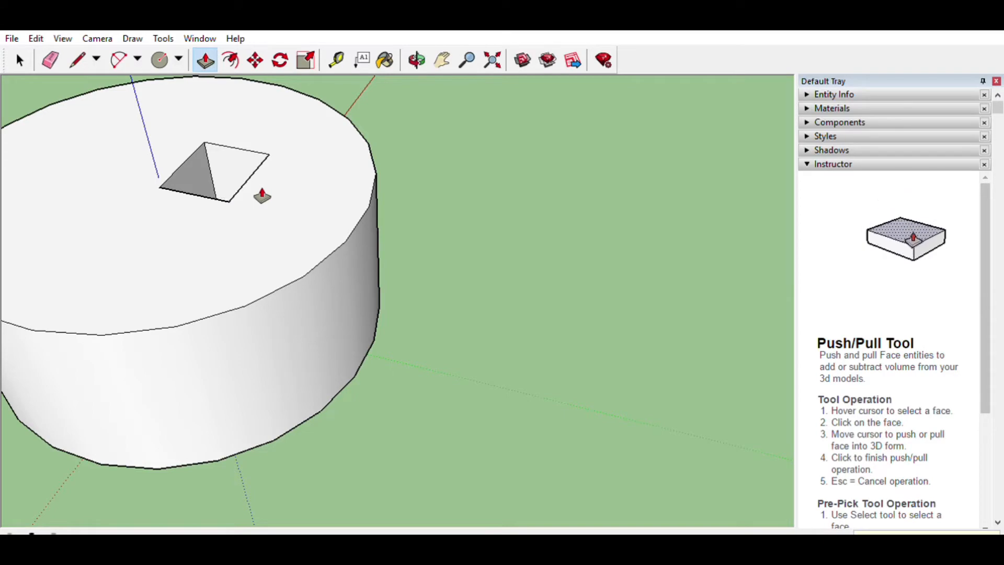
{"action": "middle_click_drag", "start_coordinate": [260, 192], "coordinate": [521, 251]}
{"action": "scroll", "coordinate": [231, 370], "scroll_direction": "up", "scroll_amount": 6}
{"action": "scroll", "coordinate": [387, 394], "scroll_direction": "down", "scroll_amount": 2}
{"action": "scroll", "coordinate": [356, 340], "scroll_direction": "up", "scroll_amount": 1}
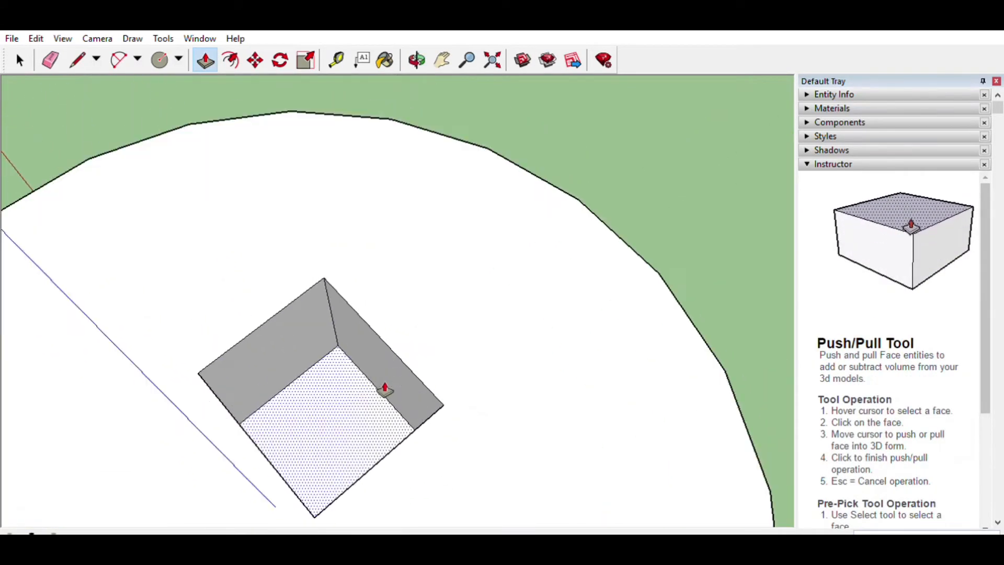
{"action": "scroll", "coordinate": [386, 384], "scroll_direction": "up", "scroll_amount": 2}
{"action": "scroll", "coordinate": [375, 369], "scroll_direction": "down", "scroll_amount": 8}
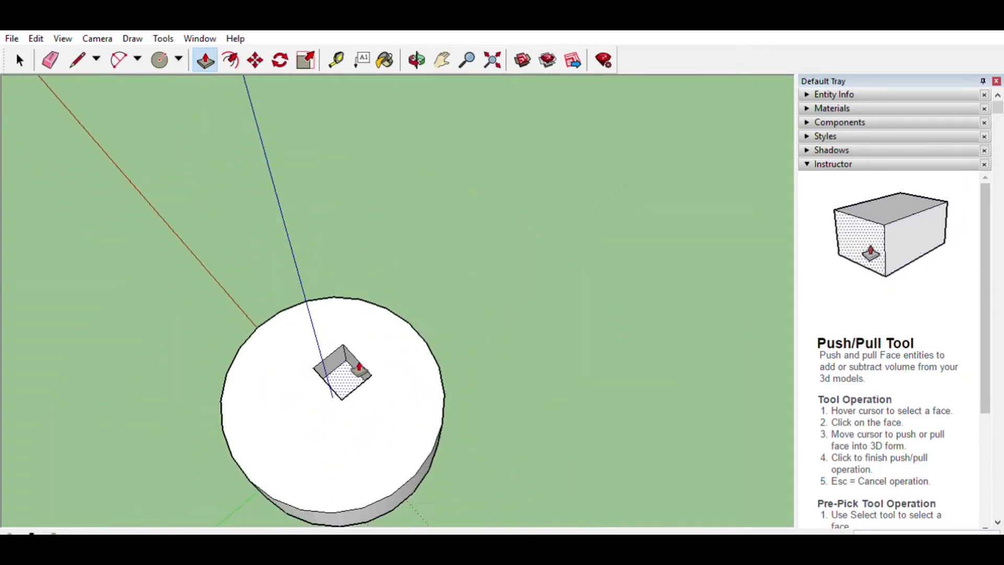
{"action": "scroll", "coordinate": [360, 367], "scroll_direction": "up", "scroll_amount": 8}
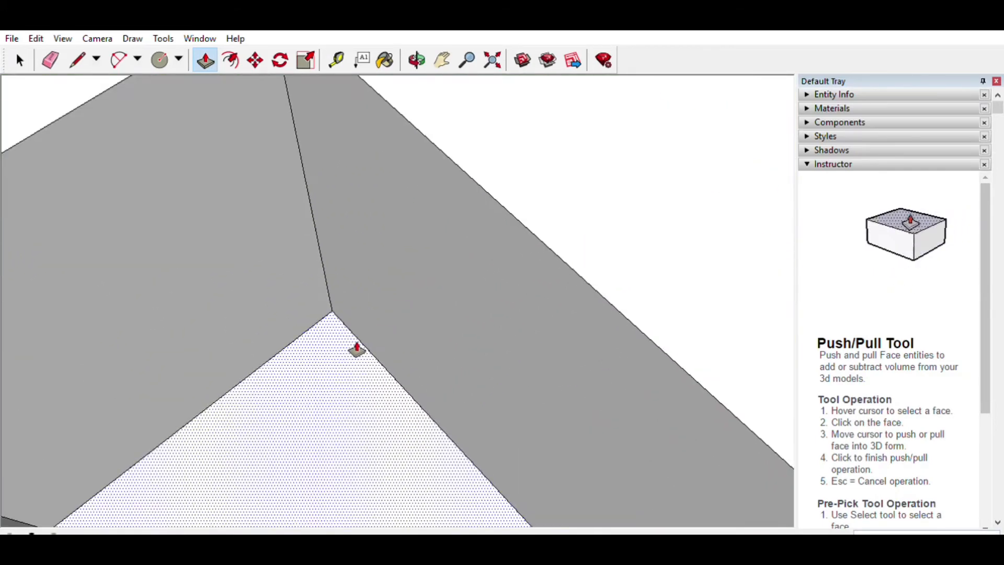
{"action": "scroll", "coordinate": [357, 349], "scroll_direction": "down", "scroll_amount": 8}
{"action": "scroll", "coordinate": [331, 352], "scroll_direction": "up", "scroll_amount": 2}
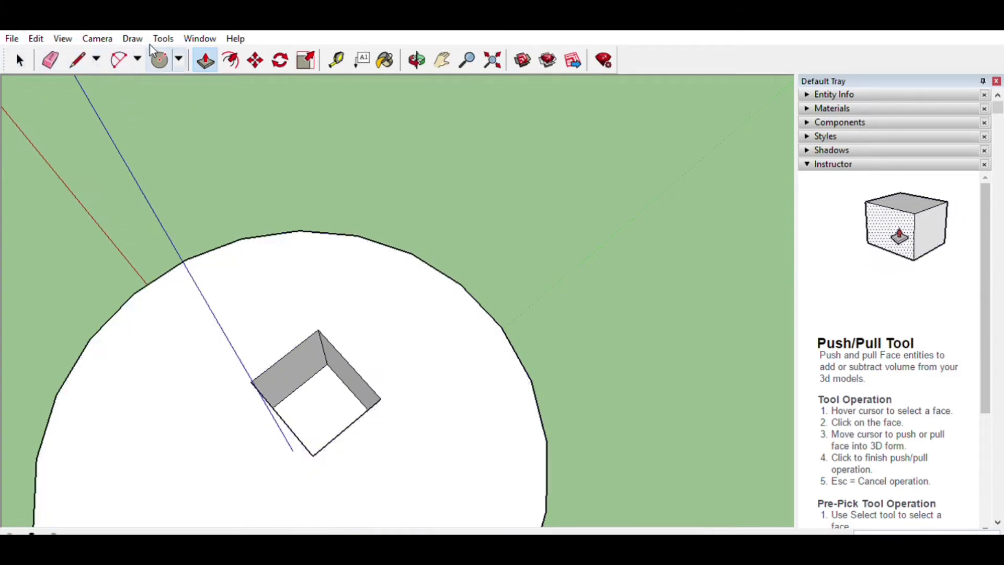
{"action": "scroll", "coordinate": [280, 212], "scroll_direction": "down", "scroll_amount": 4}
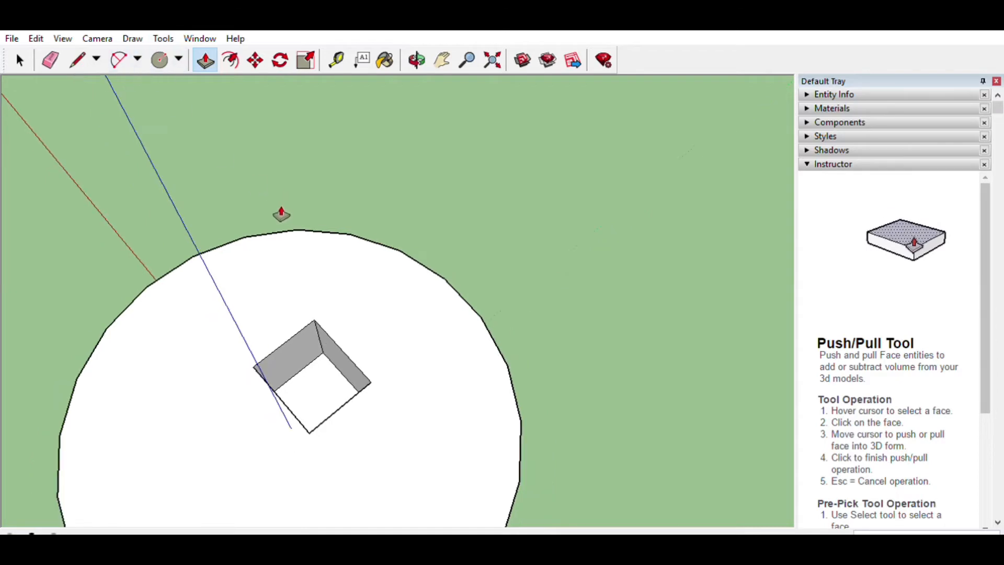
{"action": "scroll", "coordinate": [282, 203], "scroll_direction": "up", "scroll_amount": 4}
{"action": "scroll", "coordinate": [314, 202], "scroll_direction": "down", "scroll_amount": 5}
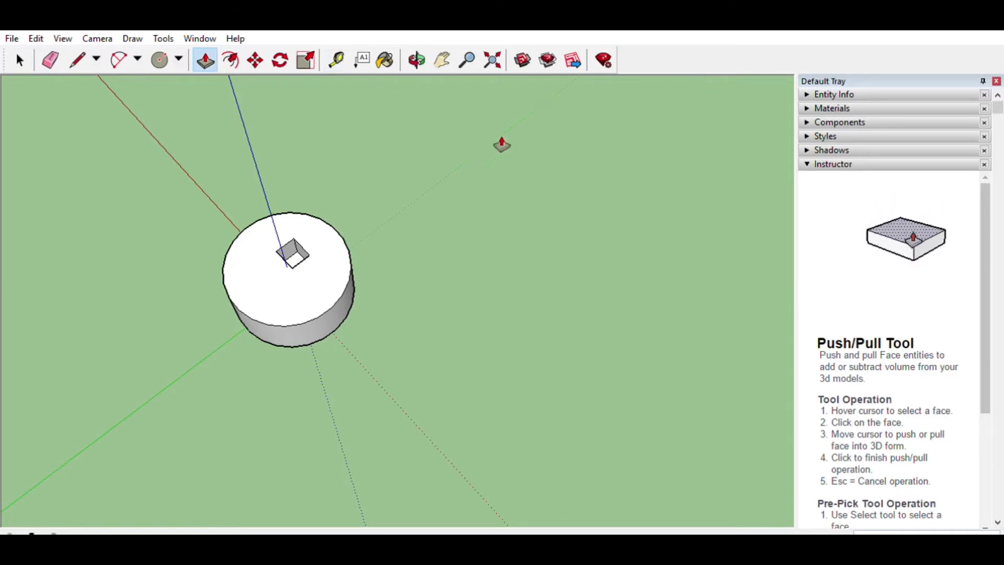
{"action": "scroll", "coordinate": [410, 183], "scroll_direction": "up", "scroll_amount": 2}
{"action": "scroll", "coordinate": [410, 183], "scroll_direction": "up", "scroll_amount": 1}
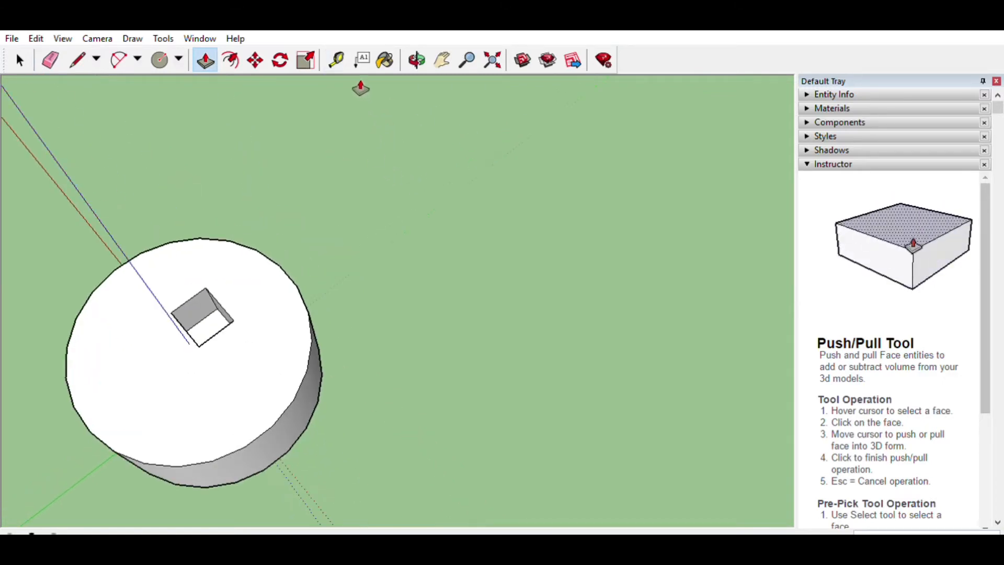
{"action": "left_click", "coordinate": [337, 59]}
{"action": "scroll", "coordinate": [346, 205], "scroll_direction": "up", "scroll_amount": 1}
{"action": "scroll", "coordinate": [333, 203], "scroll_direction": "down", "scroll_amount": 2}
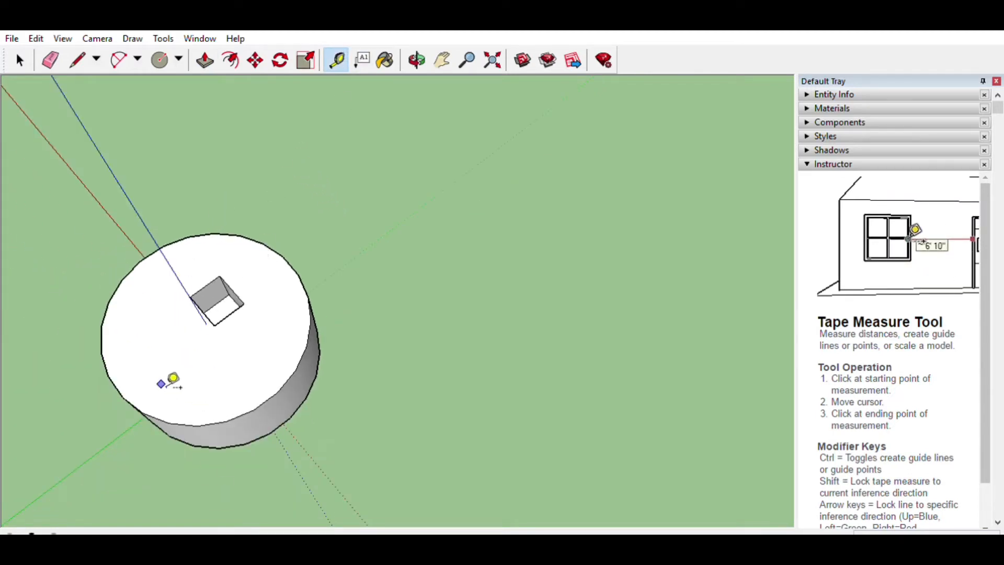
{"action": "scroll", "coordinate": [110, 348], "scroll_direction": "up", "scroll_amount": 4}
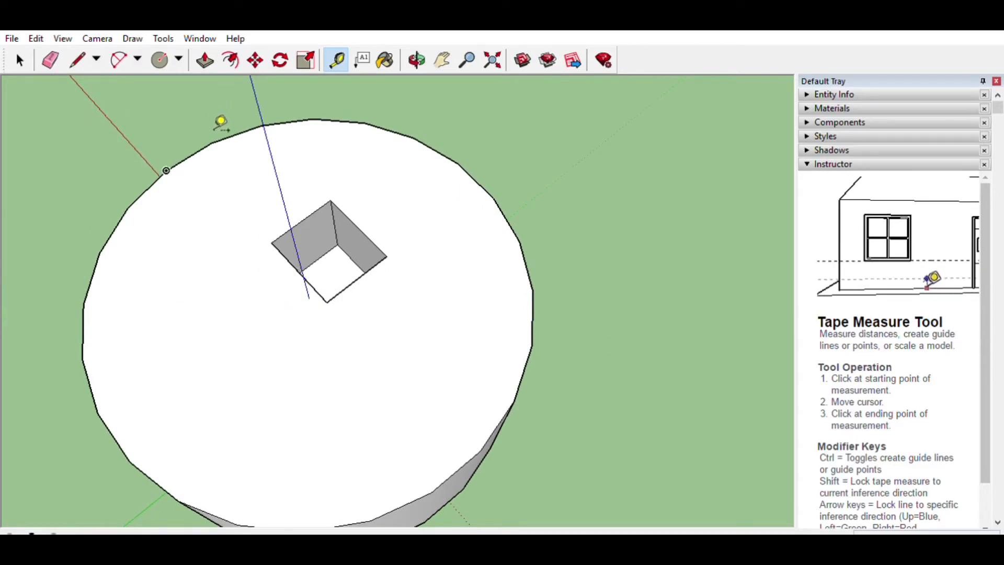
{"action": "scroll", "coordinate": [607, 228], "scroll_direction": "down", "scroll_amount": 3}
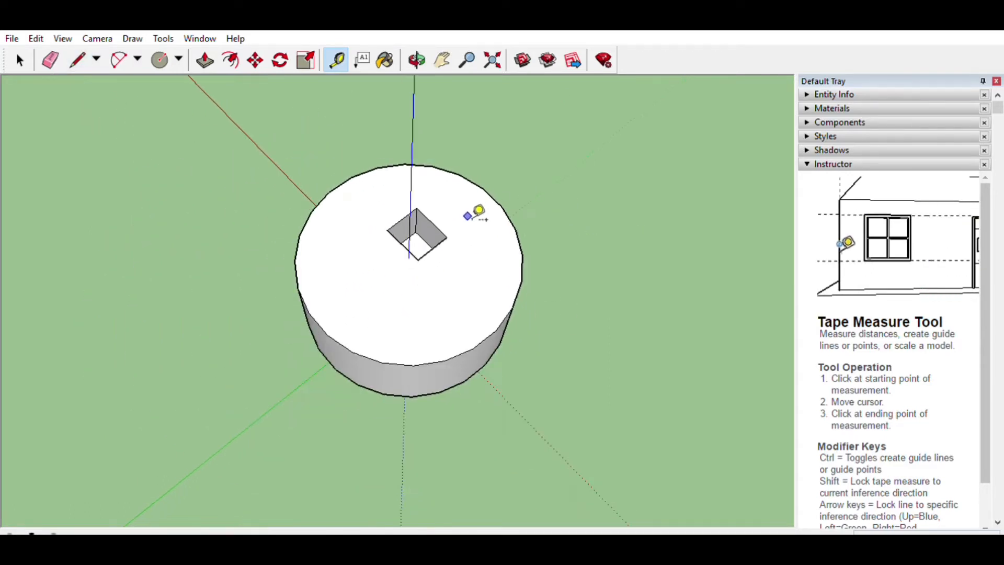
- Select the entire cylinder, including its recess, with a selection window and delete it
{"action": "left_click", "coordinate": [16, 56]}
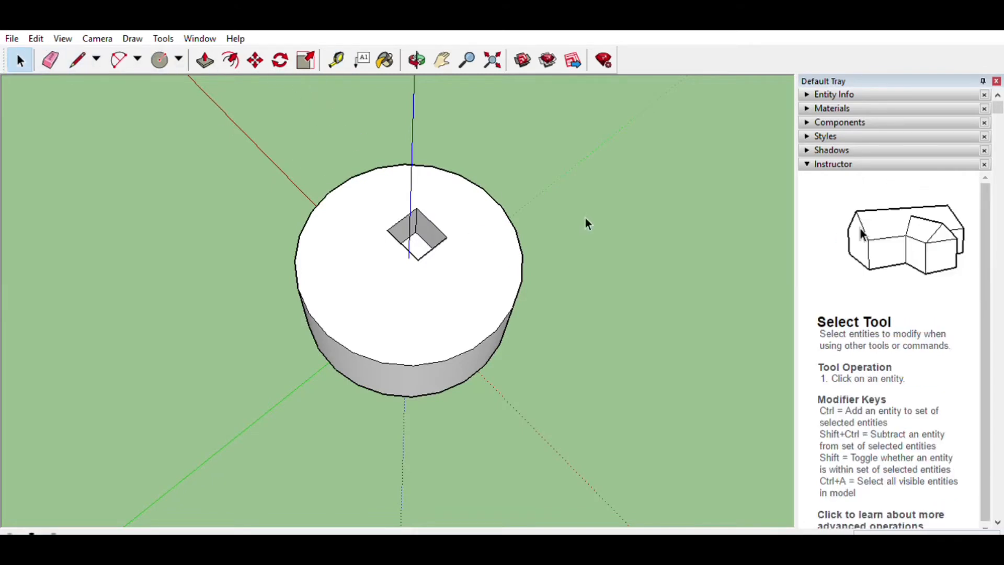
{"action": "left_click_drag", "start_coordinate": [321, 141], "coordinate": [709, 400]}
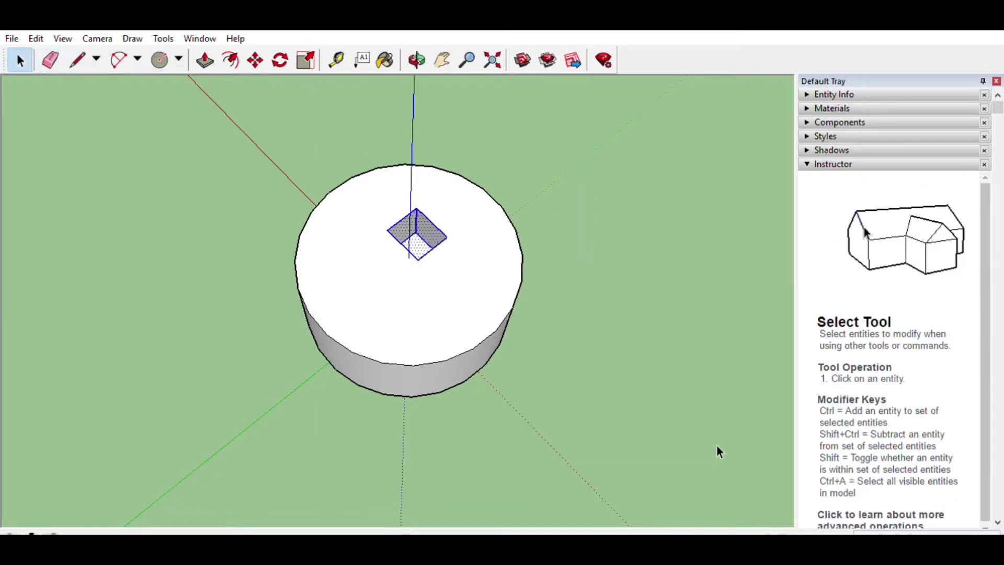
{"action": "left_click", "coordinate": [331, 229]}
{"action": "left_click_drag", "start_coordinate": [253, 130], "coordinate": [612, 442]}
{"action": "key", "text": "Delete"}
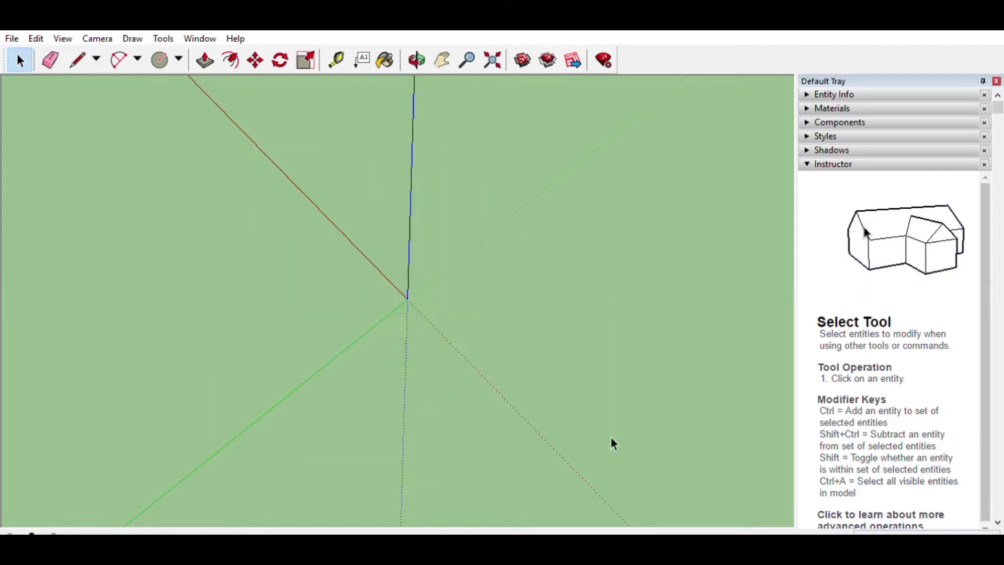
- Draw a small rectangle from the origin with the Rectangle tool, then undo it
{"action": "middle_click_drag", "start_coordinate": [611, 442], "coordinate": [338, 289]}
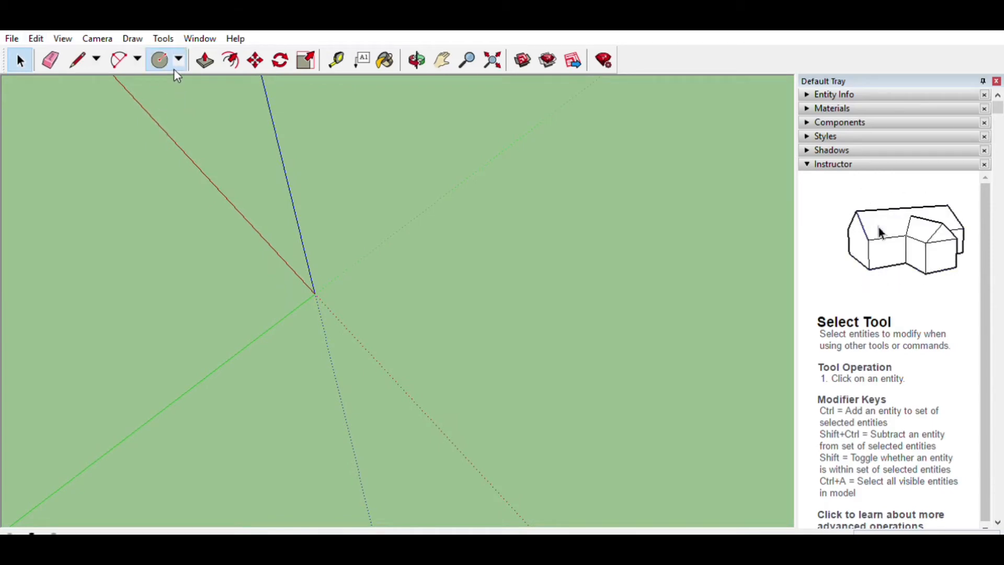
{"action": "key", "text": "r"}
{"action": "left_click", "coordinate": [315, 294]}
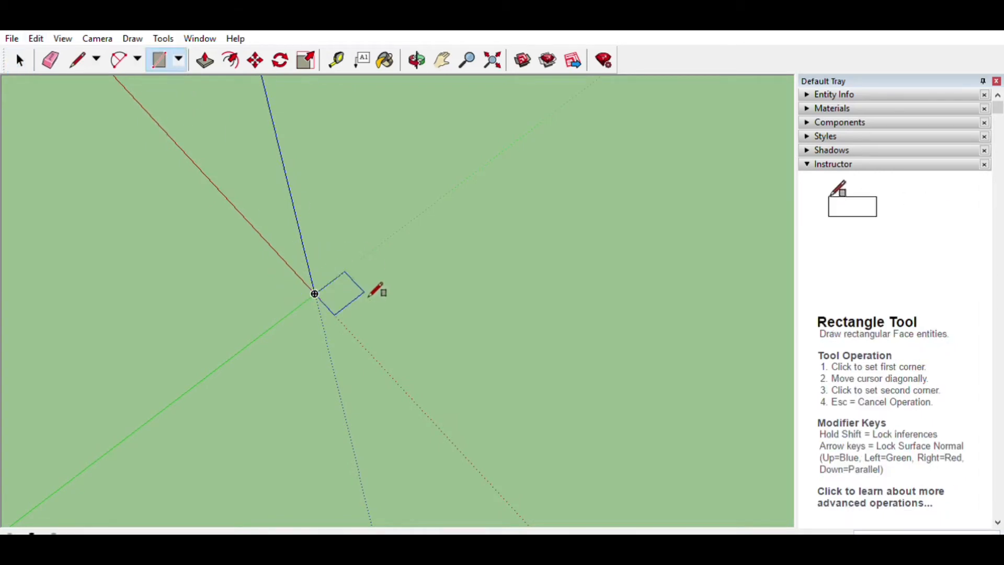
{"action": "left_click", "coordinate": [424, 292]}
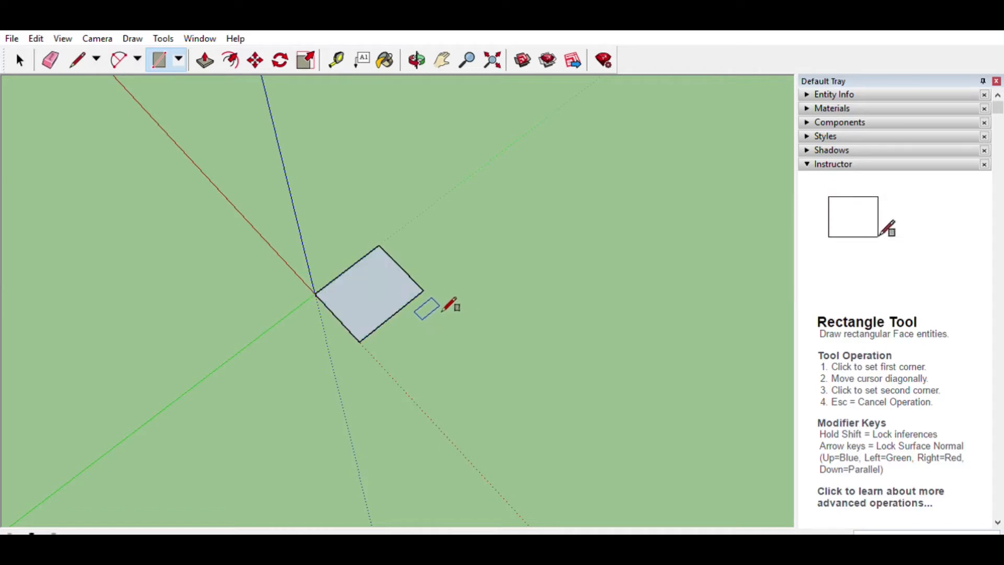
{"action": "key", "text": "ctrl+z"}
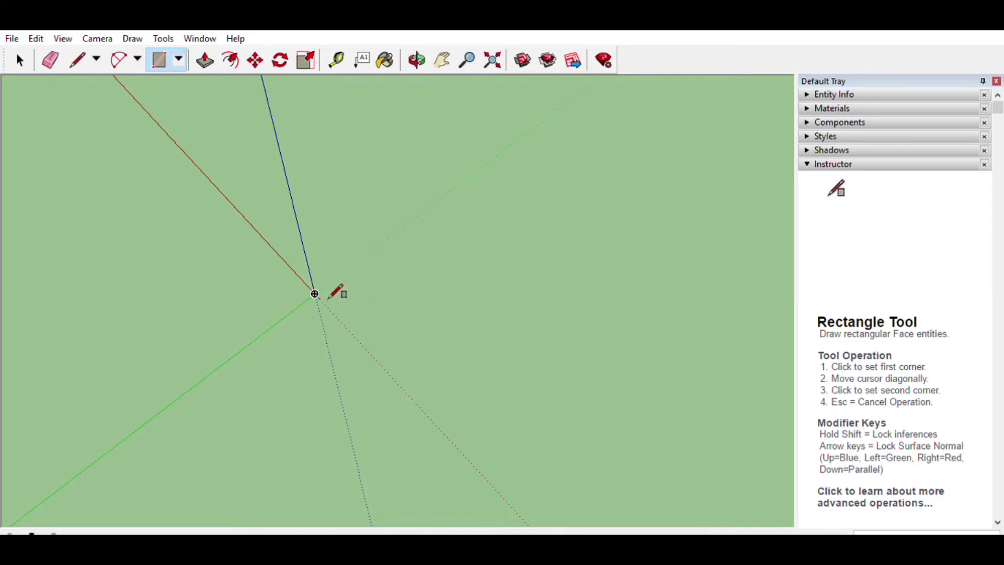
- Draw a large rectangle with its first corner at the origin, between the dotted red and dotted green axes
{"action": "left_click", "coordinate": [315, 294]}
{"action": "left_click", "coordinate": [742, 284]}
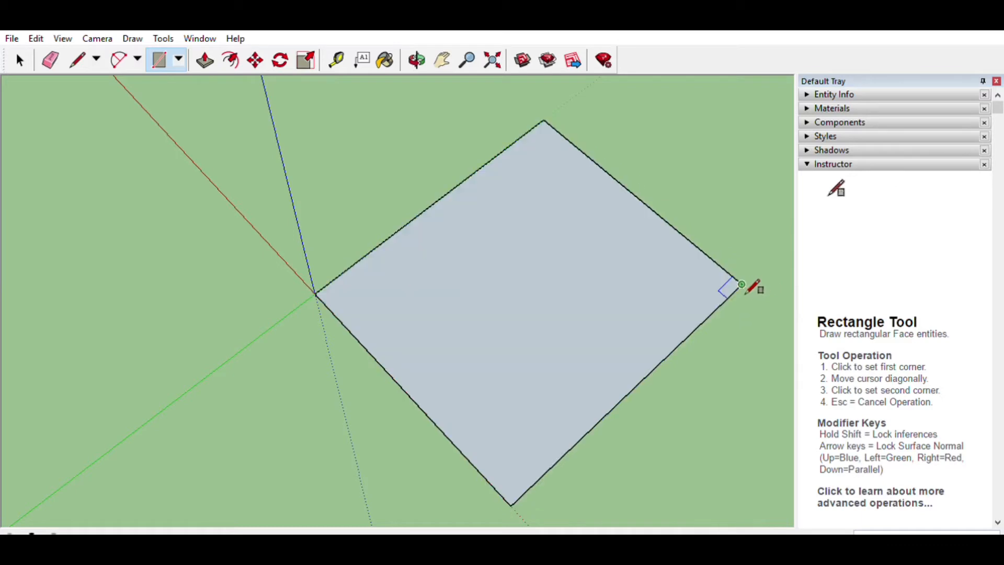
- With Tape Measure, place a guide line along the rectangle's near edge, starting from the midpoint of the opposite edge at the origin
{"action": "middle_click_drag", "start_coordinate": [741, 285], "coordinate": [512, 240]}
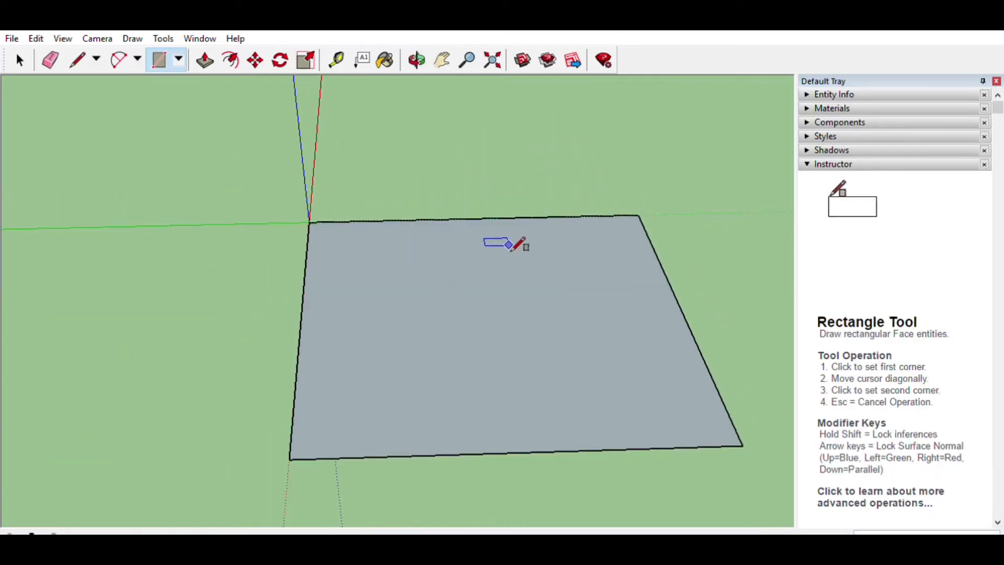
{"action": "left_click", "coordinate": [345, 53]}
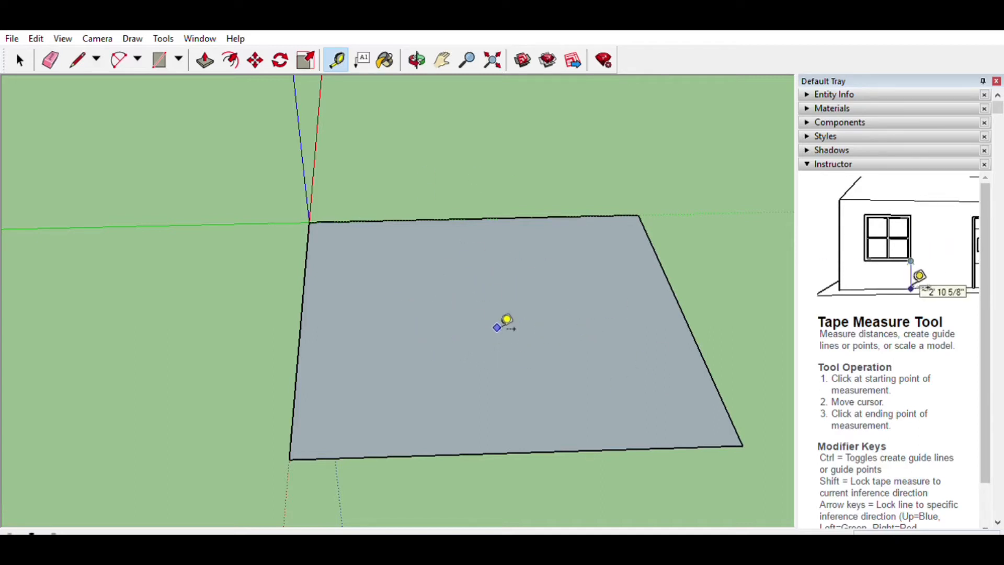
{"action": "left_click", "coordinate": [308, 222]}
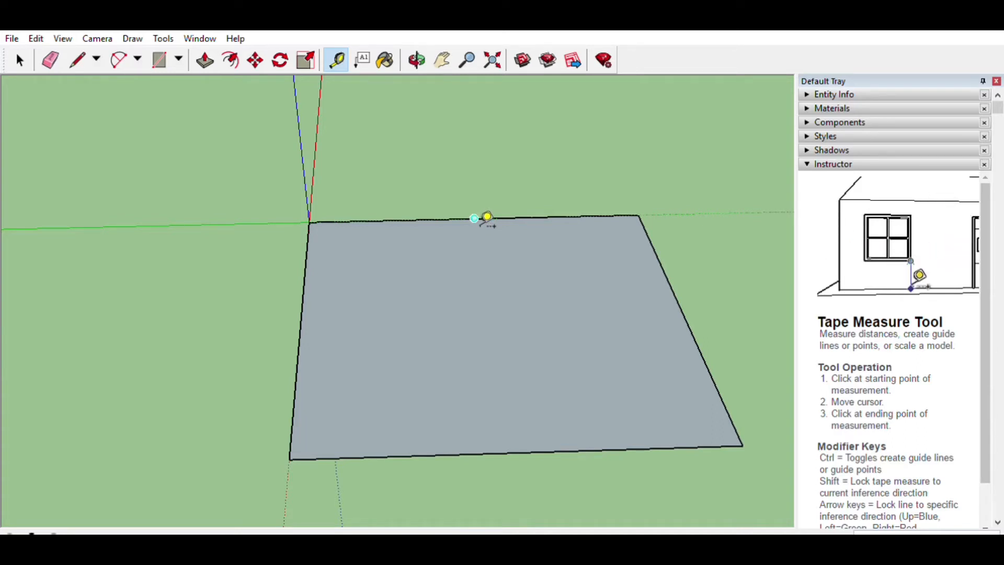
{"action": "left_click", "coordinate": [474, 218]}
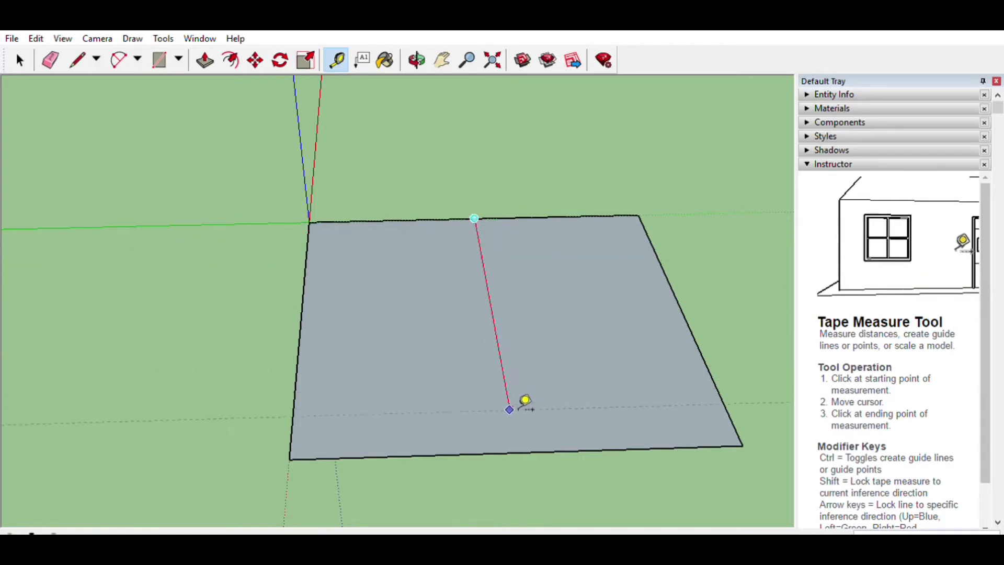
{"action": "left_click", "coordinate": [532, 448]}
{"action": "left_click", "coordinate": [530, 448]}
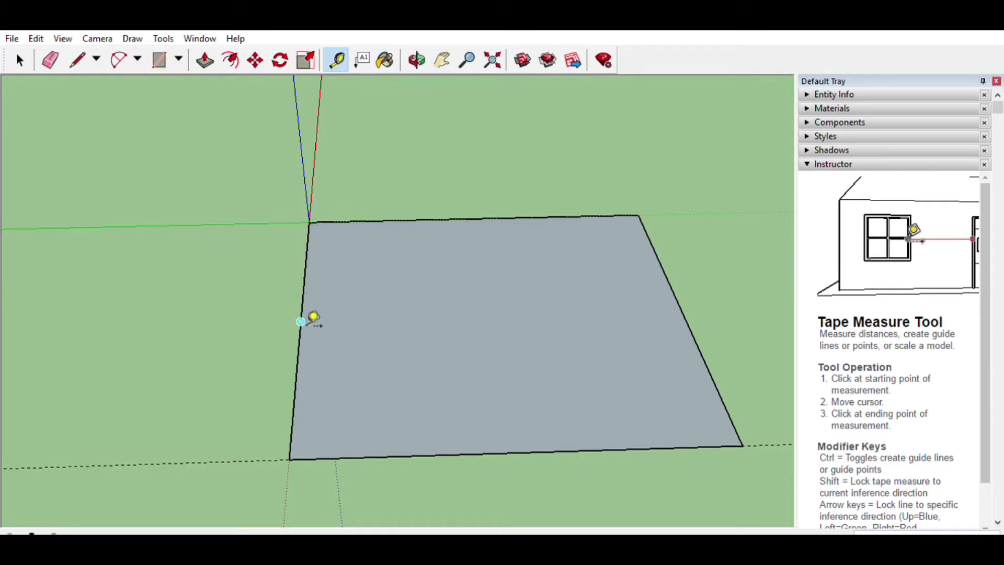
- From the side edges' midpoints, place guide lines parallel to those edges: one through the rectangle's centre and one along each side edge
{"action": "left_click", "coordinate": [300, 321]}
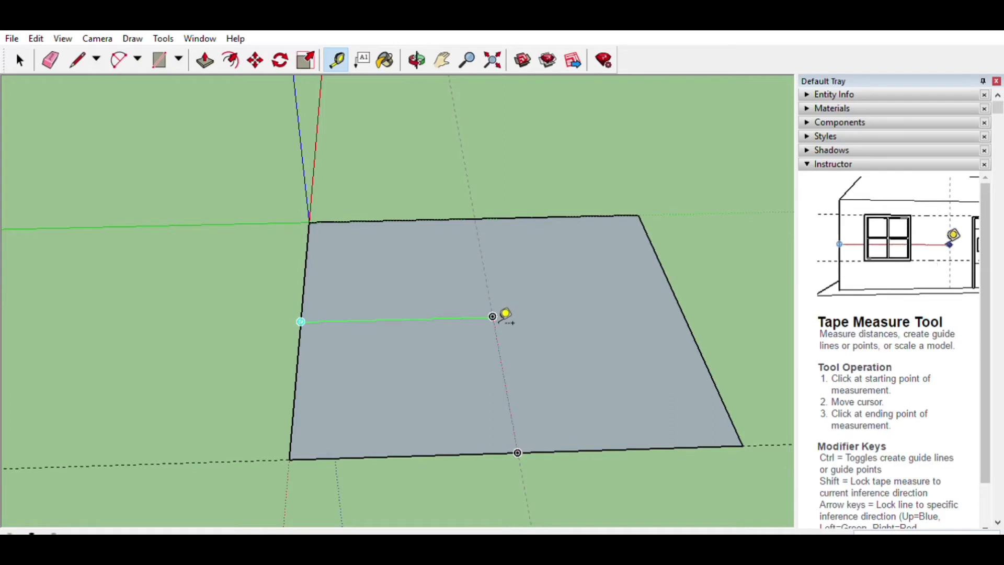
{"action": "left_click", "coordinate": [493, 317]}
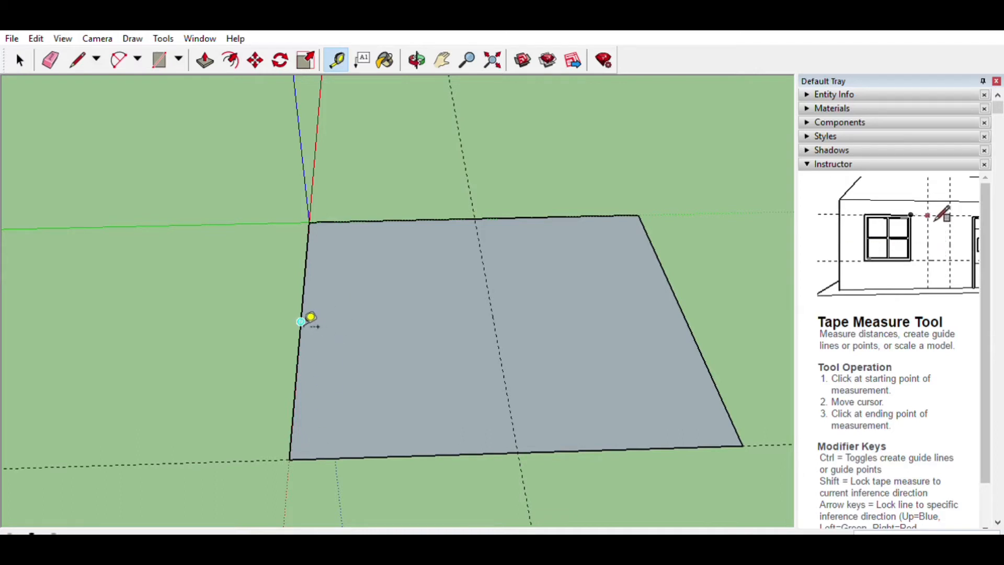
{"action": "left_click", "coordinate": [301, 321]}
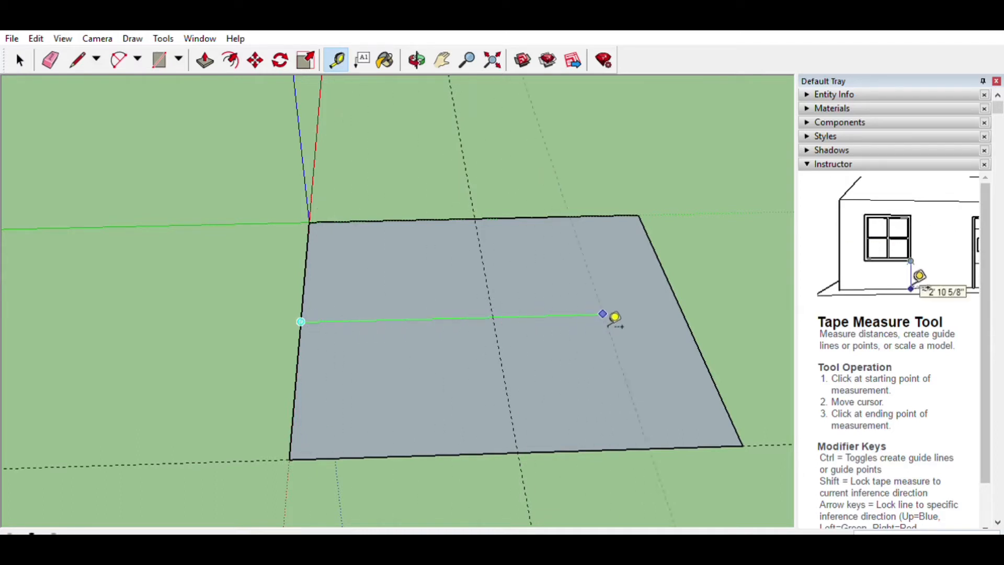
{"action": "left_click", "coordinate": [683, 312]}
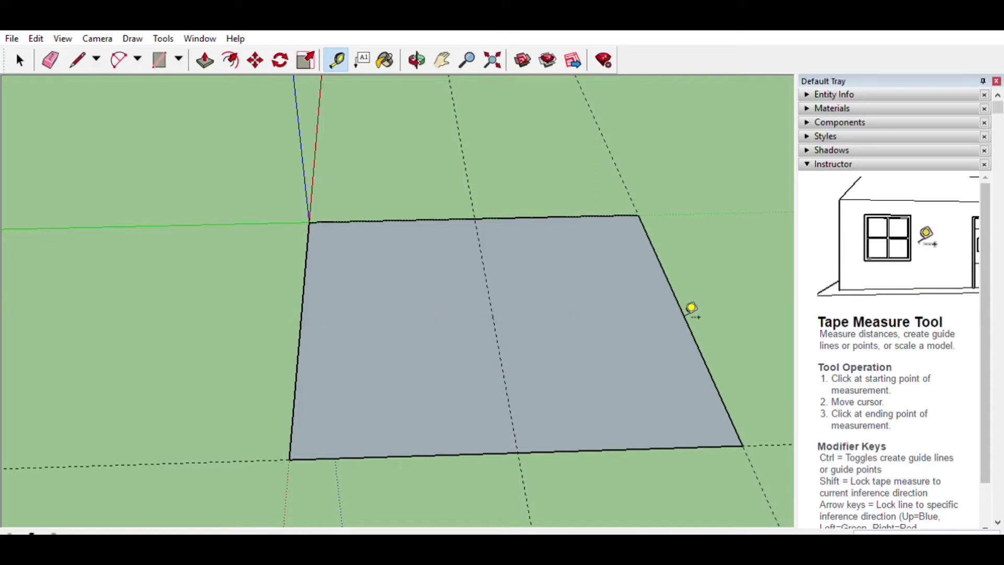
{"action": "left_click", "coordinate": [683, 311]}
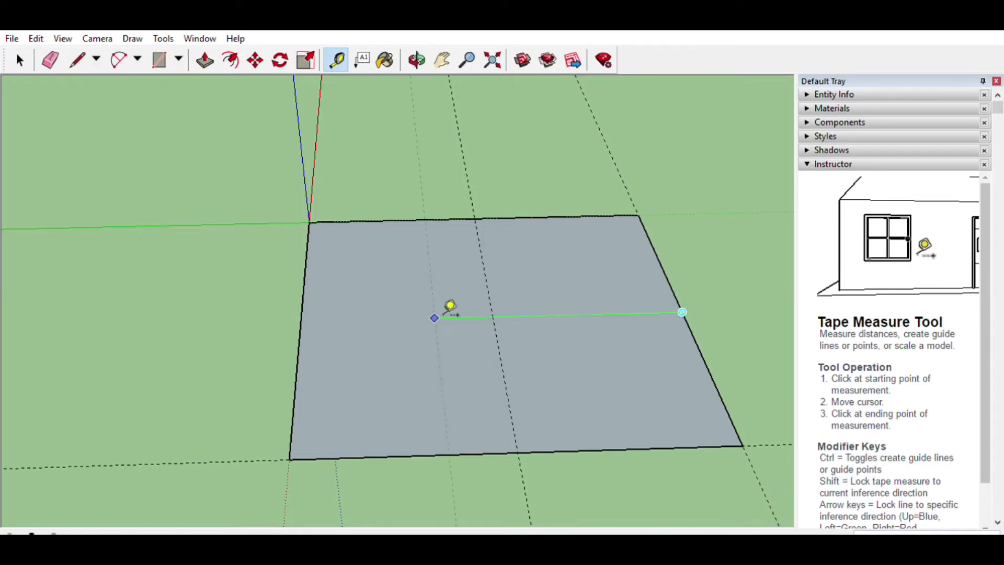
{"action": "left_click", "coordinate": [302, 320]}
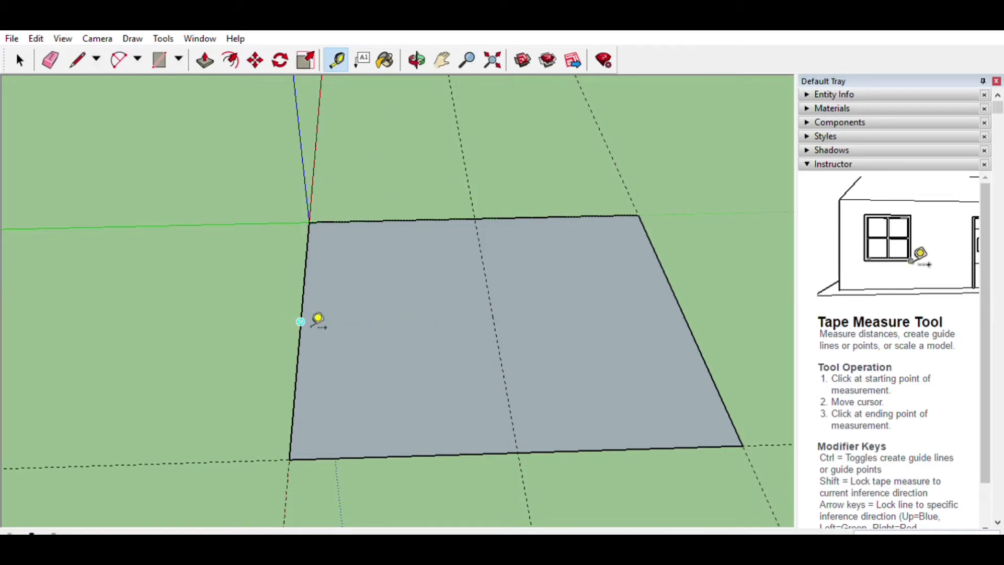
- Place a guide line outside the rectangle, beyond the side edge farthest from the origin, and undo it
{"action": "left_click", "coordinate": [303, 321]}
{"action": "left_click", "coordinate": [761, 311]}
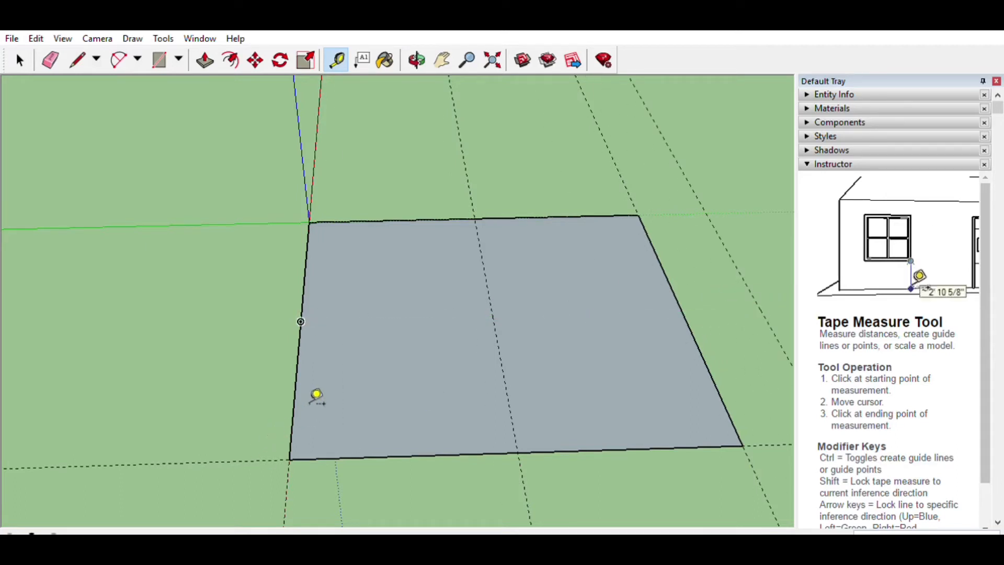
{"action": "key", "text": "ctrl+z"}
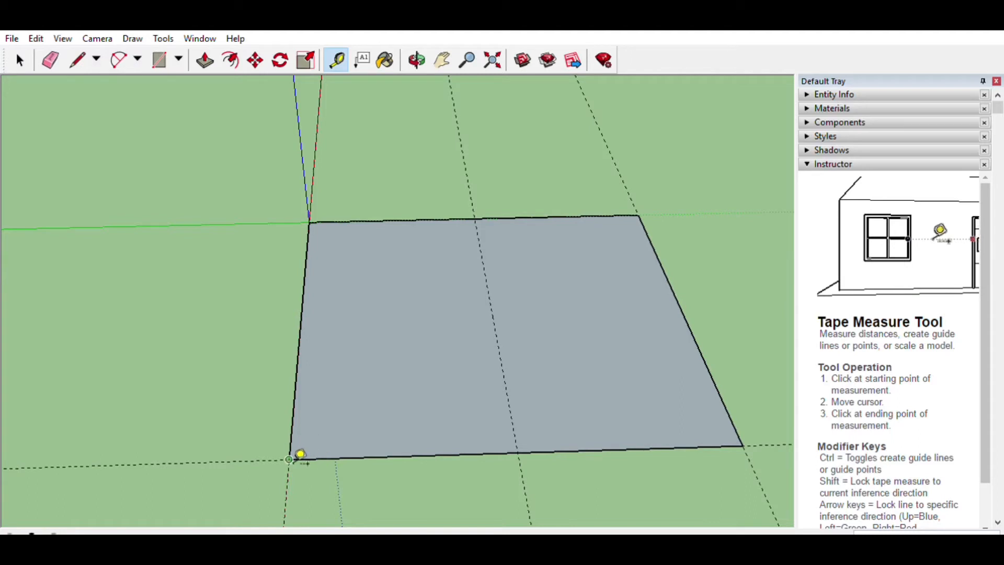
- Measure between the midpoints of the rectangle's two side edges, and from the centre to the midpoint of the side edge away from the origin
{"action": "left_click", "coordinate": [310, 321]}
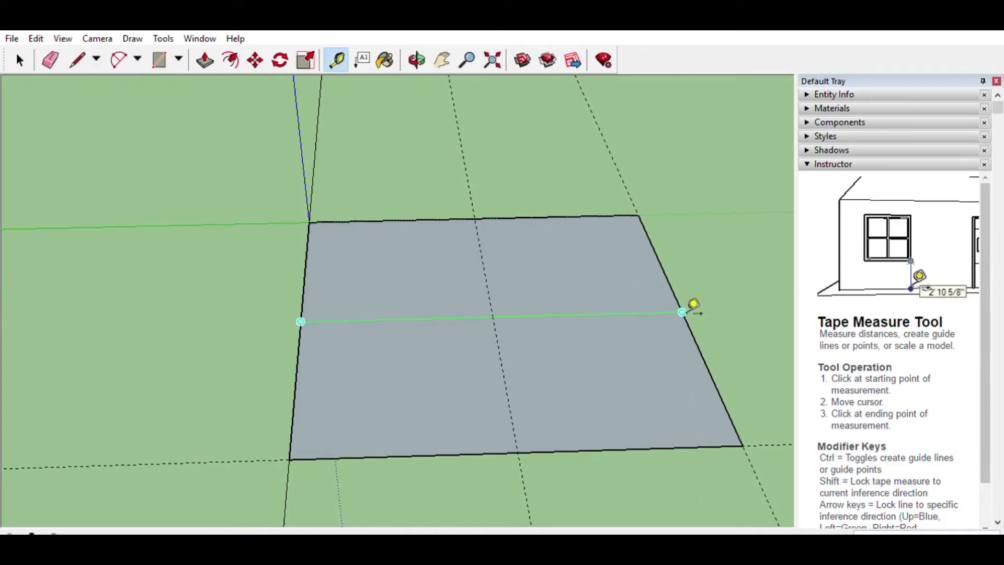
{"action": "left_click", "coordinate": [682, 312]}
{"action": "left_click", "coordinate": [682, 312]}
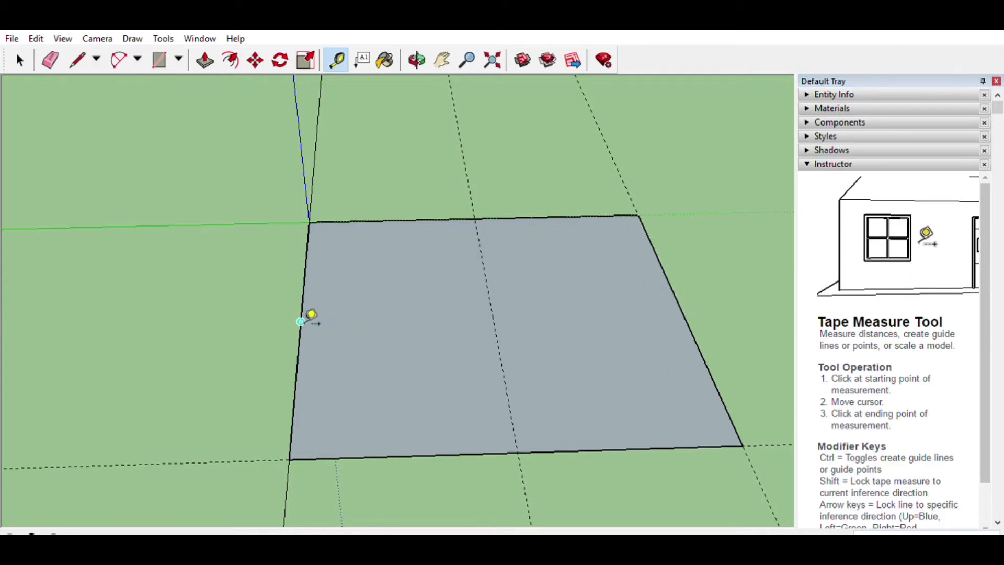
{"action": "left_click", "coordinate": [518, 453]}
{"action": "left_click", "coordinate": [493, 316]}
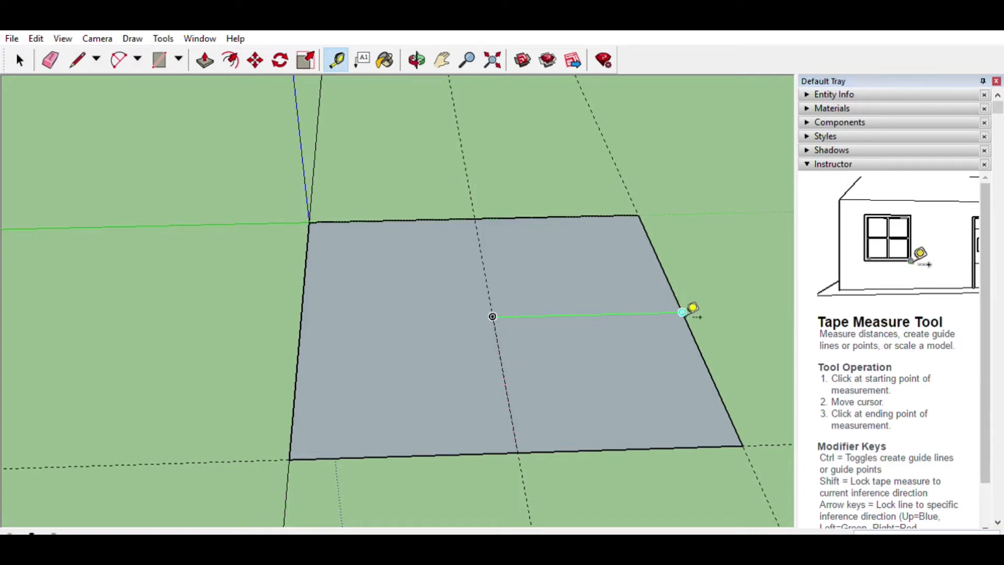
{"action": "left_click", "coordinate": [683, 312]}
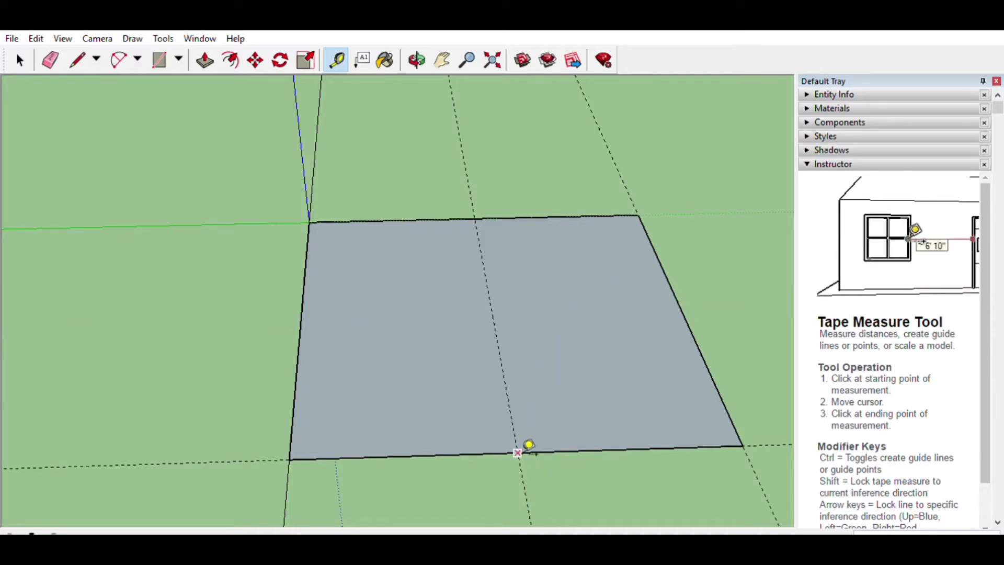
- Place a guide line through the rectangle's centre, parallel to the green axis, with a guide point at the centre
{"action": "left_click", "coordinate": [521, 456]}
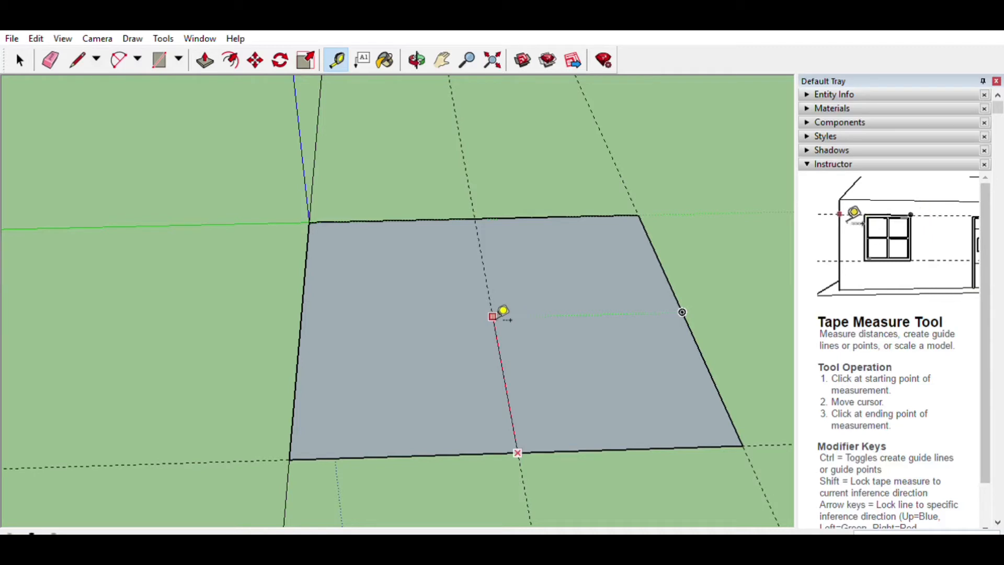
{"action": "left_click", "coordinate": [492, 316]}
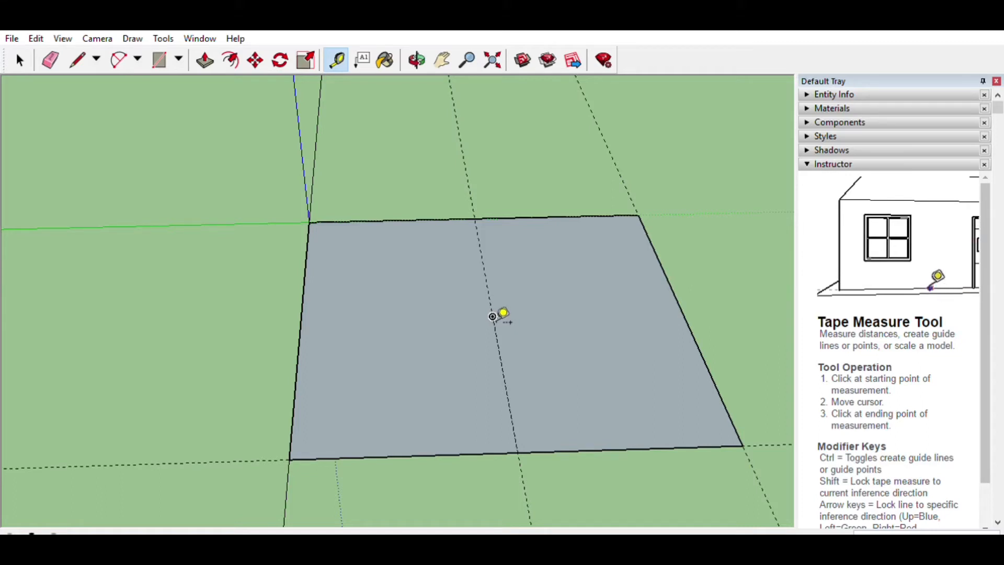
{"action": "left_click", "coordinate": [492, 316]}
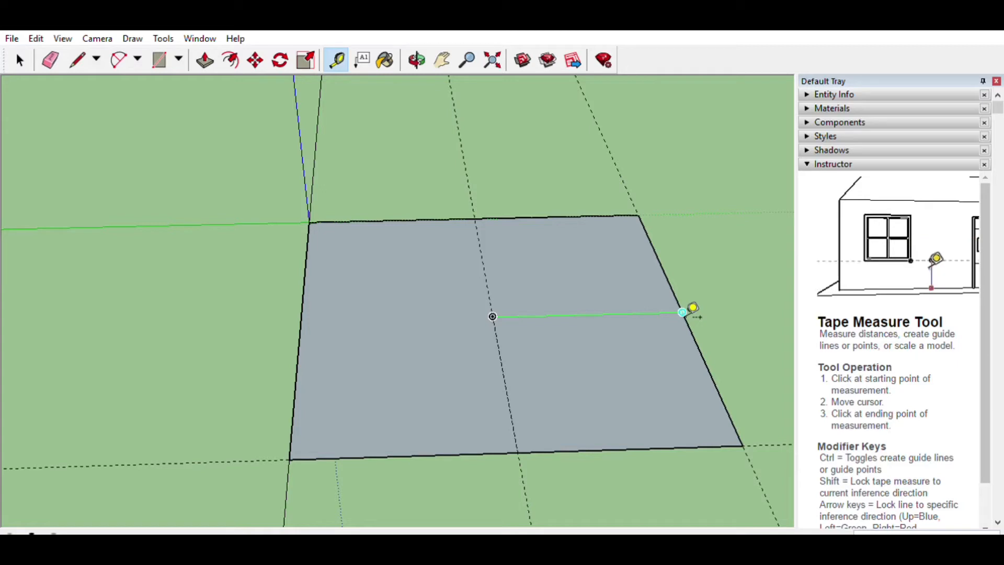
{"action": "left_click", "coordinate": [682, 313]}
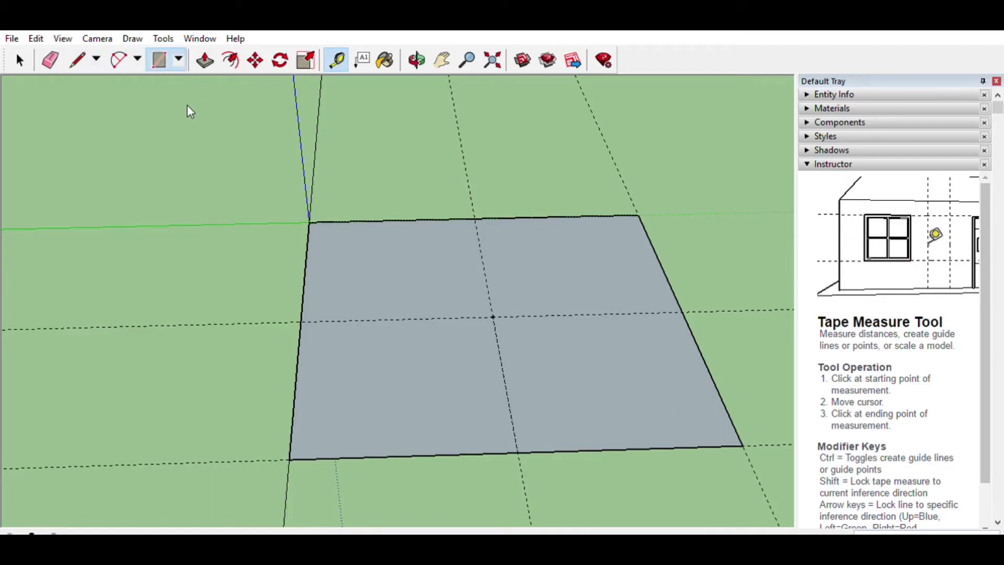
- Draw a circle centred on the guide intersection, with a radius of roughly half the distance to the side edge
{"action": "key", "text": "c"}
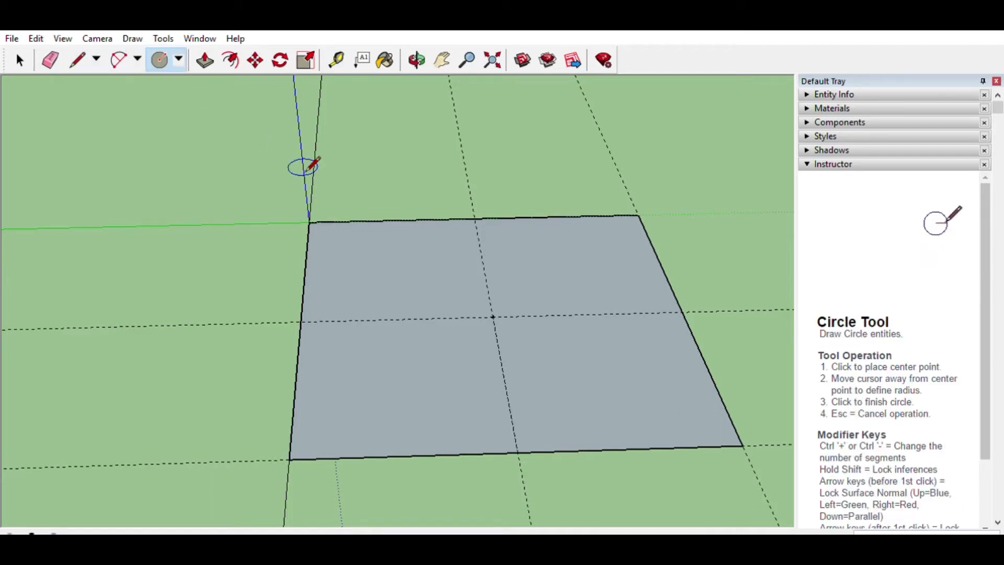
{"action": "left_click", "coordinate": [492, 316]}
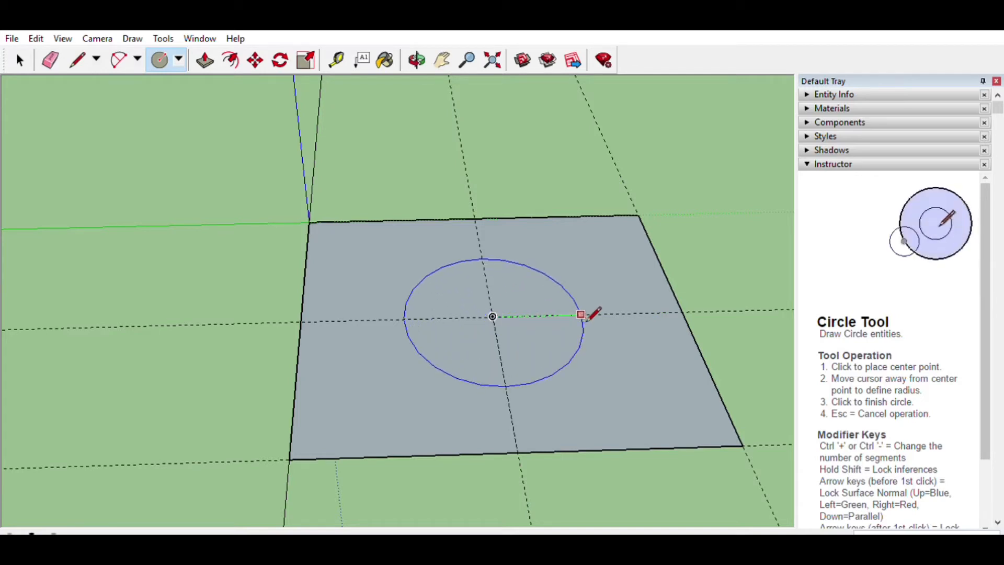
{"action": "left_click", "coordinate": [581, 314]}
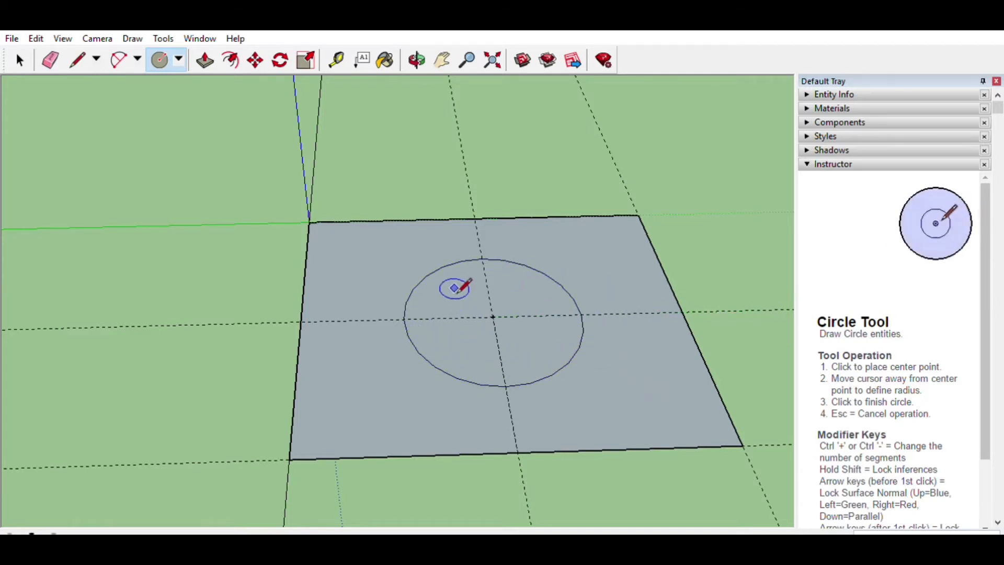
- Select the whole rectangle and its circle with a selection window and delete them, leaving the guide lines
{"action": "scroll", "coordinate": [475, 305], "scroll_direction": "down", "scroll_amount": 3}
{"action": "mouse_move", "coordinate": [473, 257]}
{"action": "middle_mouse_down"}
{"action": "mouse_move", "coordinate": [457, 419]}
{"action": "mouse_move", "coordinate": [468, 458]}
{"action": "mouse_move", "coordinate": [487, 421]}
{"action": "mouse_move", "coordinate": [459, 343]}
{"action": "mouse_move", "coordinate": [466, 253]}
{"action": "mouse_move", "coordinate": [451, 398]}
{"action": "mouse_move", "coordinate": [464, 403]}
{"action": "mouse_move", "coordinate": [462, 386]}
{"action": "mouse_move", "coordinate": [497, 384]}
{"action": "mouse_move", "coordinate": [471, 269]}
{"action": "mouse_move", "coordinate": [520, 251]}
{"action": "mouse_move", "coordinate": [415, 269]}
{"action": "mouse_move", "coordinate": [450, 231]}
{"action": "mouse_move", "coordinate": [483, 247]}
{"action": "middle_mouse_up"}
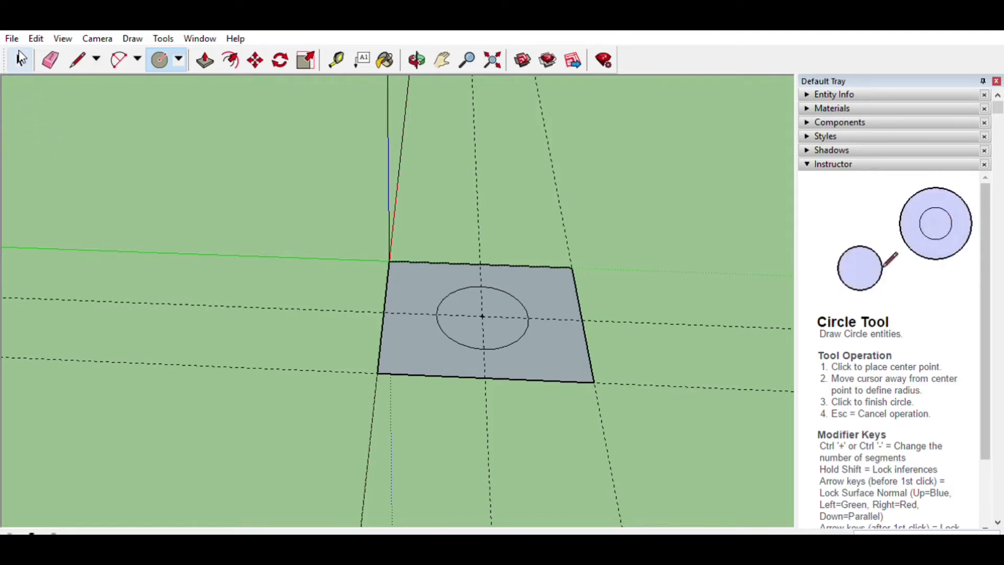
{"action": "left_click", "coordinate": [21, 59]}
{"action": "left_click_drag", "start_coordinate": [343, 202], "coordinate": [667, 402]}
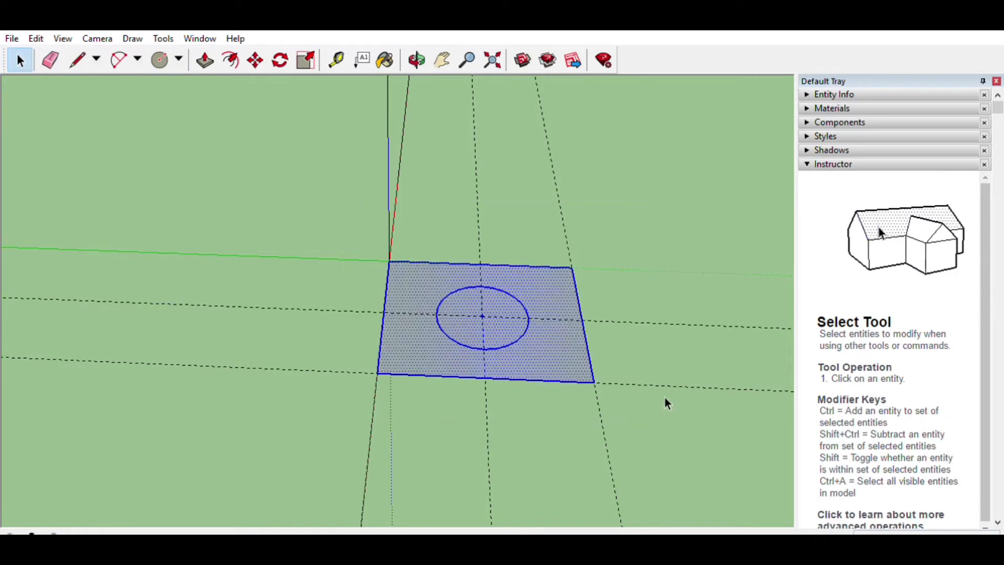
{"action": "left_click_drag", "start_coordinate": [332, 192], "coordinate": [651, 416]}
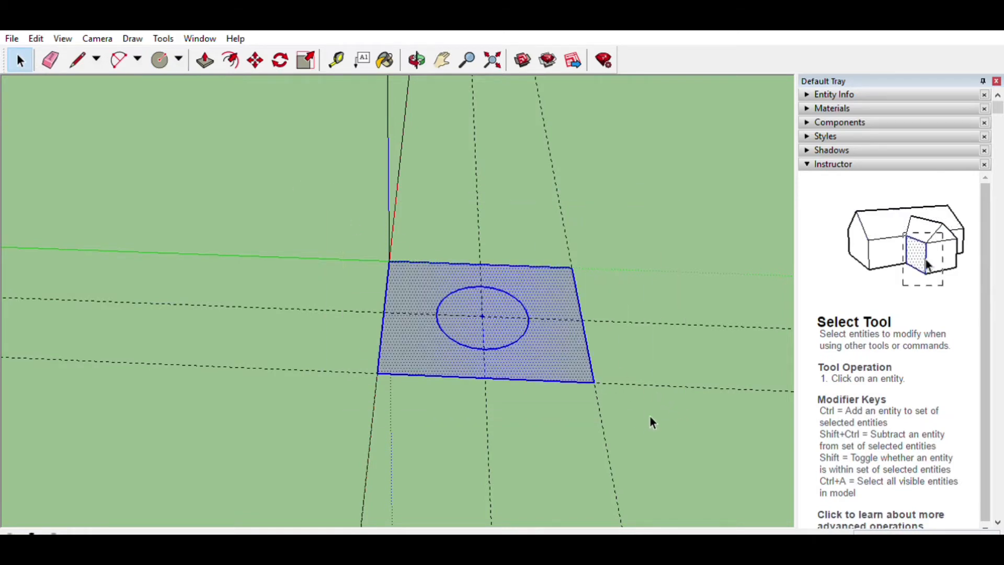
{"action": "key", "text": "Delete"}
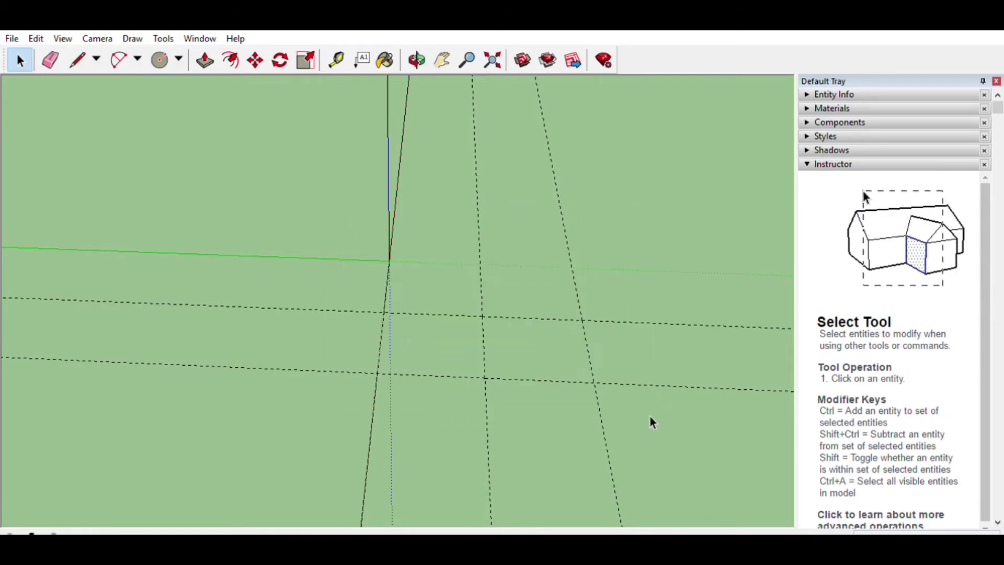
- Select the leftover guide lines and delete them all to clear the model
{"action": "left_click", "coordinate": [400, 181]}
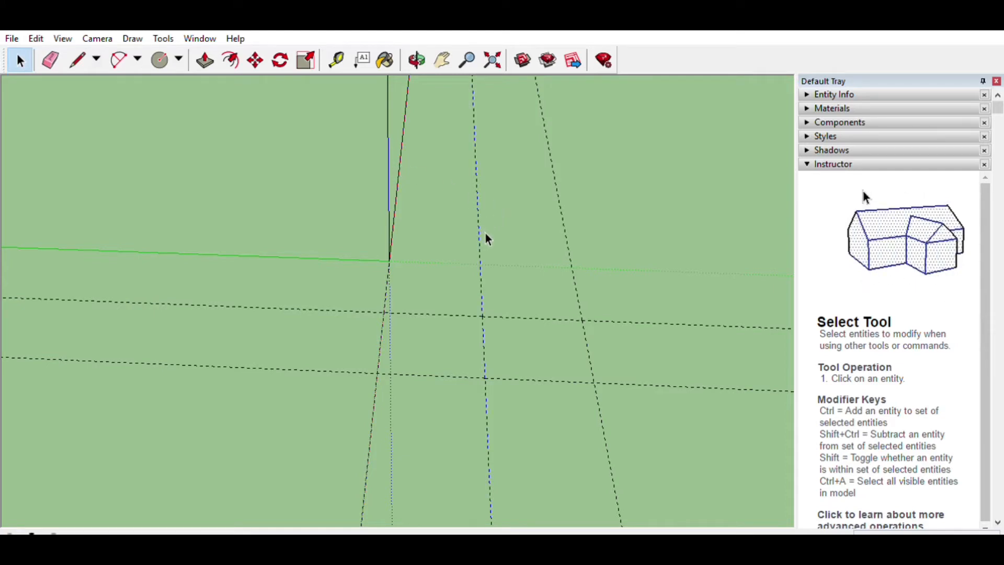
{"action": "left_click", "coordinate": [563, 208]}
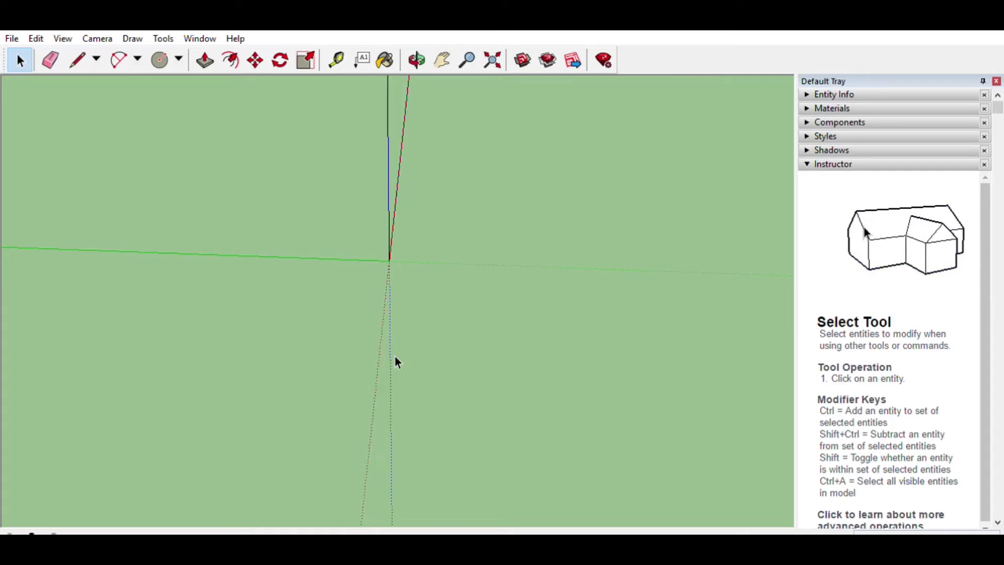
- Draw a long, narrow rectangle with its first corner at the origin, between the solid red and dotted green axes
{"action": "mouse_move", "coordinate": [404, 269]}
{"action": "middle_mouse_down"}
{"action": "mouse_move", "coordinate": [466, 271]}
{"action": "mouse_move", "coordinate": [446, 285]}
{"action": "mouse_move", "coordinate": [403, 269]}
{"action": "middle_mouse_up"}
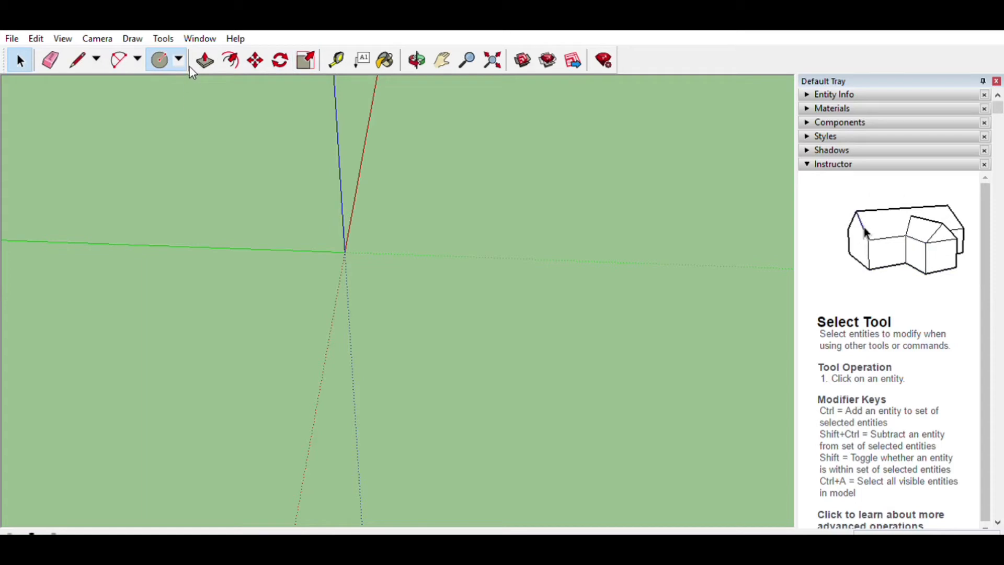
{"action": "key", "text": "r"}
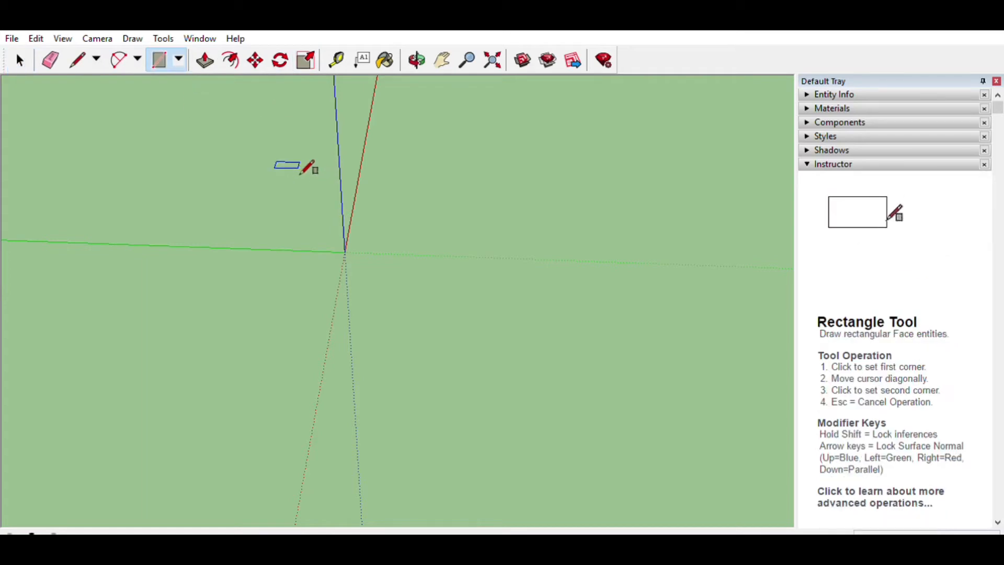
{"action": "left_click", "coordinate": [345, 252]}
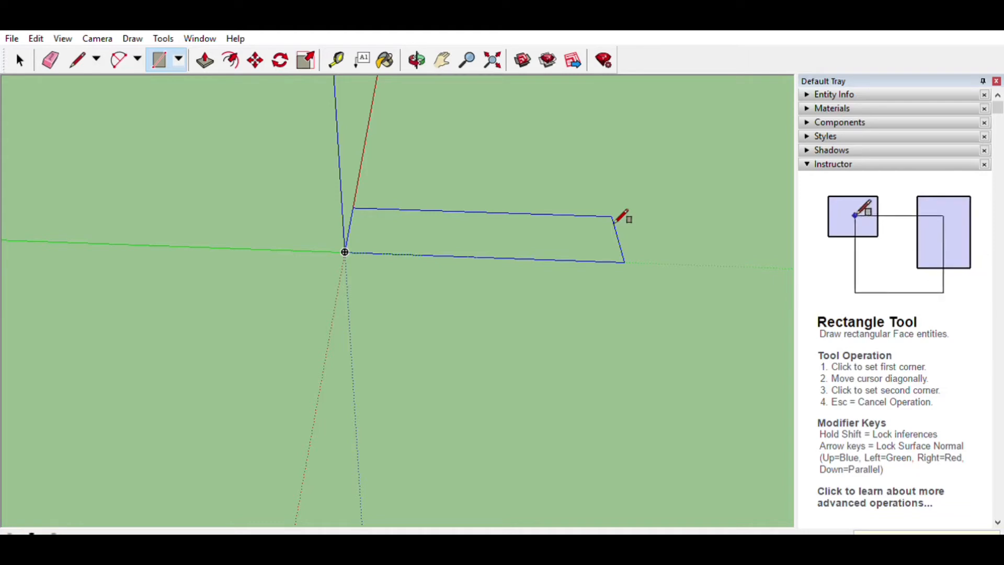
{"action": "left_click", "coordinate": [616, 221]}
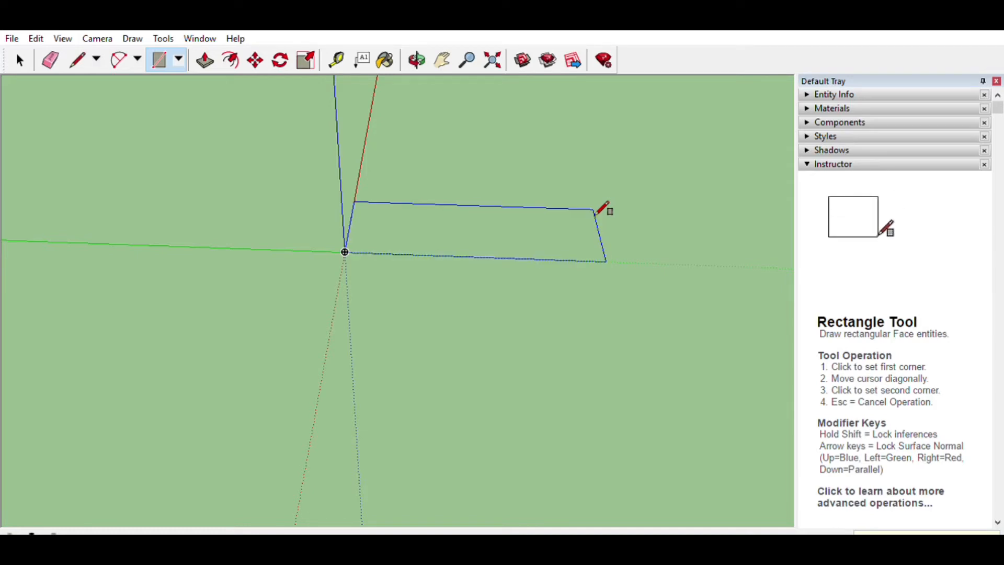
{"action": "key", "text": "Return"}
{"action": "scroll", "coordinate": [596, 212], "scroll_direction": "down", "scroll_amount": 4}
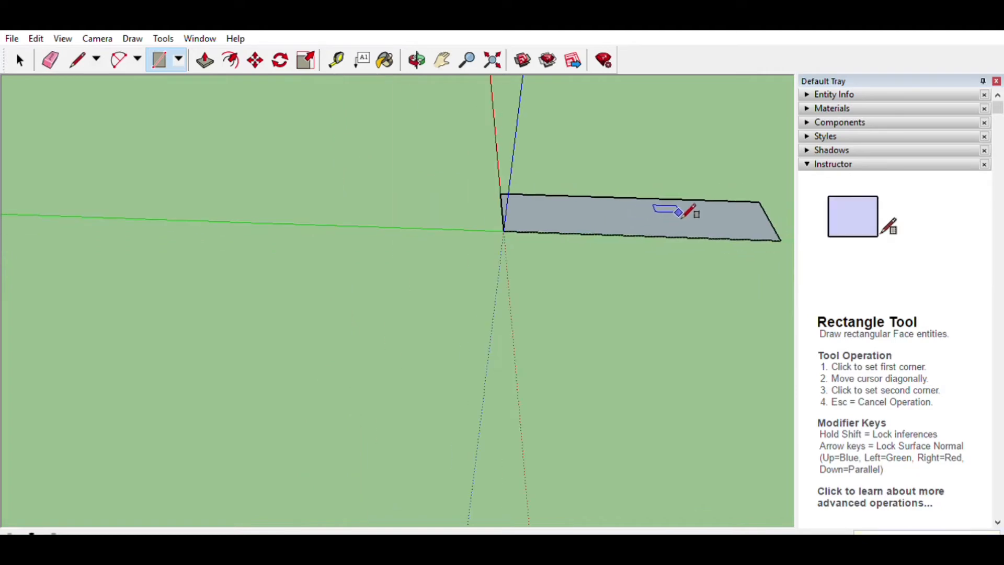
{"action": "scroll", "coordinate": [683, 209], "scroll_direction": "up", "scroll_amount": 4}
{"action": "scroll", "coordinate": [732, 228], "scroll_direction": "down", "scroll_amount": 4}
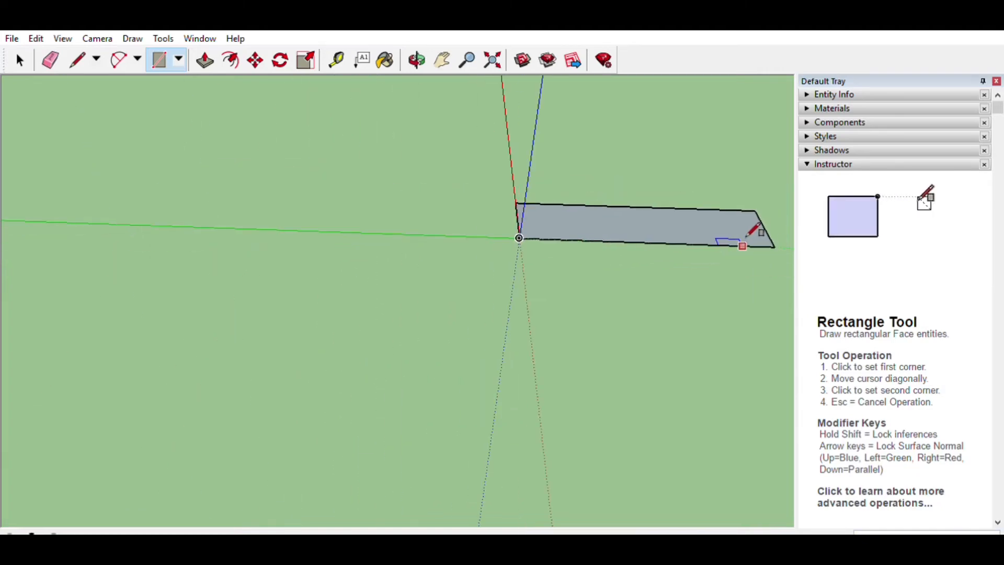
{"action": "scroll", "coordinate": [776, 235], "scroll_direction": "up", "scroll_amount": 2}
{"action": "scroll", "coordinate": [780, 232], "scroll_direction": "up", "scroll_amount": 2}
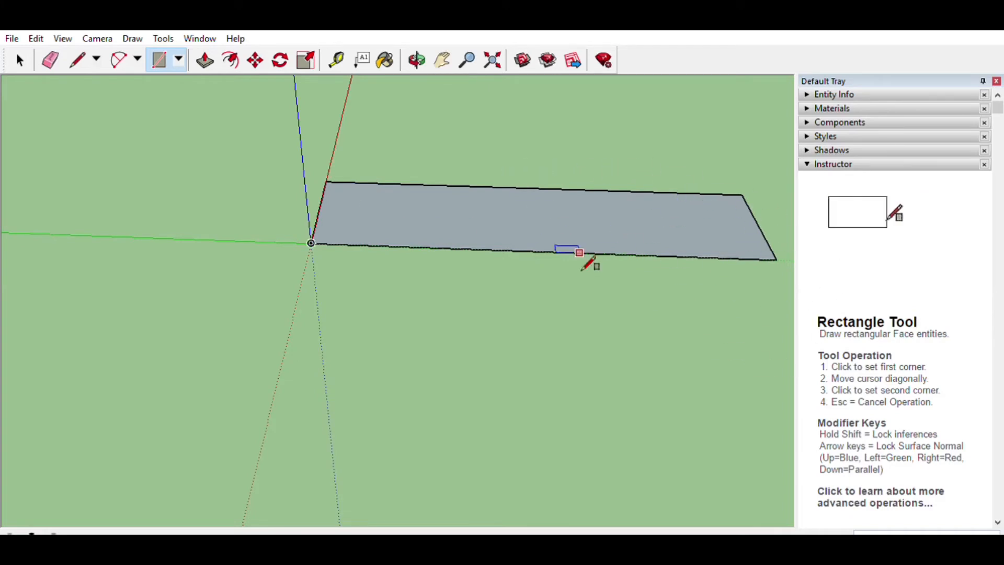
{"action": "scroll", "coordinate": [595, 207], "scroll_direction": "up", "scroll_amount": 3}
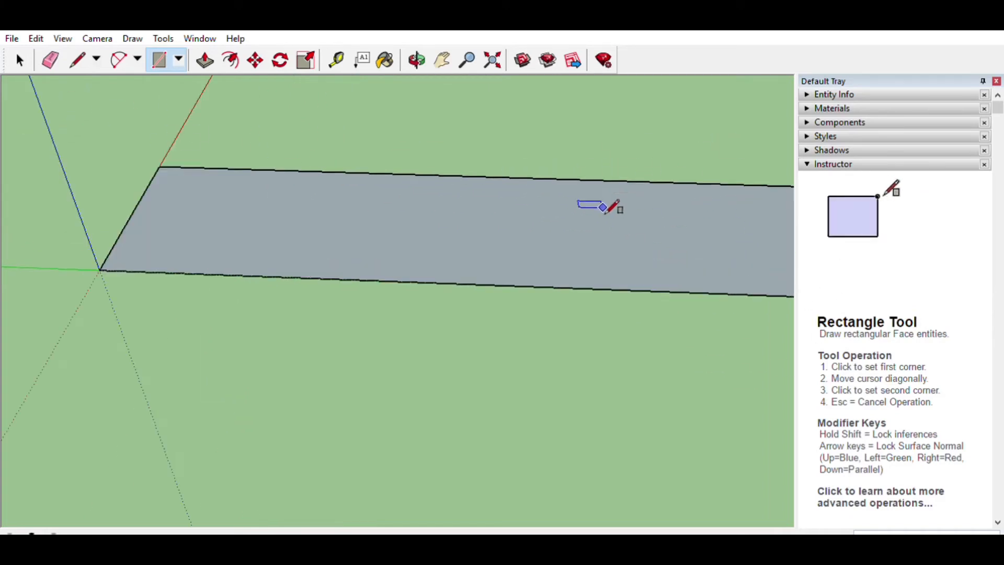
{"action": "scroll", "coordinate": [597, 201], "scroll_direction": "down", "scroll_amount": 4}
{"action": "scroll", "coordinate": [594, 195], "scroll_direction": "up", "scroll_amount": 3}
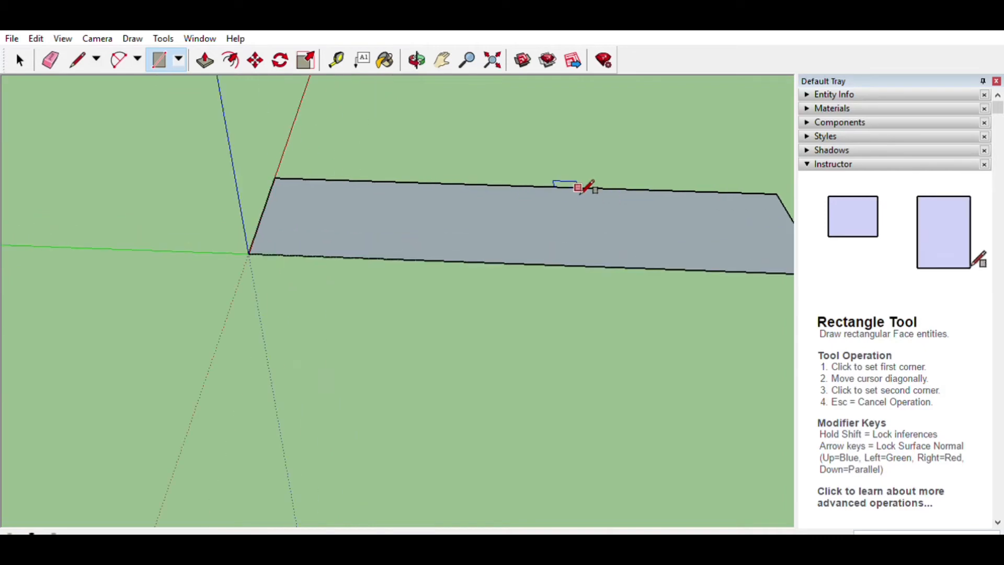
{"action": "scroll", "coordinate": [588, 187], "scroll_direction": "down", "scroll_amount": 3}
{"action": "scroll", "coordinate": [588, 210], "scroll_direction": "up", "scroll_amount": 3}
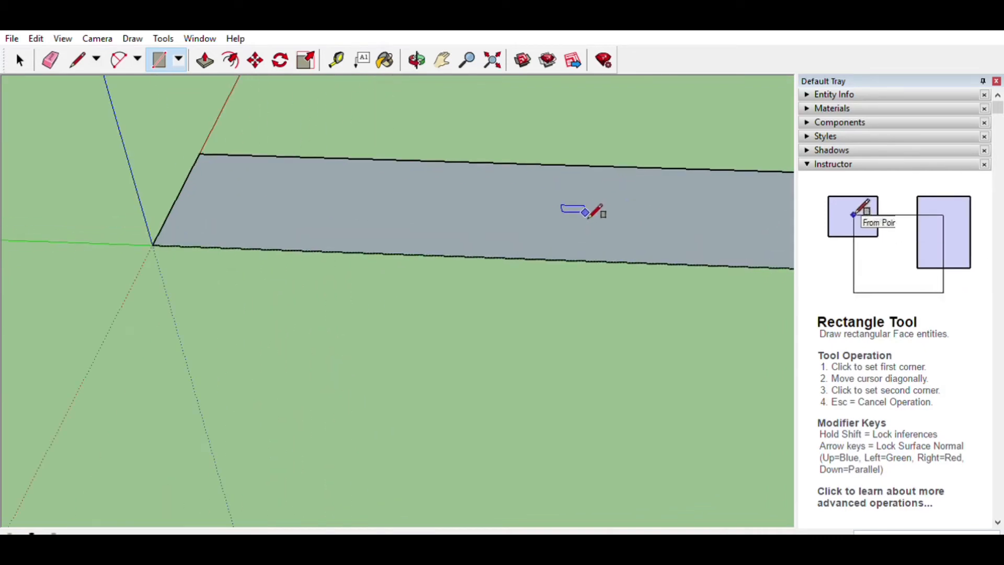
{"action": "scroll", "coordinate": [587, 209], "scroll_direction": "down", "scroll_amount": 2}
{"action": "scroll", "coordinate": [596, 207], "scroll_direction": "up", "scroll_amount": 3}
{"action": "scroll", "coordinate": [588, 204], "scroll_direction": "down", "scroll_amount": 3}
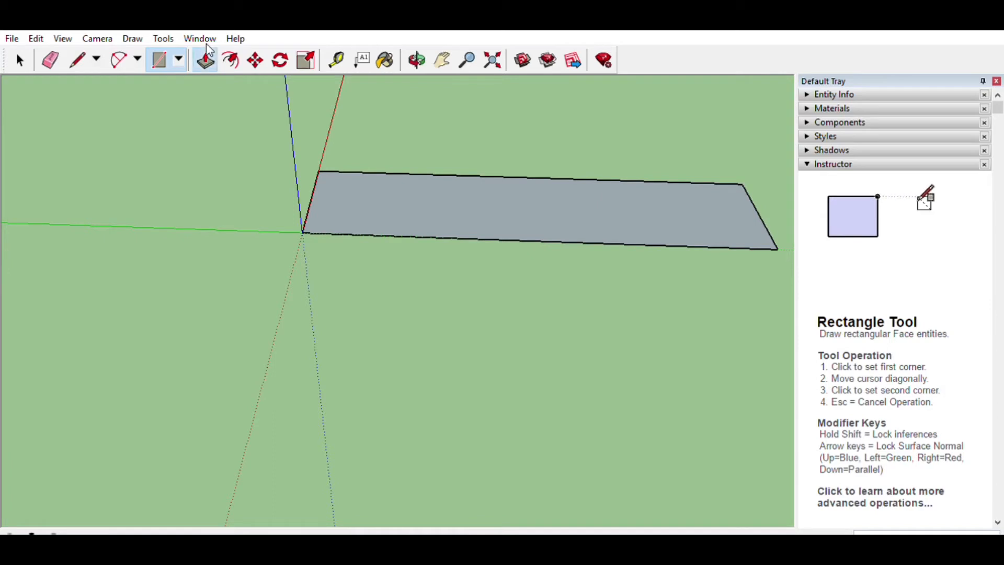
- Push/Pull the long rectangle upward into a tall solid box
{"action": "left_click", "coordinate": [205, 59]}
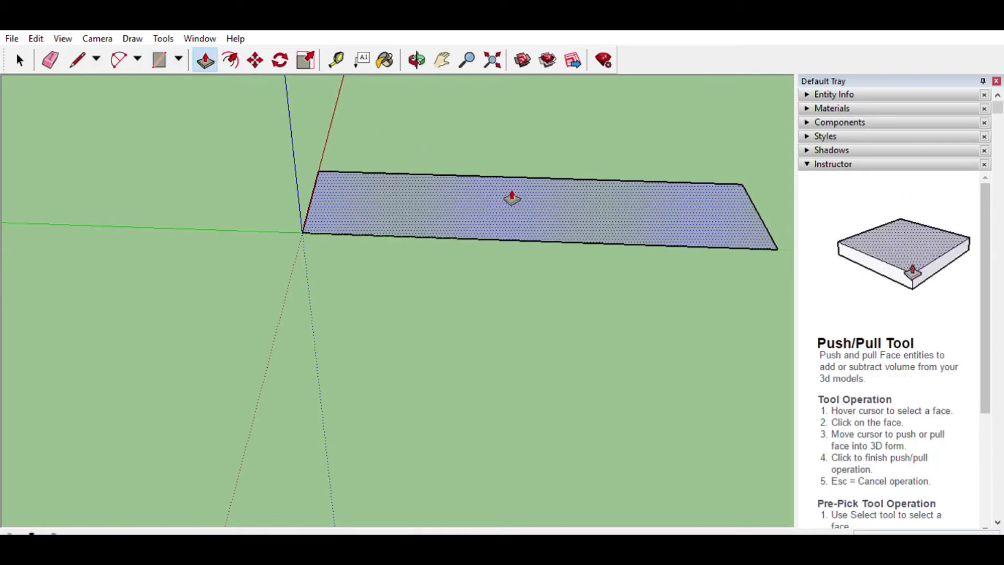
{"action": "left_click", "coordinate": [539, 196]}
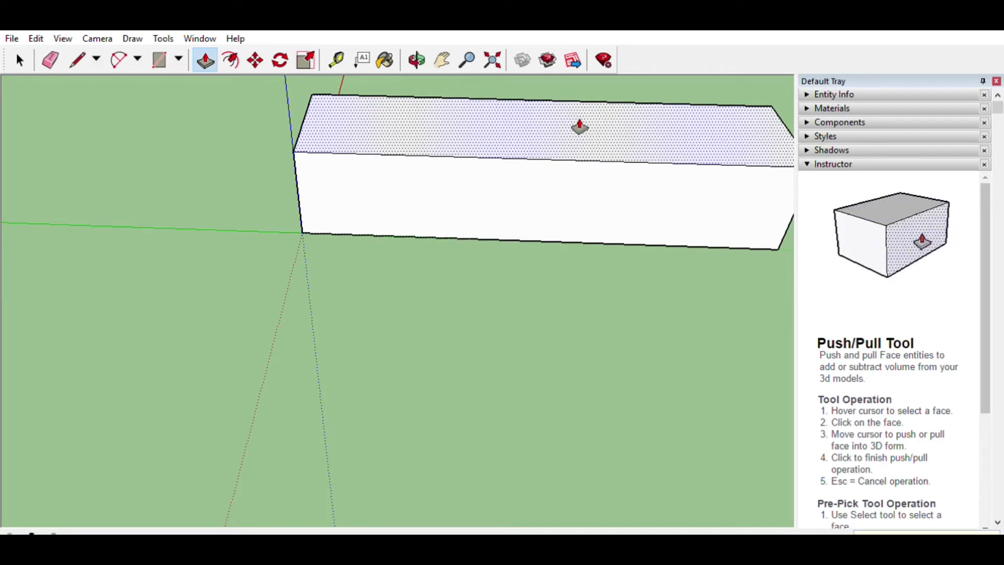
{"action": "key", "text": "Return"}
- Examine the extruded box from farther away and from a rotated angle that shows its long side and end faces
{"action": "scroll", "coordinate": [580, 126], "scroll_direction": "down", "scroll_amount": 2}
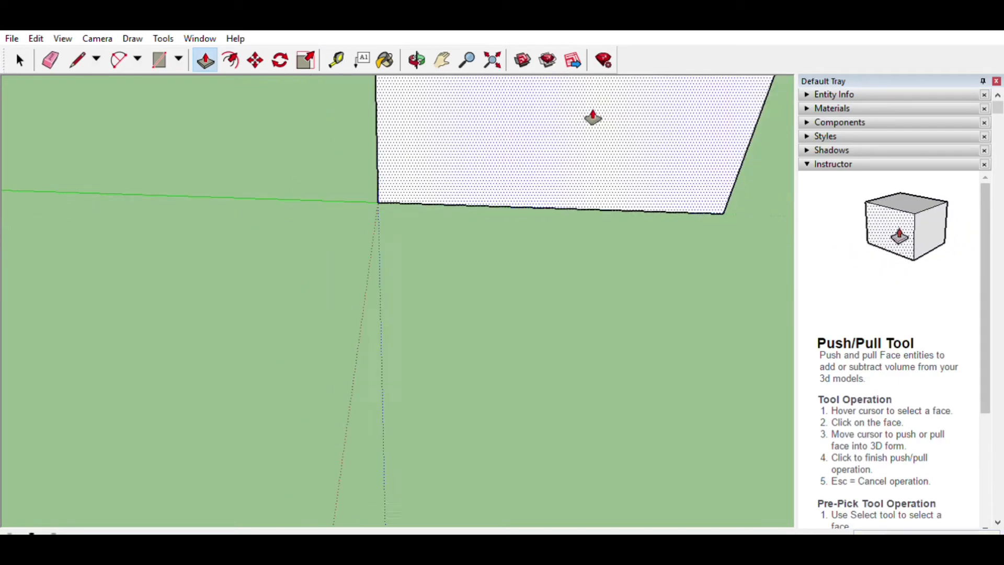
{"action": "scroll", "coordinate": [630, 78], "scroll_direction": "up", "scroll_amount": 1}
{"action": "scroll", "coordinate": [605, 78], "scroll_direction": "down", "scroll_amount": 4}
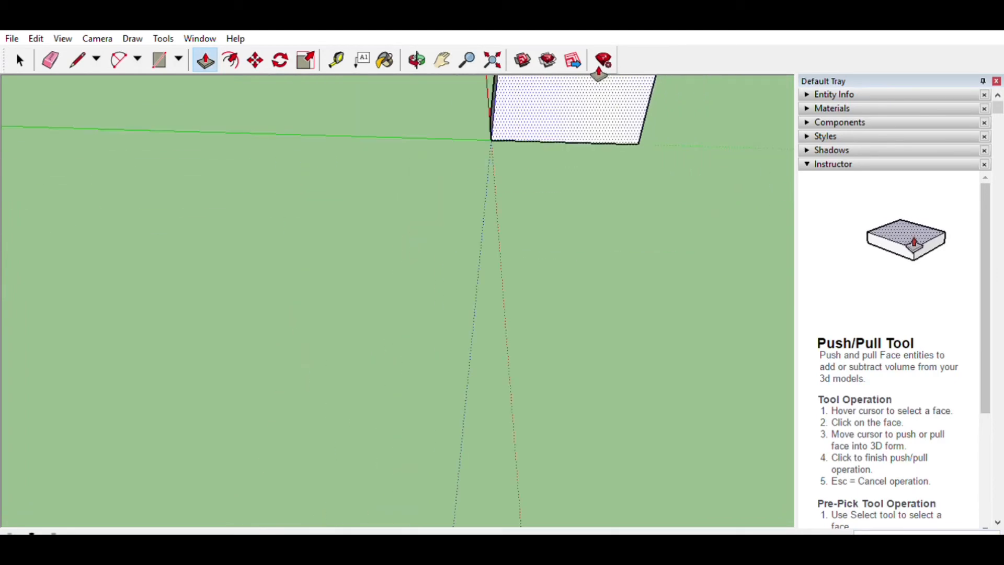
{"action": "key", "text": "o"}
{"action": "left_click_drag", "start_coordinate": [599, 95], "coordinate": [680, 97]}
{"action": "key", "text": "p"}
{"action": "scroll", "coordinate": [689, 92], "scroll_direction": "up", "scroll_amount": 3}
{"action": "middle_click_drag", "start_coordinate": [633, 150], "coordinate": [648, 175]}
{"action": "scroll", "coordinate": [649, 157], "scroll_direction": "down", "scroll_amount": 3}
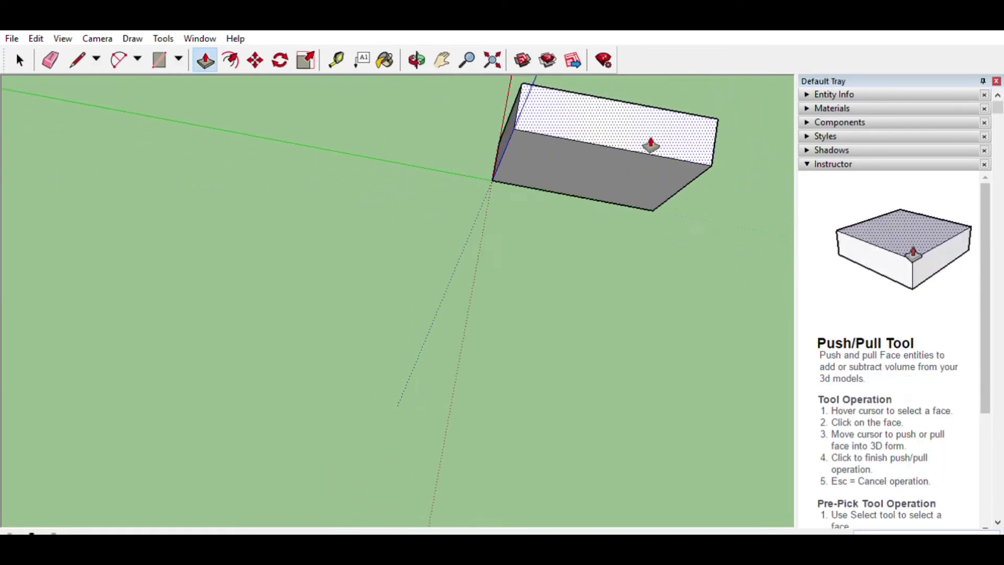
{"action": "scroll", "coordinate": [644, 144], "scroll_direction": "up", "scroll_amount": 3}
{"action": "scroll", "coordinate": [643, 145], "scroll_direction": "down", "scroll_amount": 4}
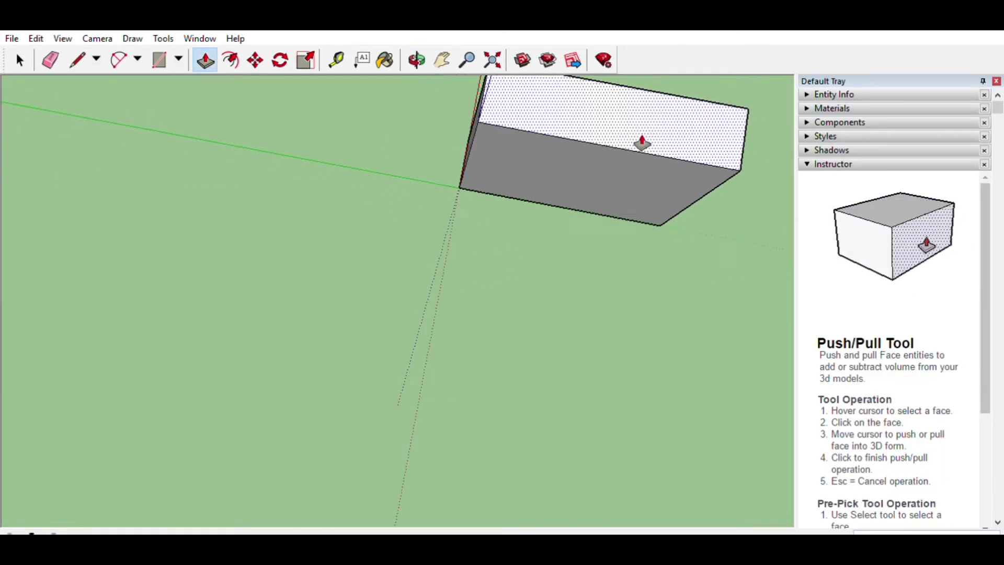
{"action": "scroll", "coordinate": [642, 145], "scroll_direction": "up", "scroll_amount": 2}
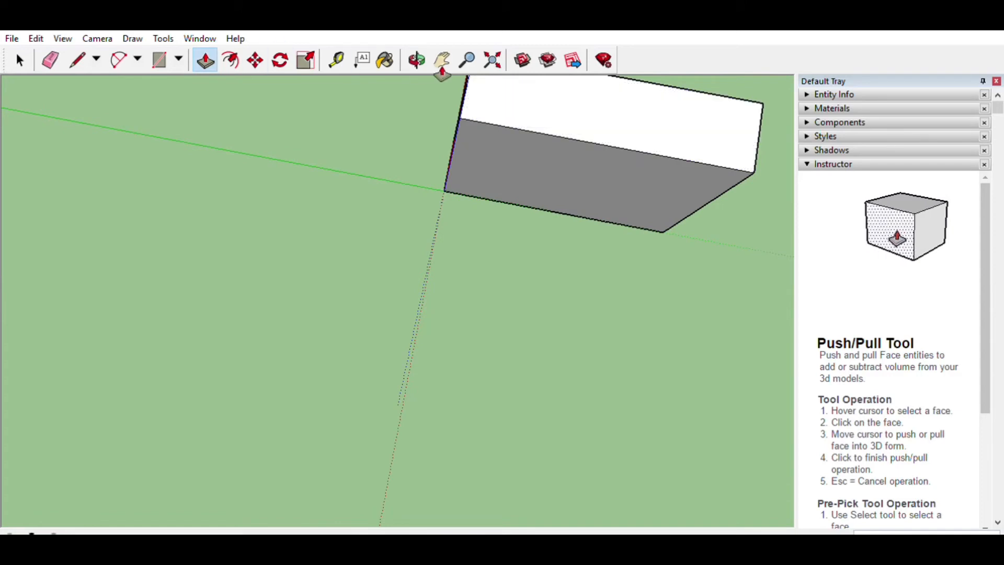
{"action": "left_click", "coordinate": [336, 60]}
{"action": "left_click", "coordinate": [465, 95]}
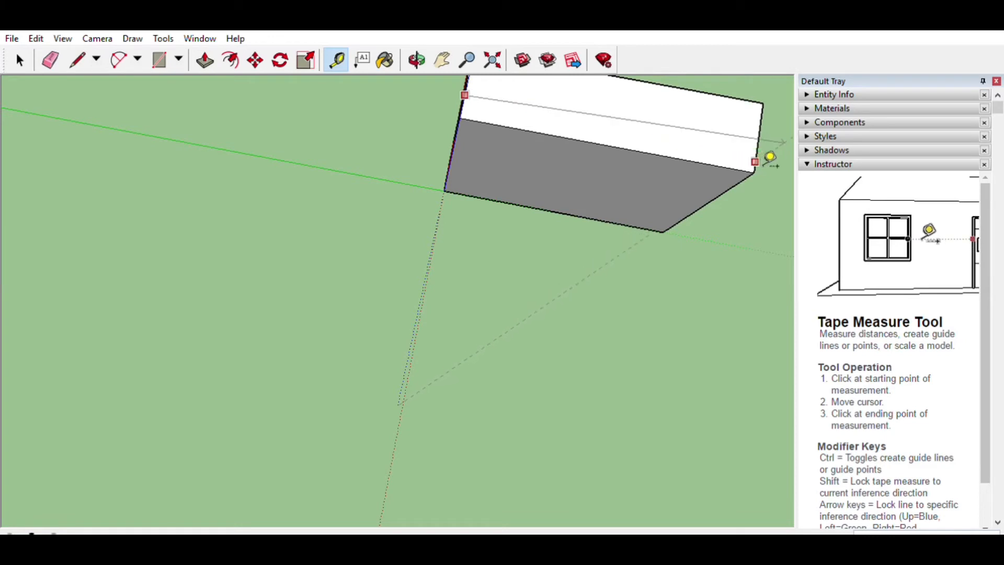
{"action": "scroll", "coordinate": [511, 111], "scroll_direction": "up", "scroll_amount": 2}
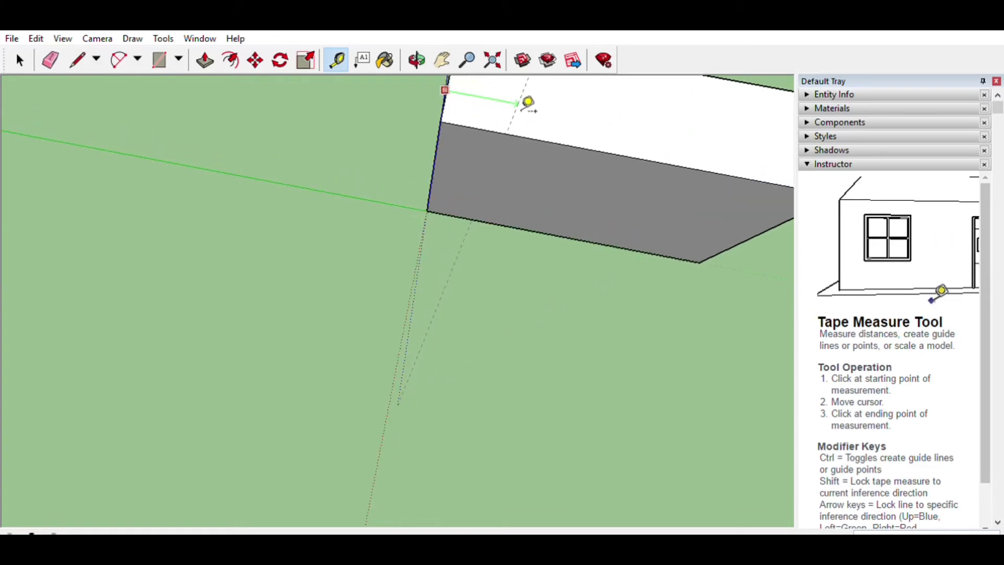
{"action": "scroll", "coordinate": [517, 109], "scroll_direction": "down", "scroll_amount": 2}
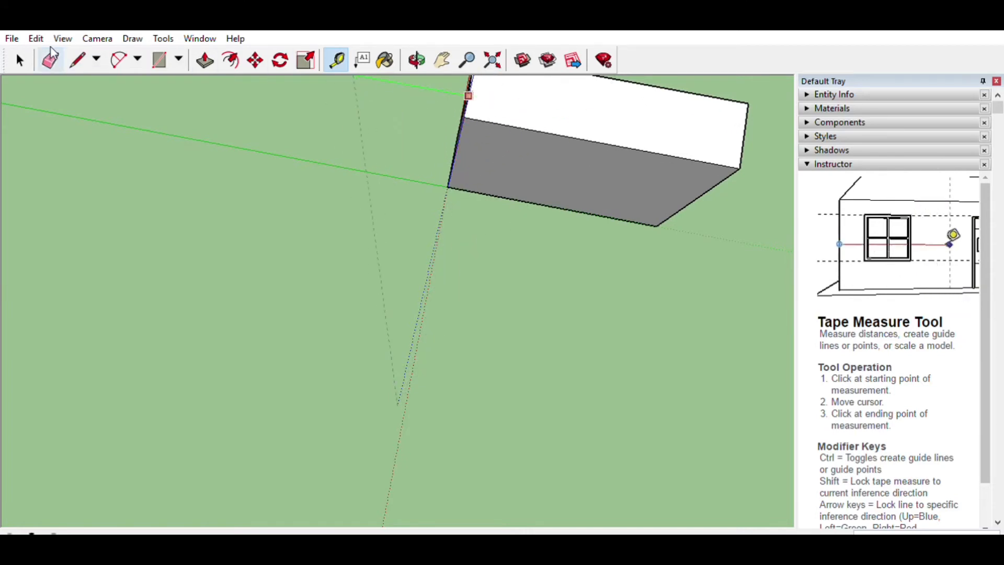
{"action": "left_click", "coordinate": [18, 50]}
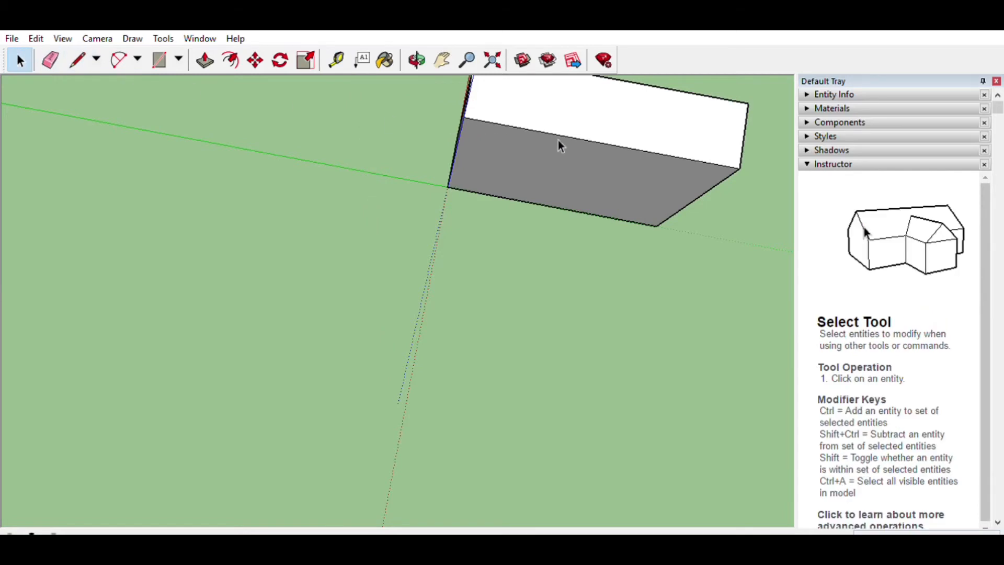
- Examine the box from several sides, finishing with a close view of its narrow top face from the opposite side
{"action": "scroll", "coordinate": [653, 159], "scroll_direction": "up", "scroll_amount": 5}
{"action": "scroll", "coordinate": [660, 152], "scroll_direction": "down", "scroll_amount": 4}
{"action": "scroll", "coordinate": [661, 151], "scroll_direction": "down", "scroll_amount": 1}
{"action": "middle_click_drag", "start_coordinate": [628, 175], "coordinate": [636, 290]}
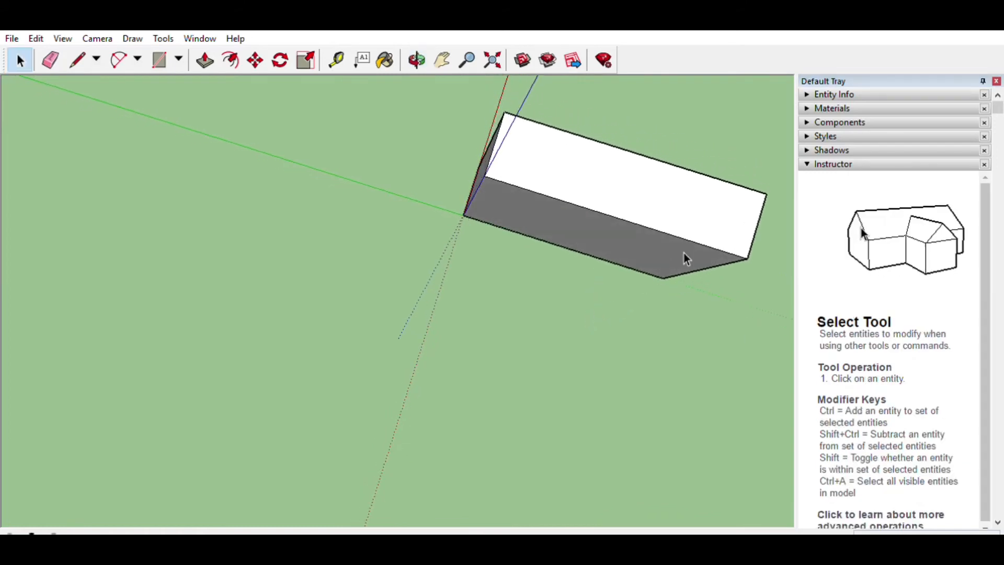
{"action": "middle_click_drag", "start_coordinate": [688, 257], "coordinate": [738, 169]}
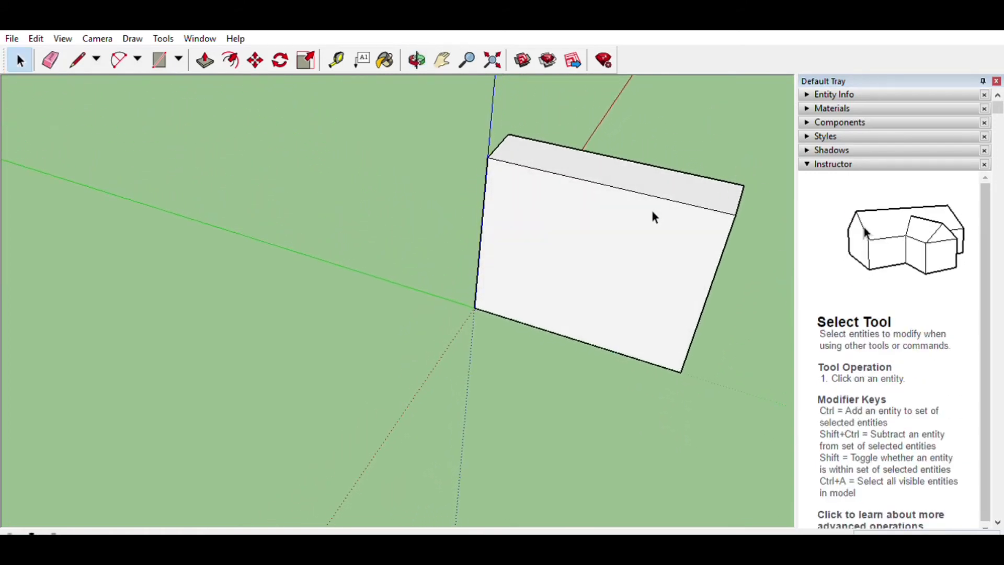
{"action": "middle_click_drag", "start_coordinate": [657, 213], "coordinate": [680, 338]}
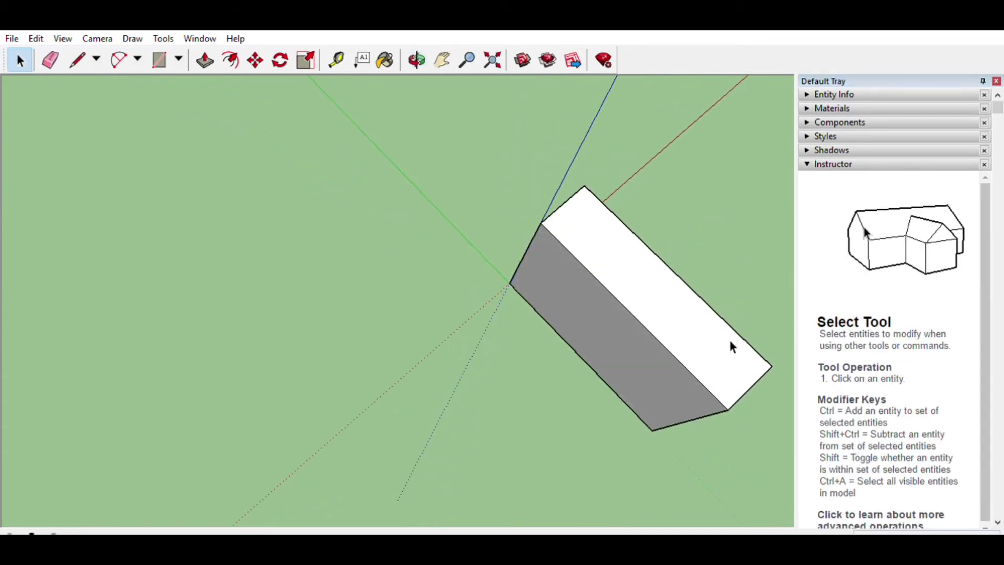
{"action": "scroll", "coordinate": [731, 346], "scroll_direction": "up", "scroll_amount": 3}
{"action": "scroll", "coordinate": [750, 358], "scroll_direction": "down", "scroll_amount": 4}
{"action": "scroll", "coordinate": [739, 346], "scroll_direction": "up", "scroll_amount": 3}
{"action": "scroll", "coordinate": [739, 342], "scroll_direction": "down", "scroll_amount": 2}
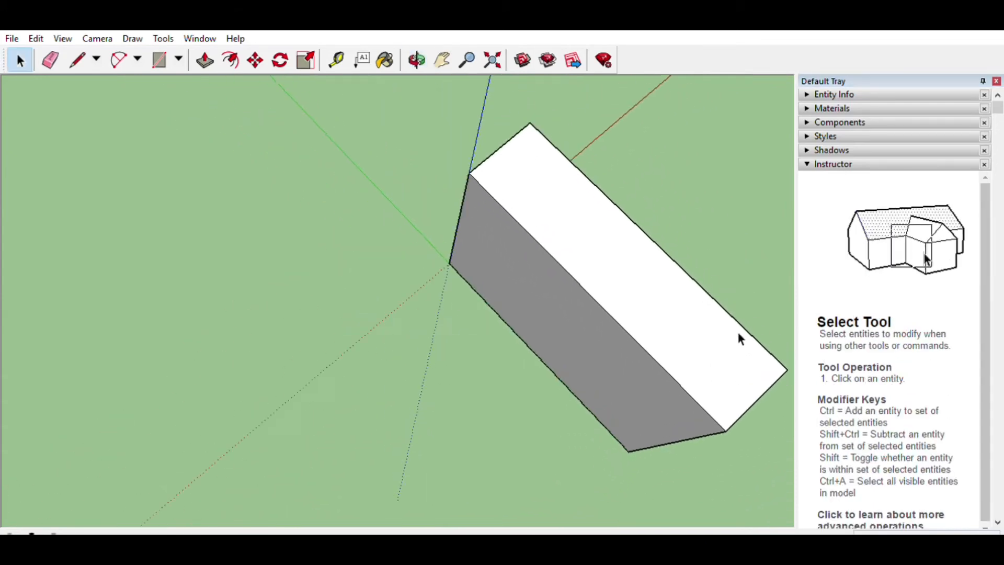
{"action": "scroll", "coordinate": [739, 335], "scroll_direction": "up", "scroll_amount": 3}
{"action": "scroll", "coordinate": [740, 336], "scroll_direction": "down", "scroll_amount": 3}
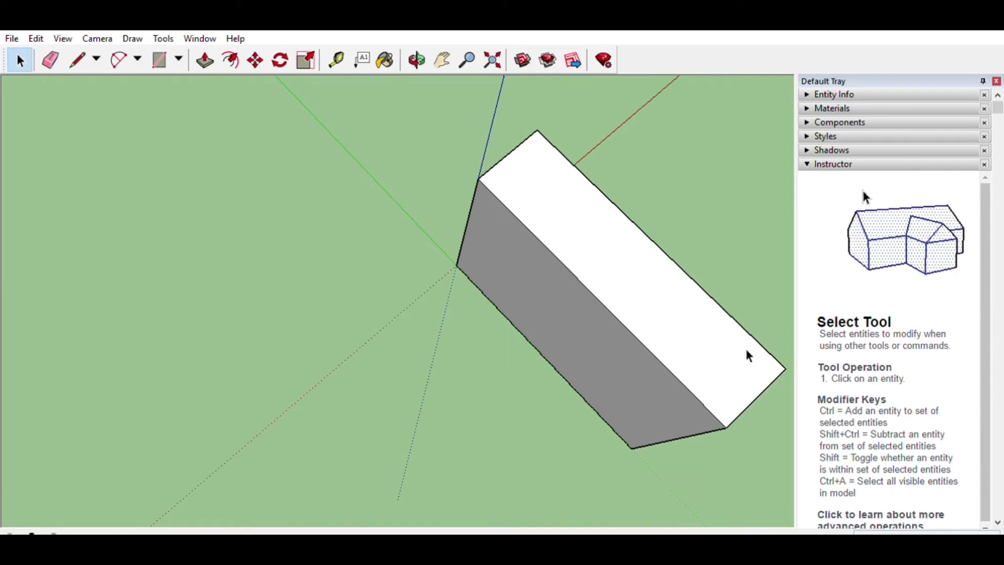
{"action": "middle_click_drag", "start_coordinate": [748, 352], "coordinate": [271, 206]}
{"action": "scroll", "coordinate": [316, 277], "scroll_direction": "down", "scroll_amount": 2}
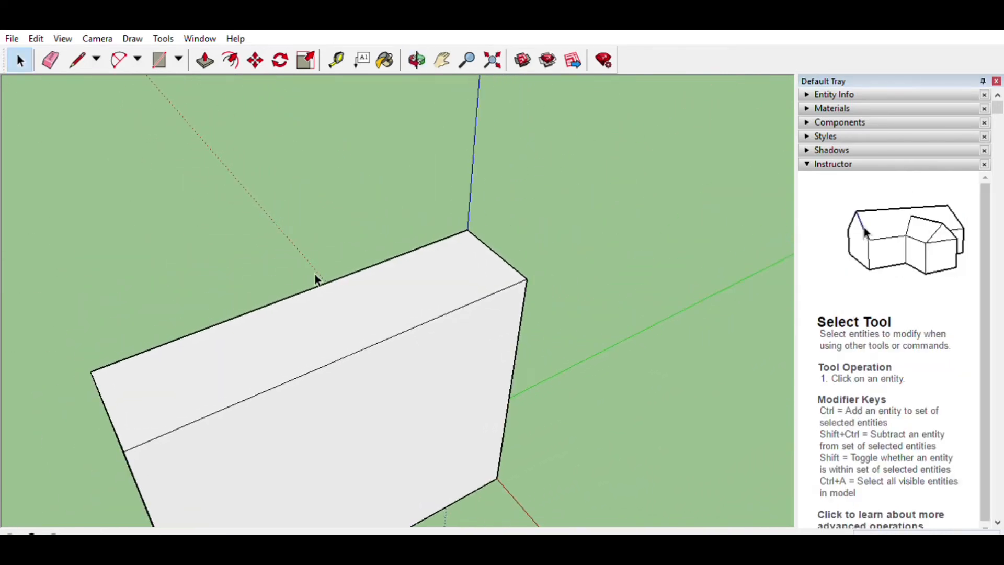
{"action": "scroll", "coordinate": [316, 276], "scroll_direction": "up", "scroll_amount": 2}
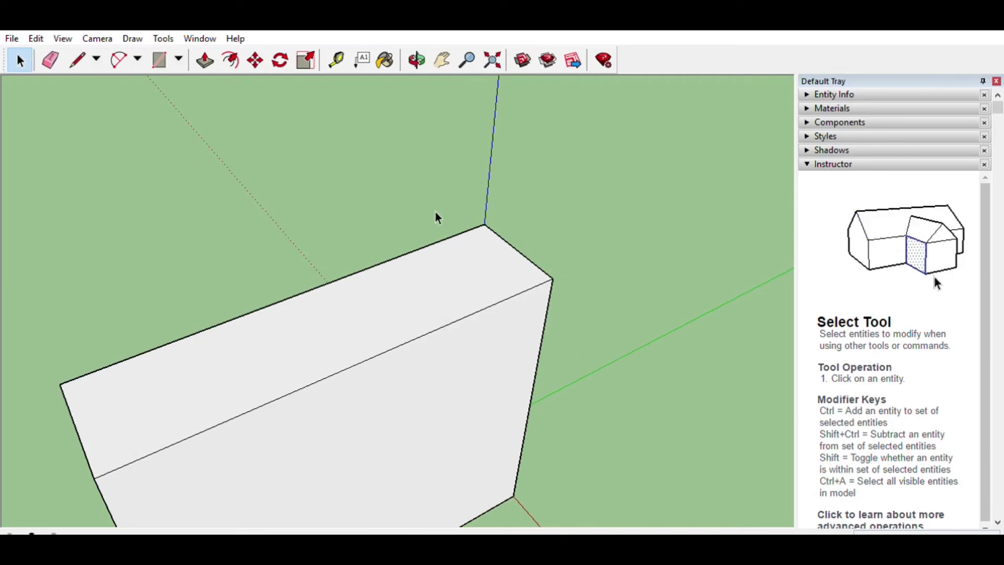
- Place a Tape Measure guide line across the top face, parallel to its short edge and a short distance inward from it
{"action": "left_click", "coordinate": [337, 49]}
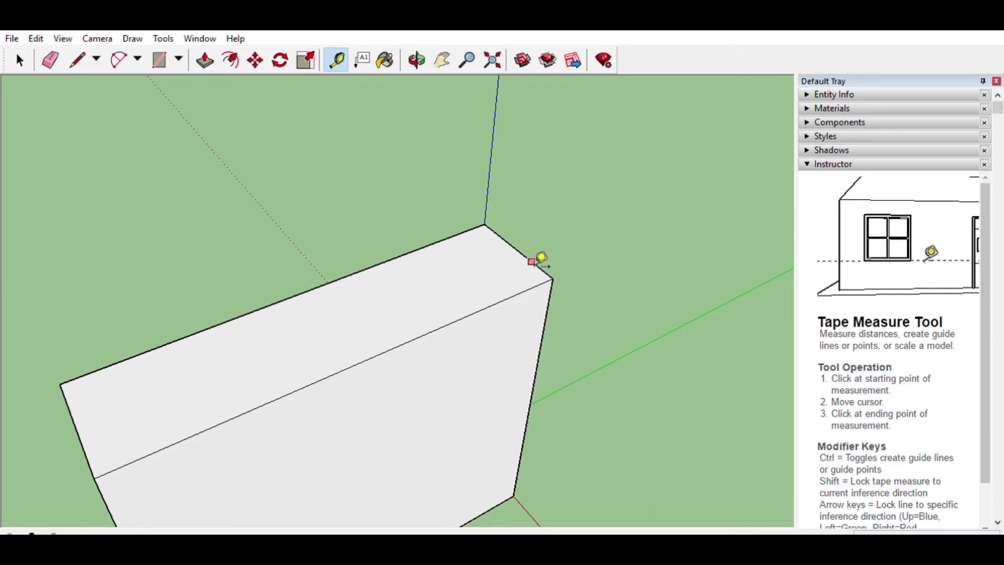
{"action": "left_click", "coordinate": [517, 249]}
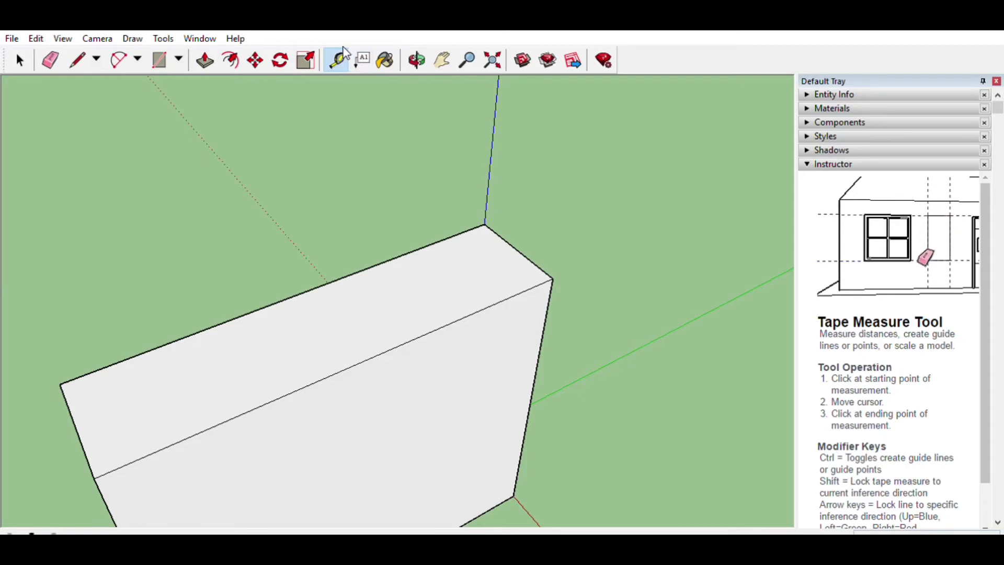
{"action": "left_click", "coordinate": [527, 248]}
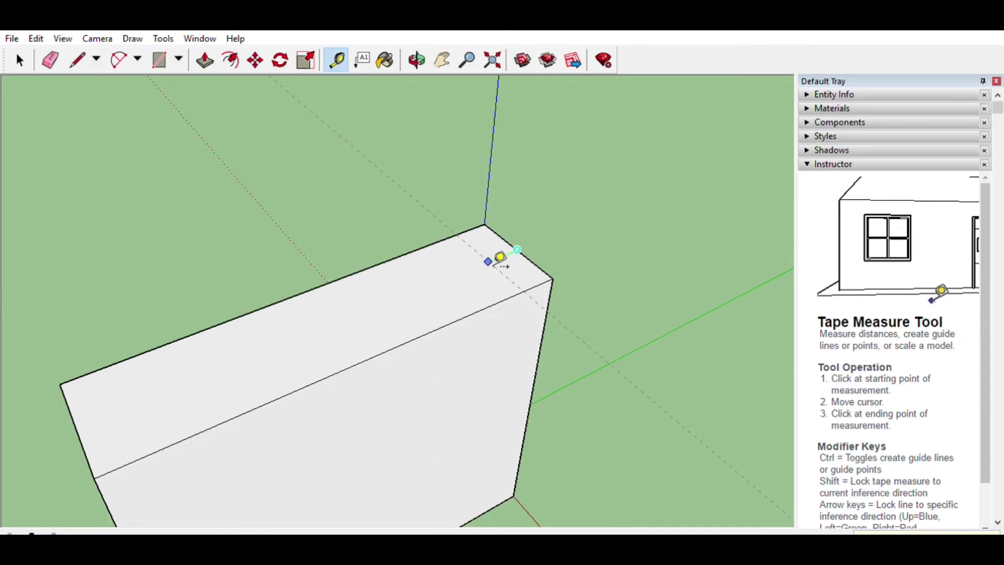
{"action": "left_click", "coordinate": [500, 257]}
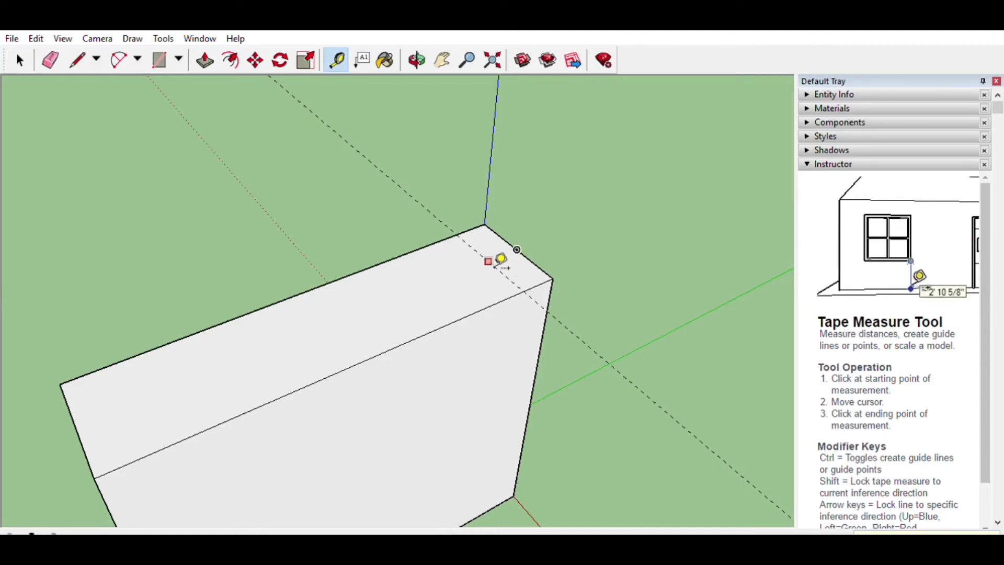
- Add a guide segment from that guide line along the middle of the top face, parallel to the long edges
{"action": "left_click", "coordinate": [500, 258]}
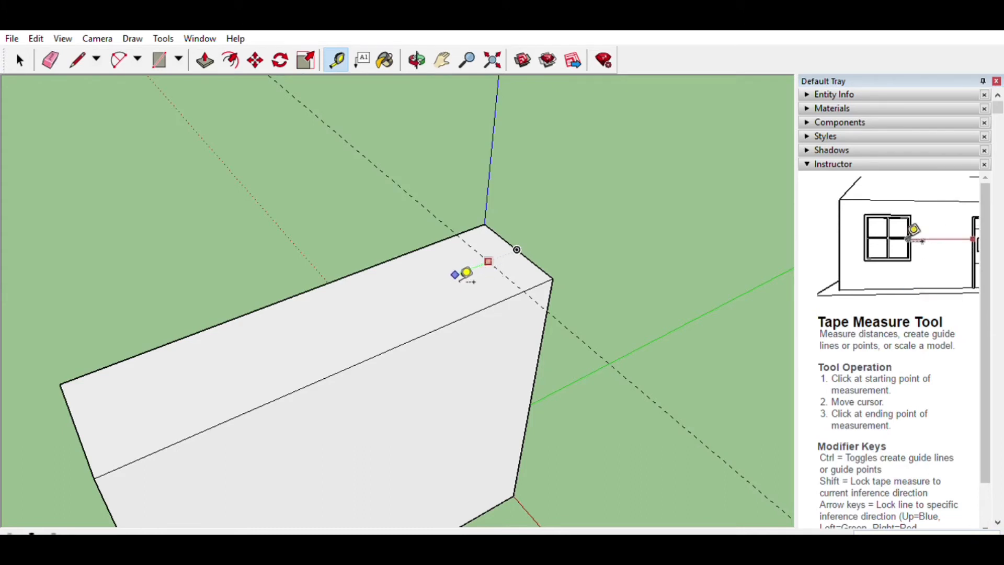
{"action": "left_click", "coordinate": [437, 282]}
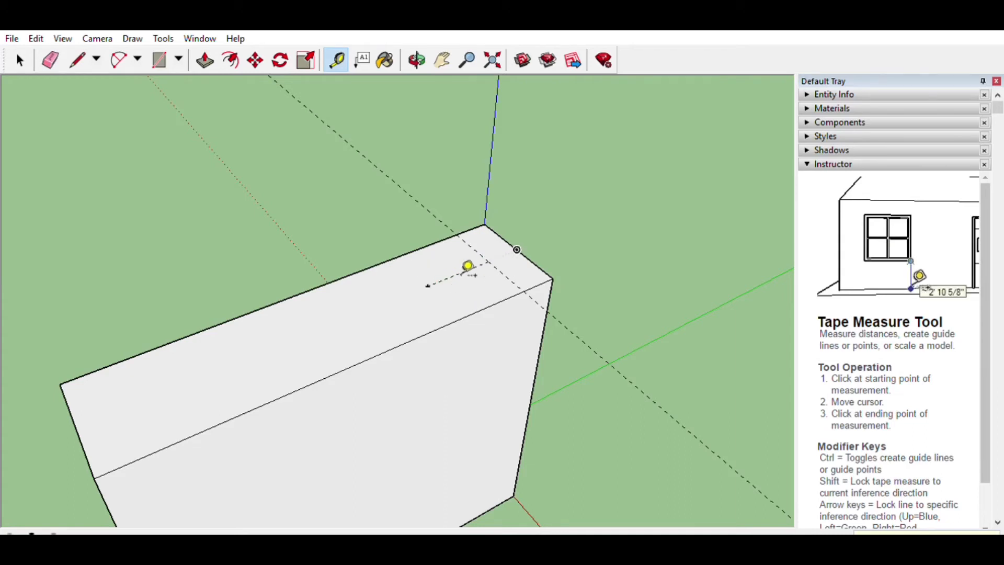
{"action": "left_click", "coordinate": [427, 286]}
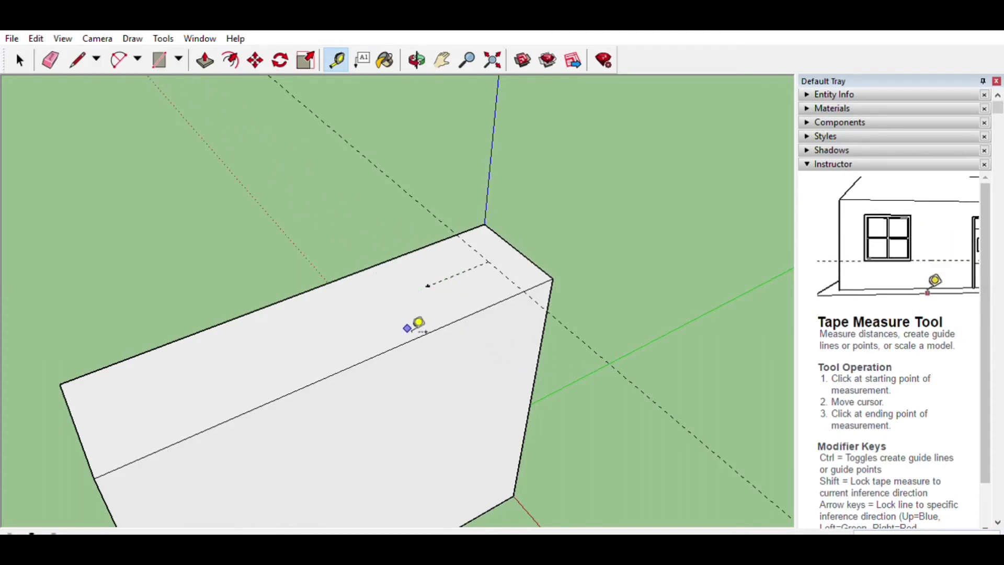
- Extend the guide segment along the top face's middle, placing crosswise guide lines through its three successive guide points
{"action": "left_click", "coordinate": [428, 286]}
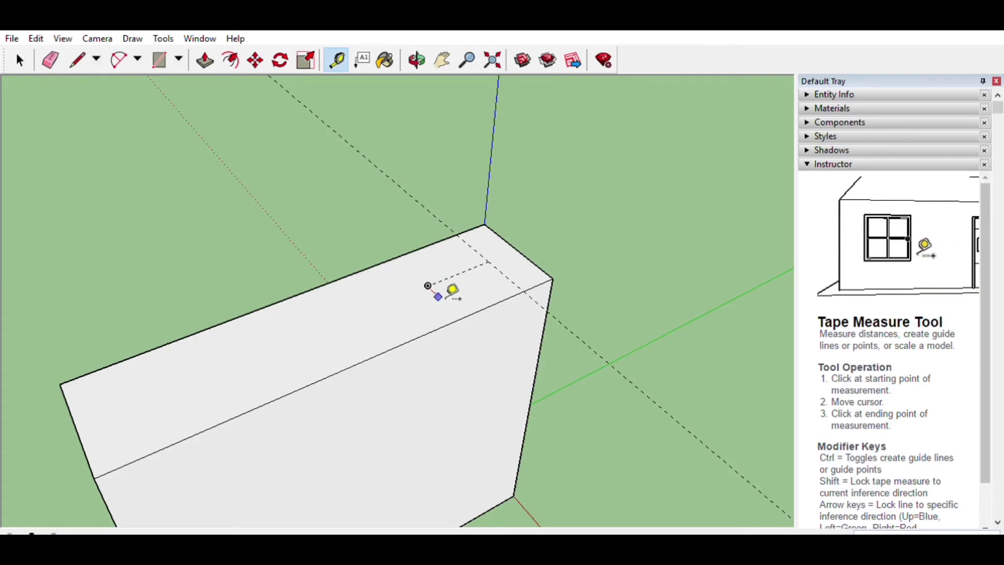
{"action": "left_click", "coordinate": [461, 319]}
{"action": "left_click", "coordinate": [396, 298]}
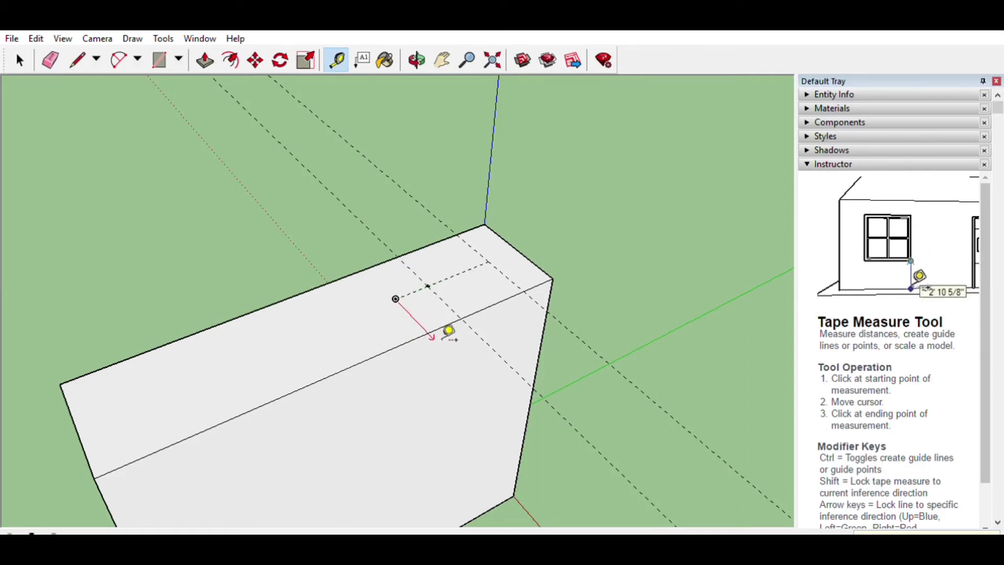
{"action": "left_click", "coordinate": [428, 332]}
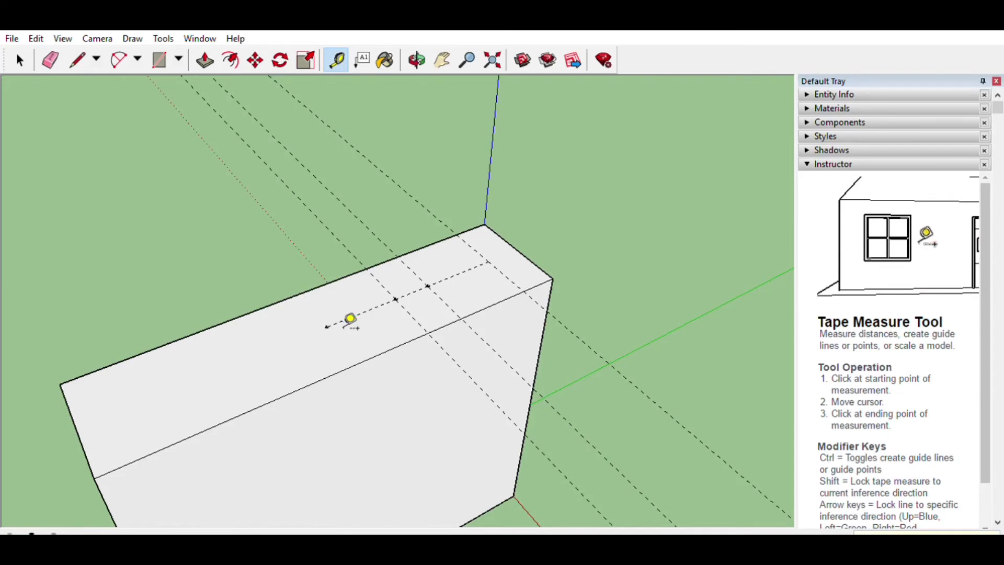
{"action": "left_click", "coordinate": [326, 327]}
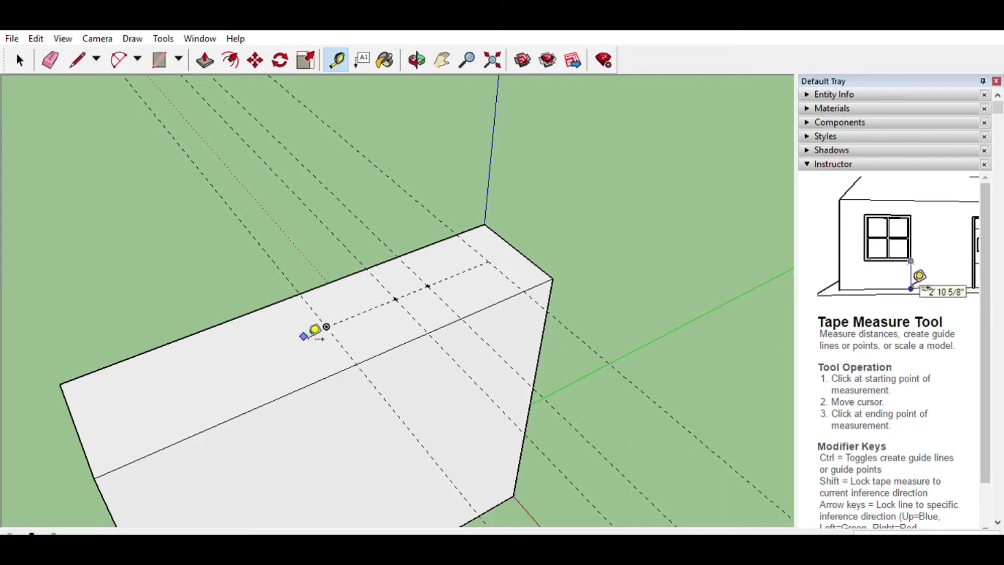
- Continue the Tape Measure guides along the top face's middle to the far short edge, with crosswise guide lines through the successive guide points
{"action": "left_click", "coordinate": [326, 326]}
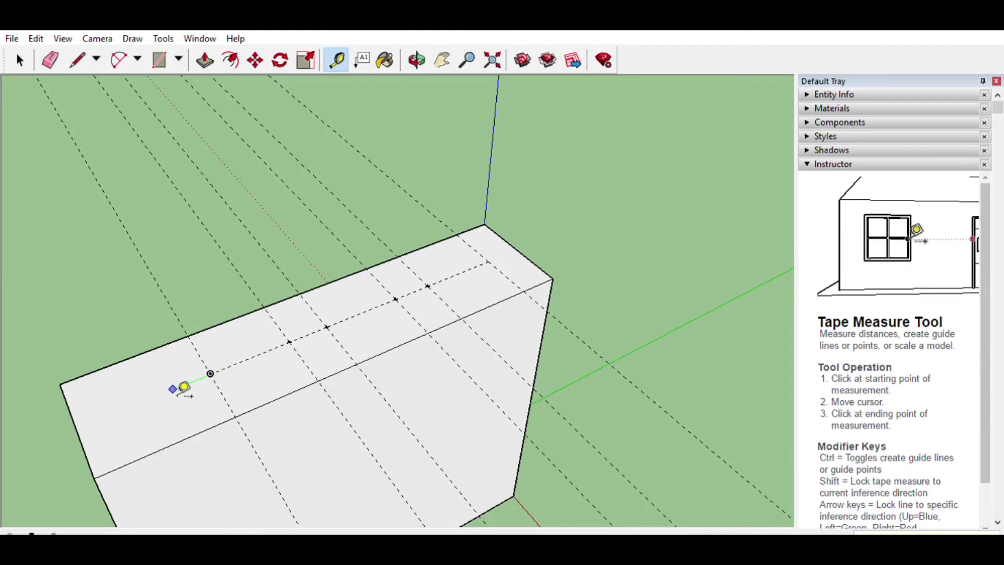
{"action": "left_click", "coordinate": [172, 390]}
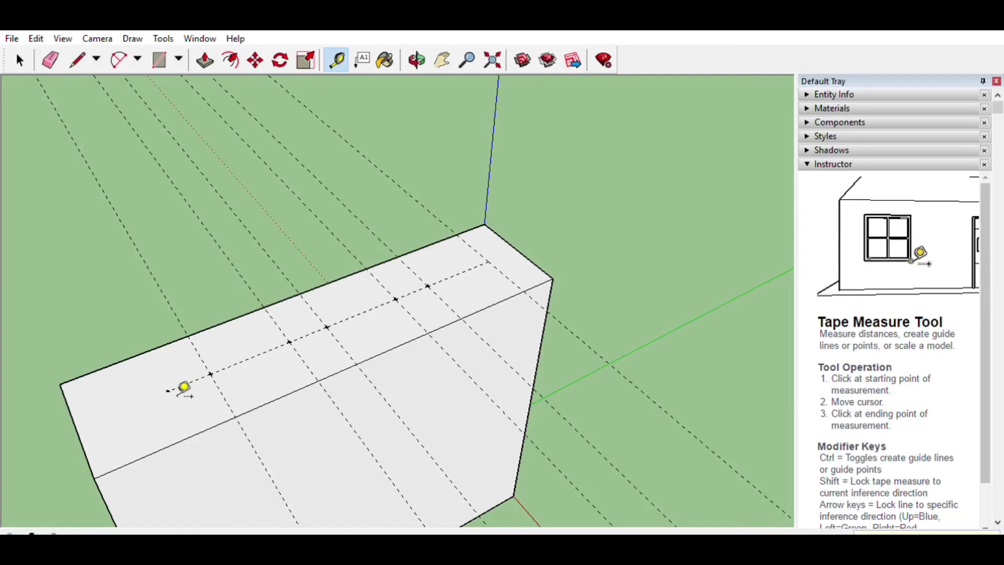
{"action": "left_click", "coordinate": [167, 392]}
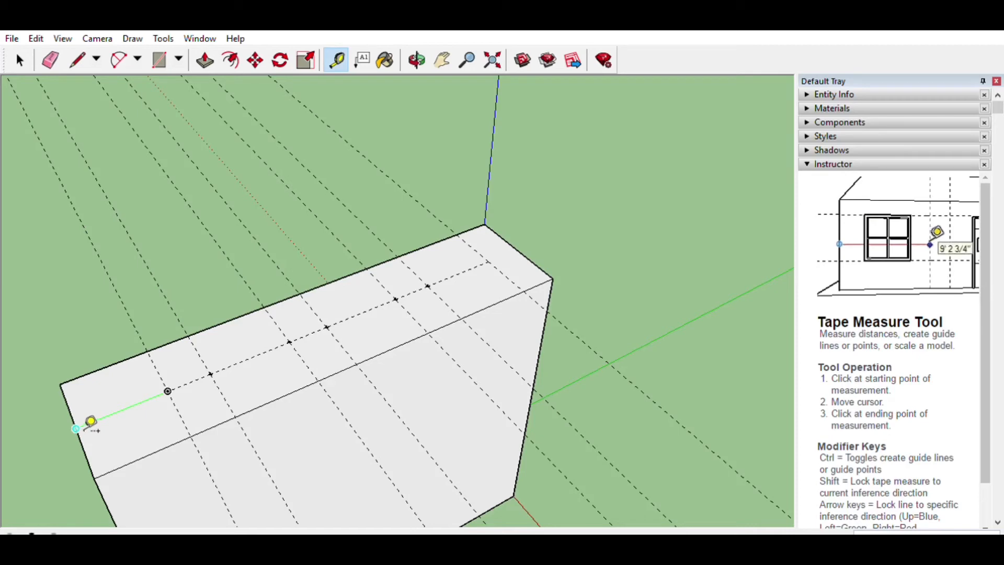
{"action": "middle_click_drag", "start_coordinate": [91, 422], "coordinate": [191, 354]}
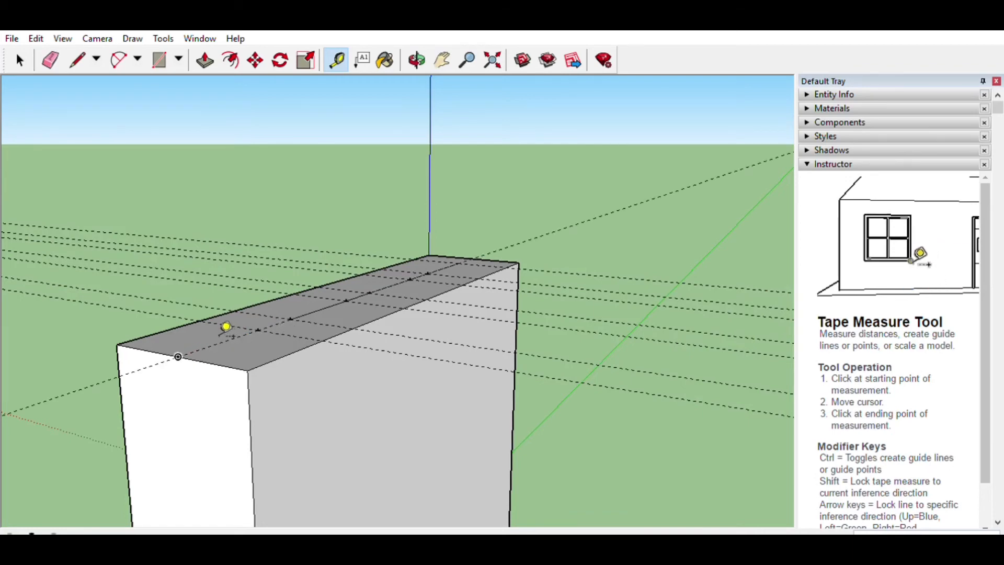
{"action": "middle_click_drag", "start_coordinate": [224, 328], "coordinate": [166, 384]}
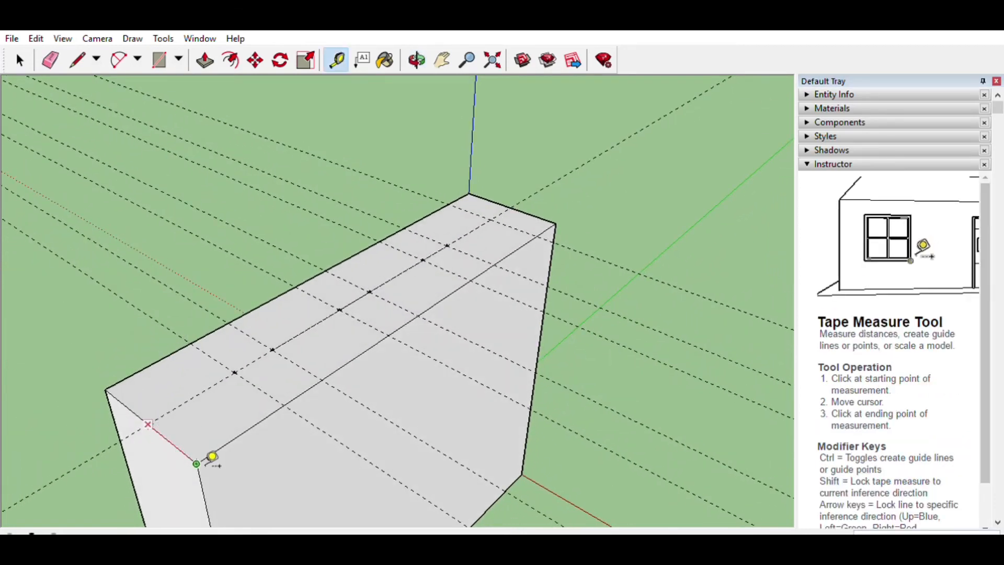
{"action": "middle_click_drag", "start_coordinate": [109, 404], "coordinate": [354, 358]}
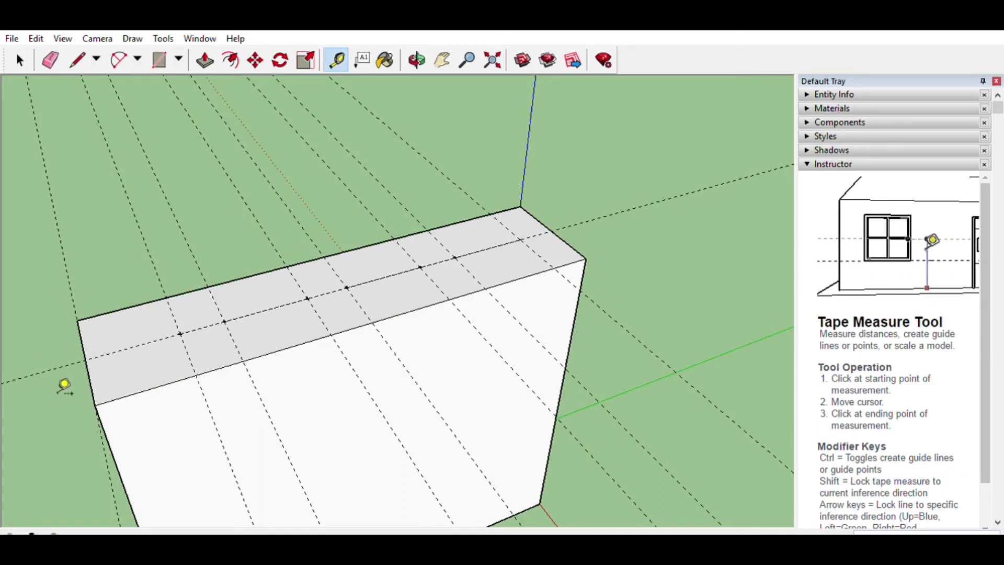
{"action": "middle_click_drag", "start_coordinate": [65, 386], "coordinate": [126, 313]}
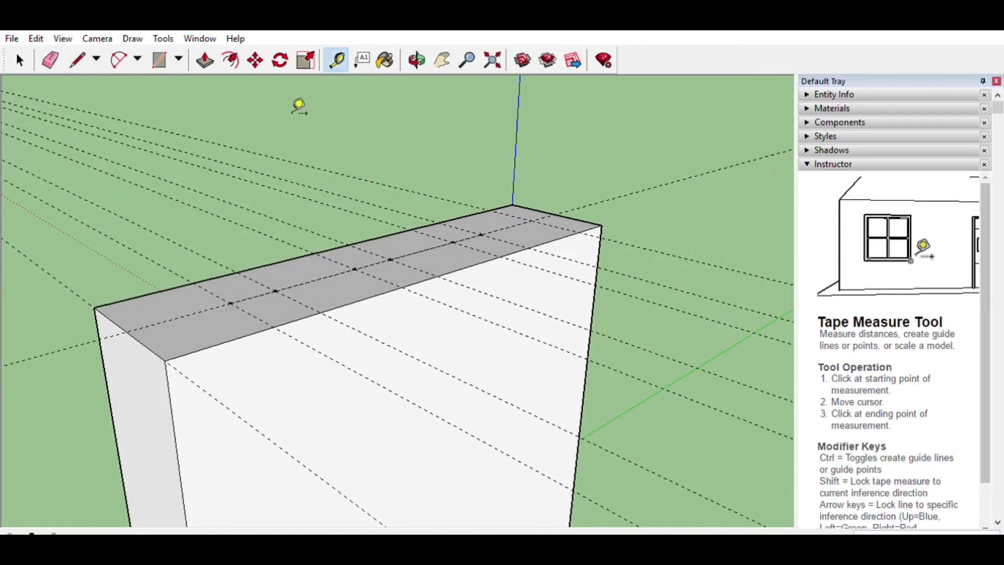
- Push/Pull the box's narrow end face outward a short distance, past the crosswise guide line at its edge
{"action": "left_click", "coordinate": [204, 60]}
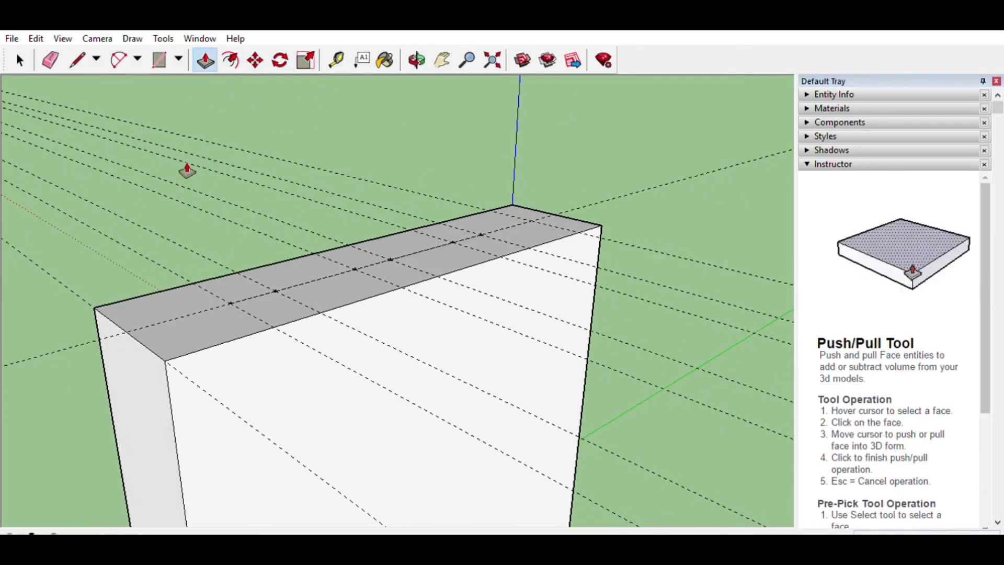
{"action": "left_click", "coordinate": [154, 377]}
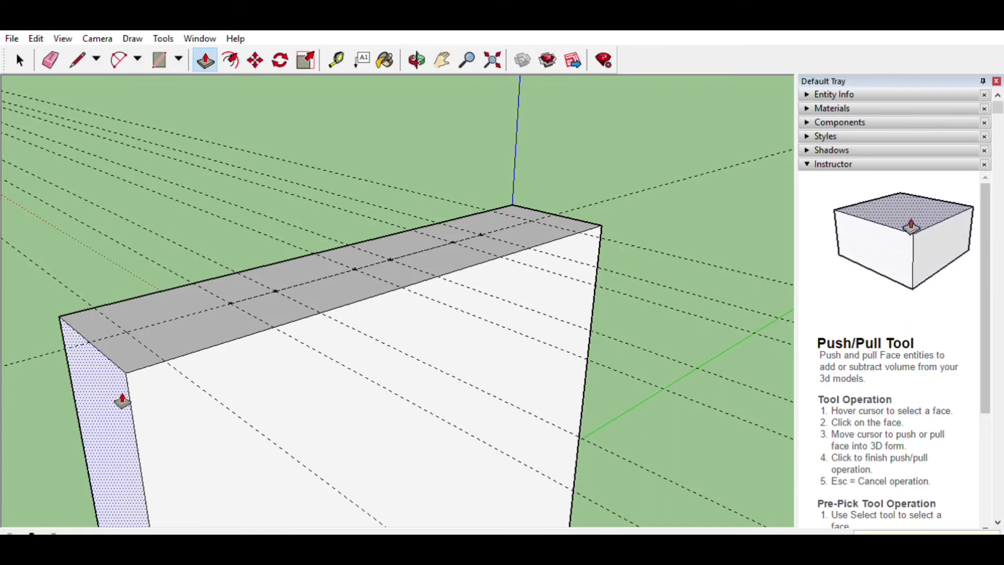
{"action": "key", "text": "o"}
{"action": "left_click_drag", "start_coordinate": [112, 291], "coordinate": [45, 478]}
{"action": "key", "text": "p"}
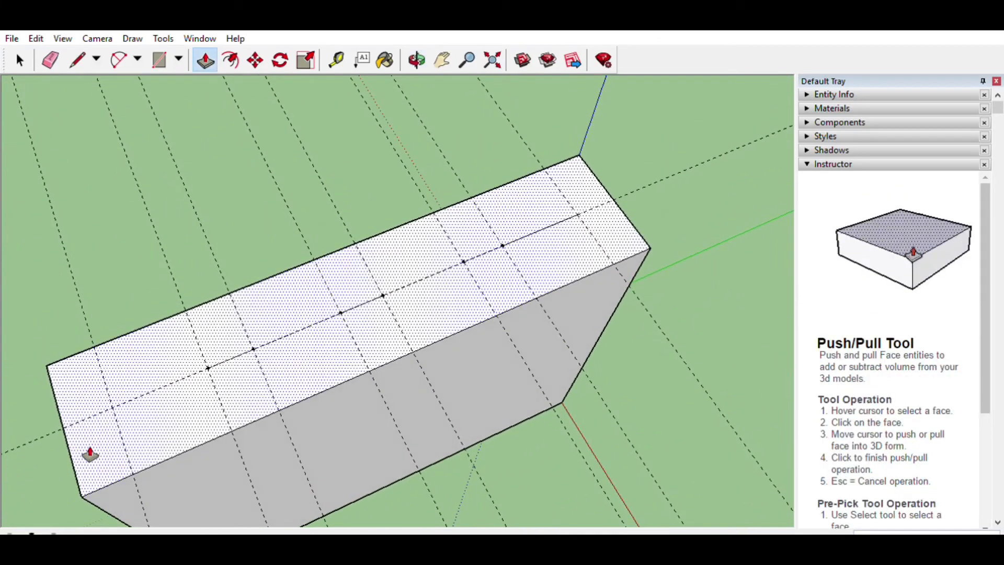
{"action": "left_click", "coordinate": [29, 58]}
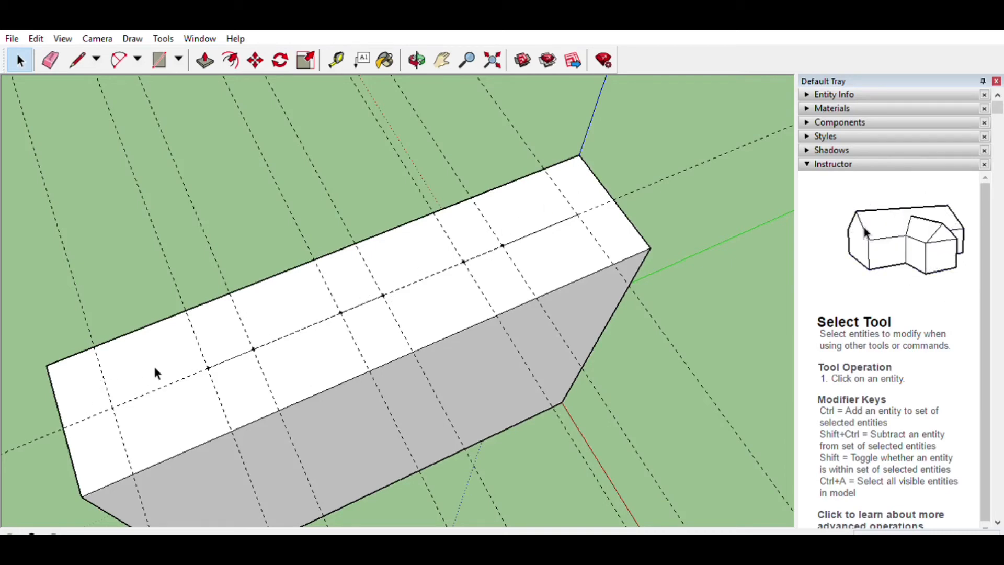
{"action": "mouse_move", "coordinate": [204, 384]}
{"action": "middle_mouse_down"}
{"action": "mouse_move", "coordinate": [242, 287]}
{"action": "mouse_move", "coordinate": [217, 225]}
{"action": "mouse_move", "coordinate": [209, 303]}
{"action": "mouse_move", "coordinate": [134, 374]}
{"action": "mouse_move", "coordinate": [148, 415]}
{"action": "mouse_move", "coordinate": [201, 371]}
{"action": "middle_mouse_up"}
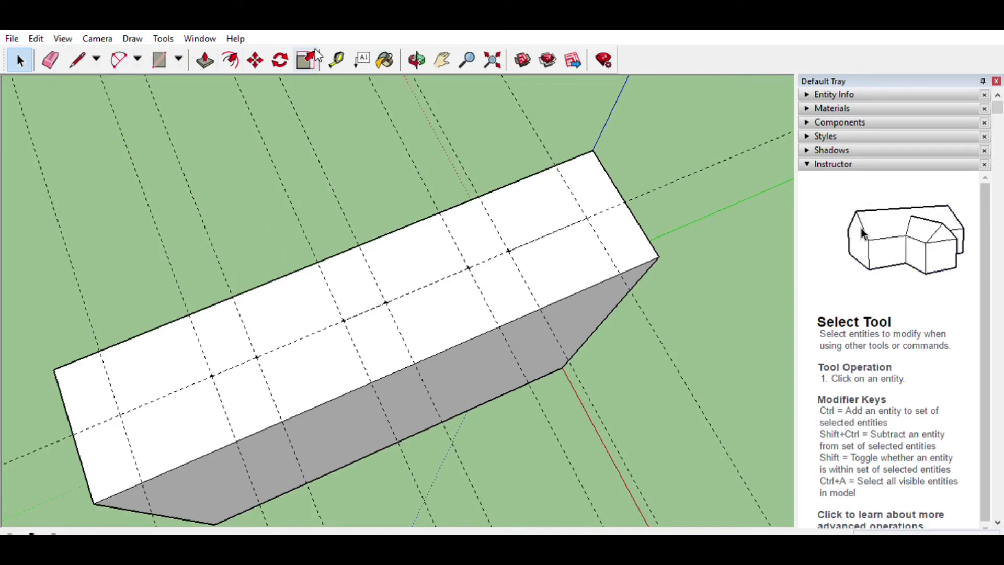
- Place four Tape Measure guide points along the top face's middle line, each halfway between a widely spaced pair of crosswise guide lines
{"action": "left_click", "coordinate": [338, 57]}
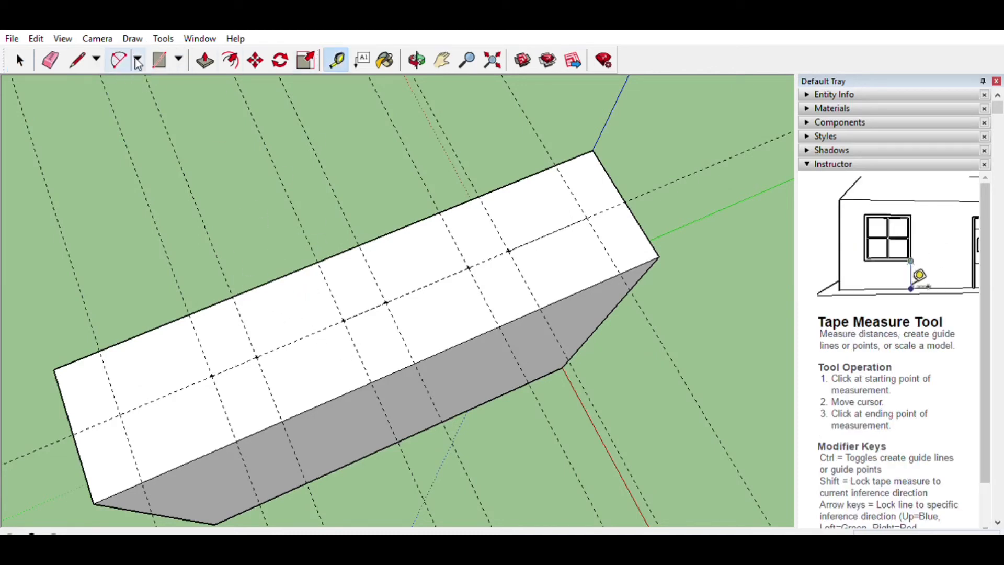
{"action": "key", "text": "c"}
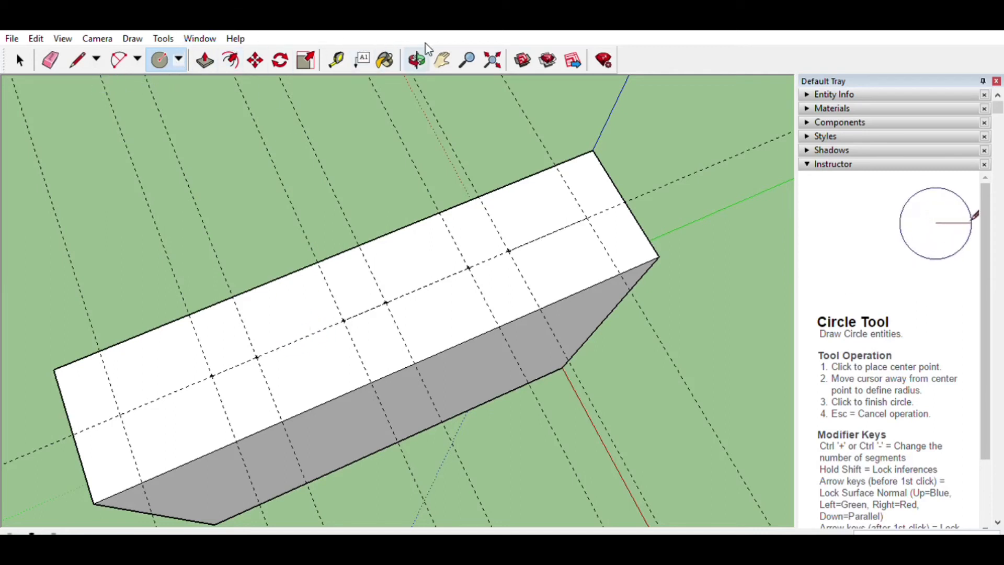
{"action": "left_click", "coordinate": [333, 53]}
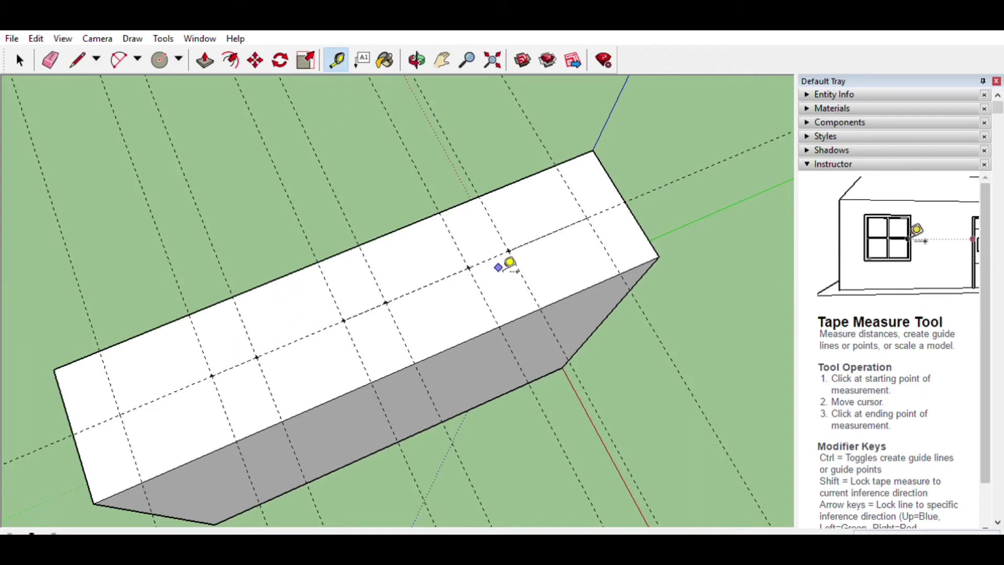
{"action": "left_click", "coordinate": [469, 268]}
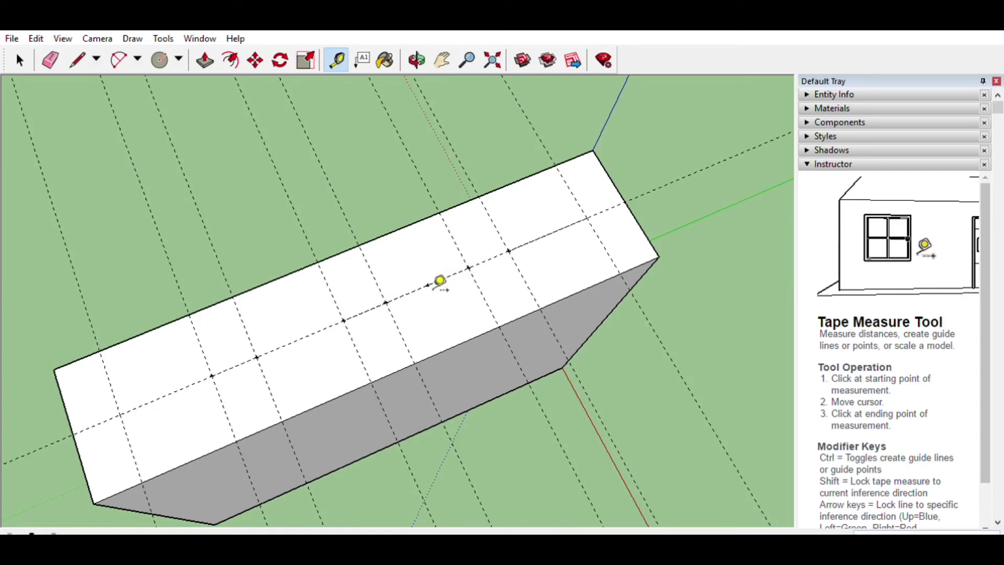
{"action": "left_click", "coordinate": [427, 285]}
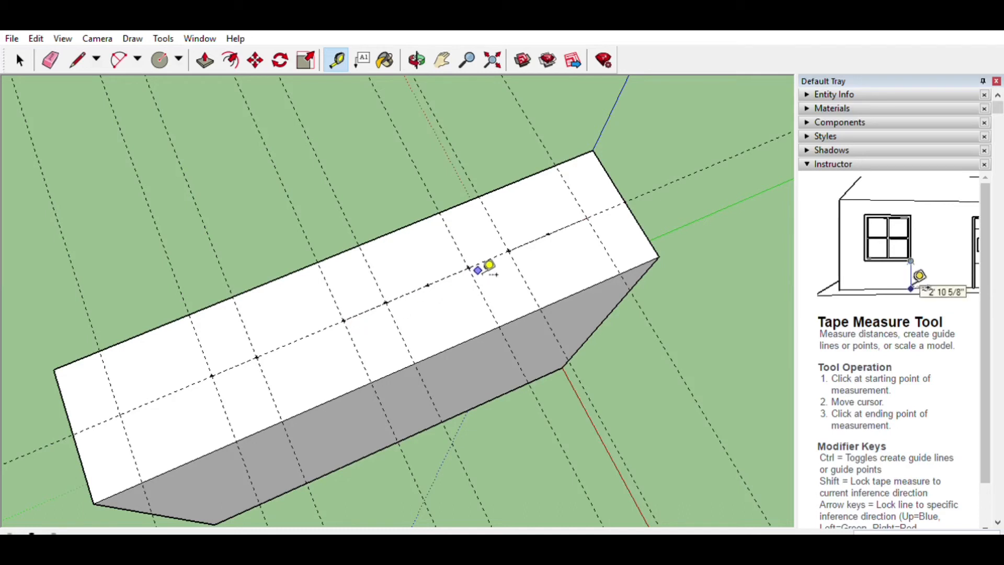
{"action": "left_click", "coordinate": [343, 320]}
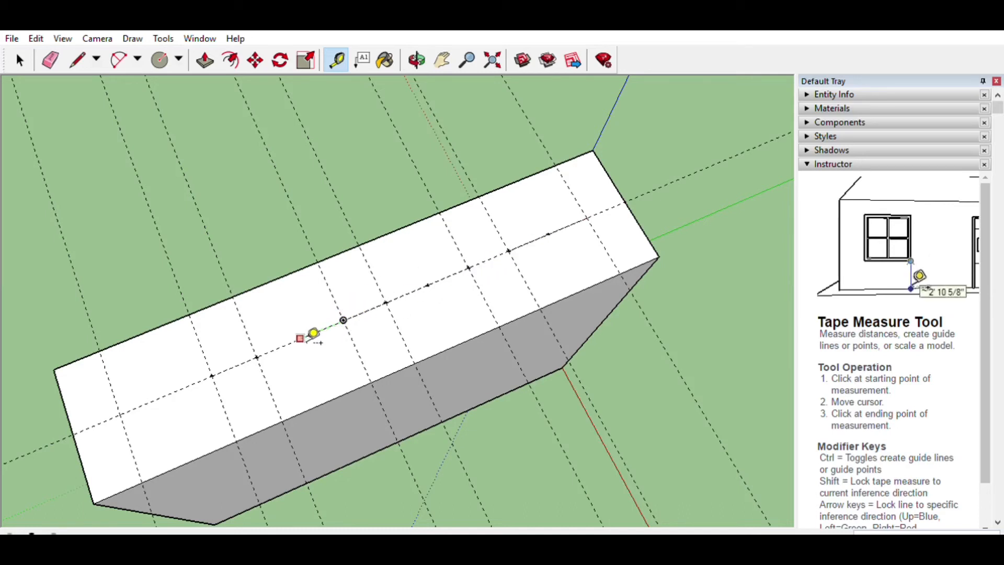
{"action": "left_click", "coordinate": [309, 337]}
{"action": "scroll", "coordinate": [313, 333], "scroll_direction": "up", "scroll_amount": 3}
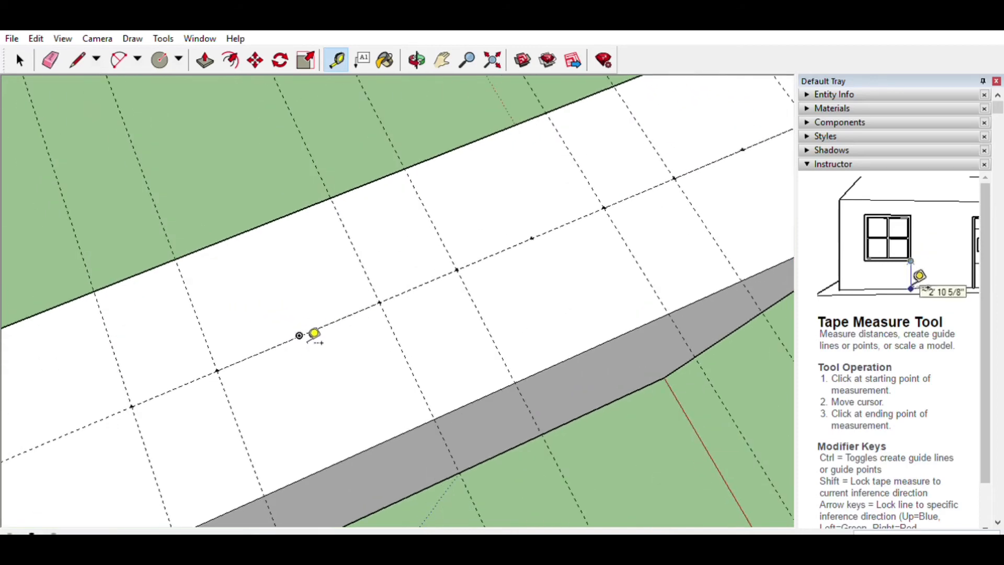
{"action": "scroll", "coordinate": [313, 333], "scroll_direction": "up", "scroll_amount": 2}
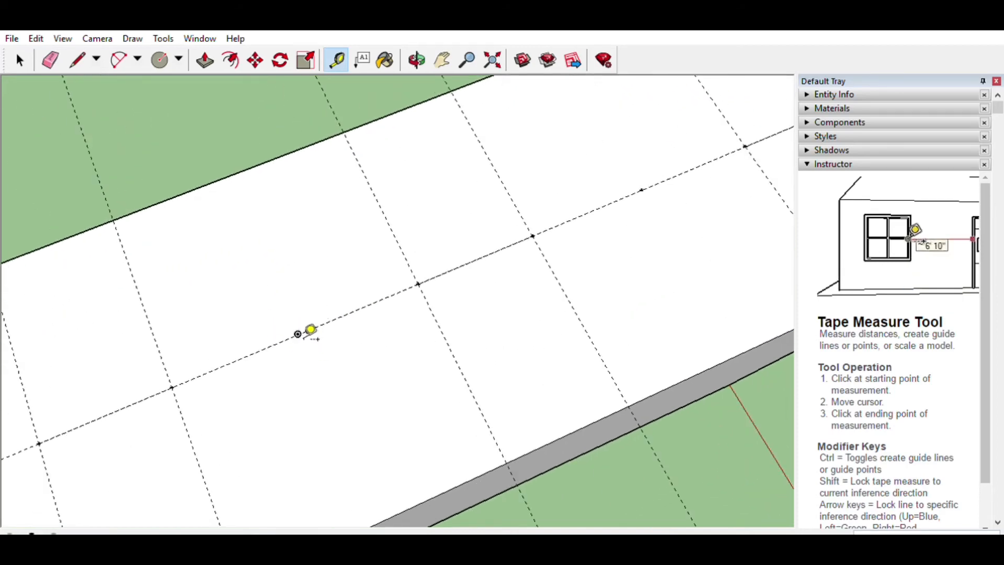
{"action": "scroll", "coordinate": [311, 330], "scroll_direction": "down", "scroll_amount": 5}
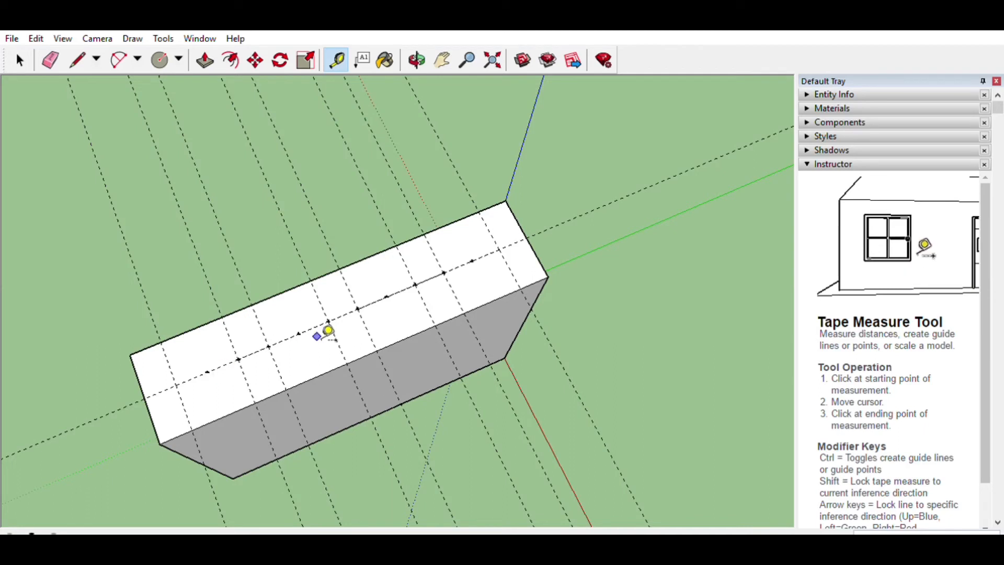
- Draw four circles on the top face, centred on the halfway guide points and reaching the adjacent crosswise guide lines
{"action": "left_click", "coordinate": [160, 58]}
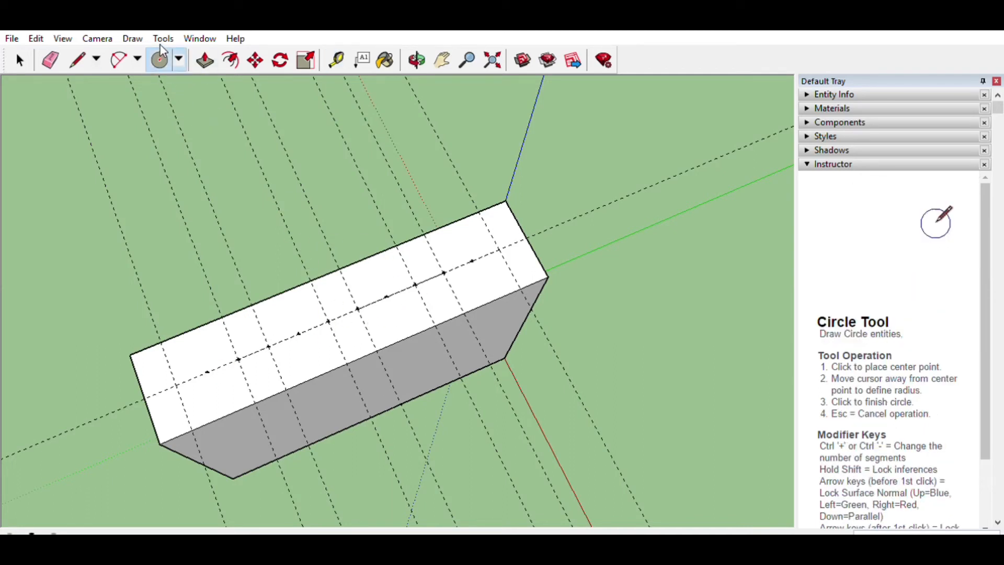
{"action": "left_click", "coordinate": [208, 372]}
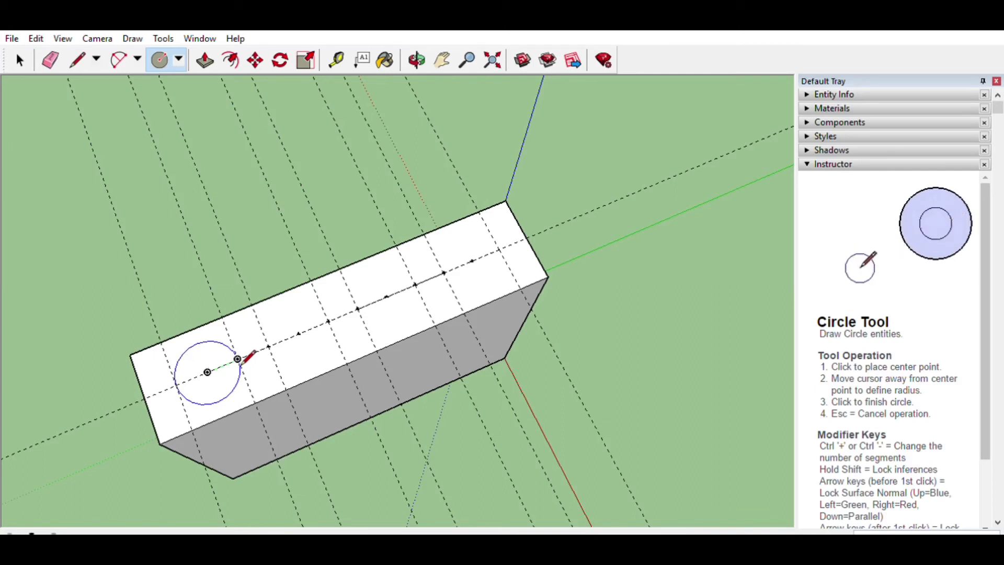
{"action": "left_click", "coordinate": [238, 359]}
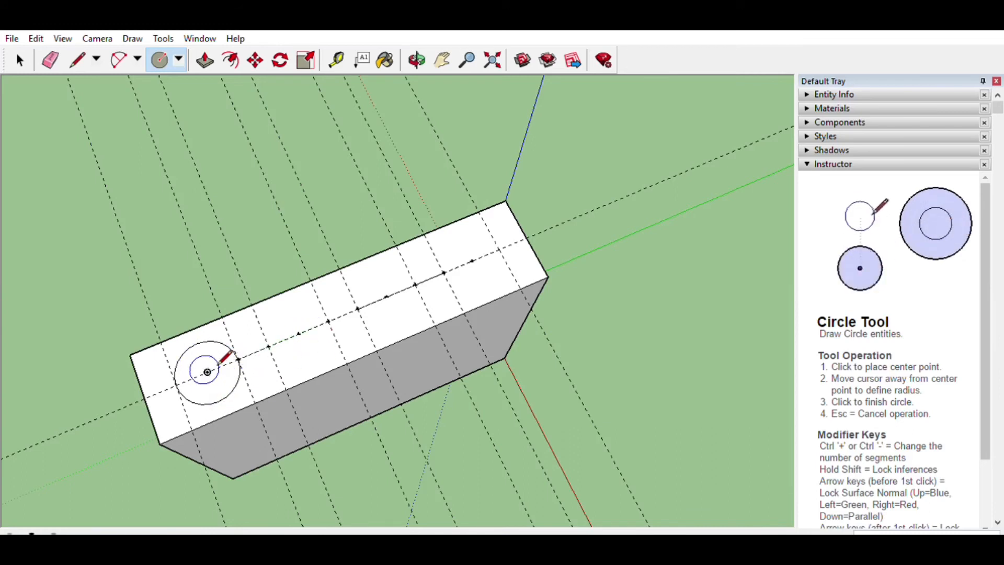
{"action": "left_click", "coordinate": [298, 334]}
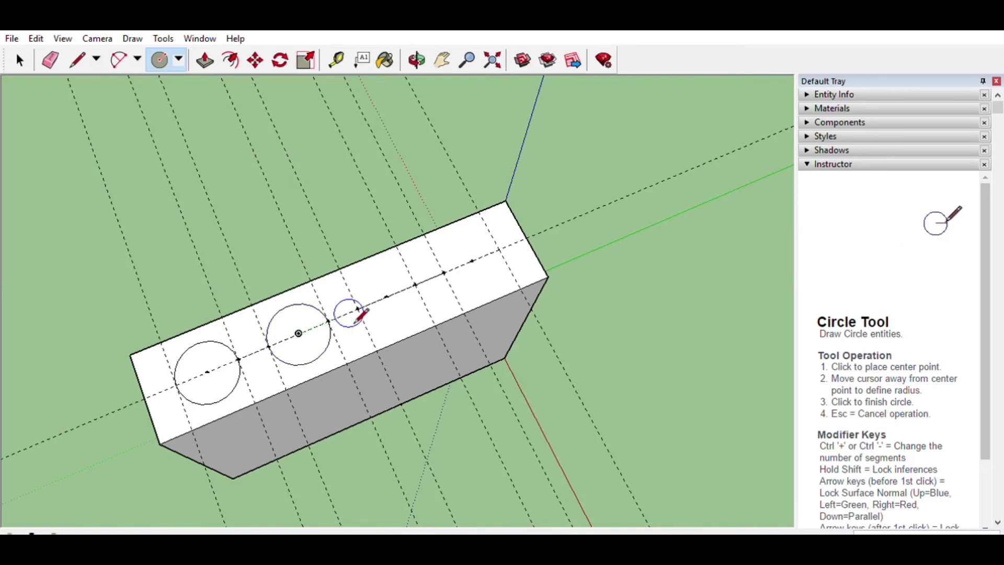
{"action": "left_click", "coordinate": [387, 297]}
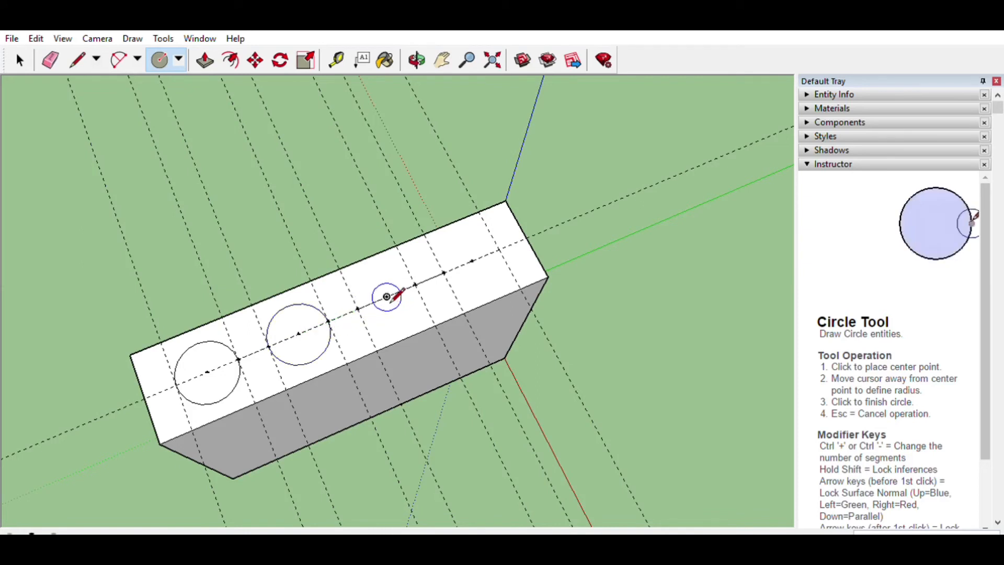
{"action": "left_click", "coordinate": [416, 285]}
{"action": "left_click", "coordinate": [472, 261]}
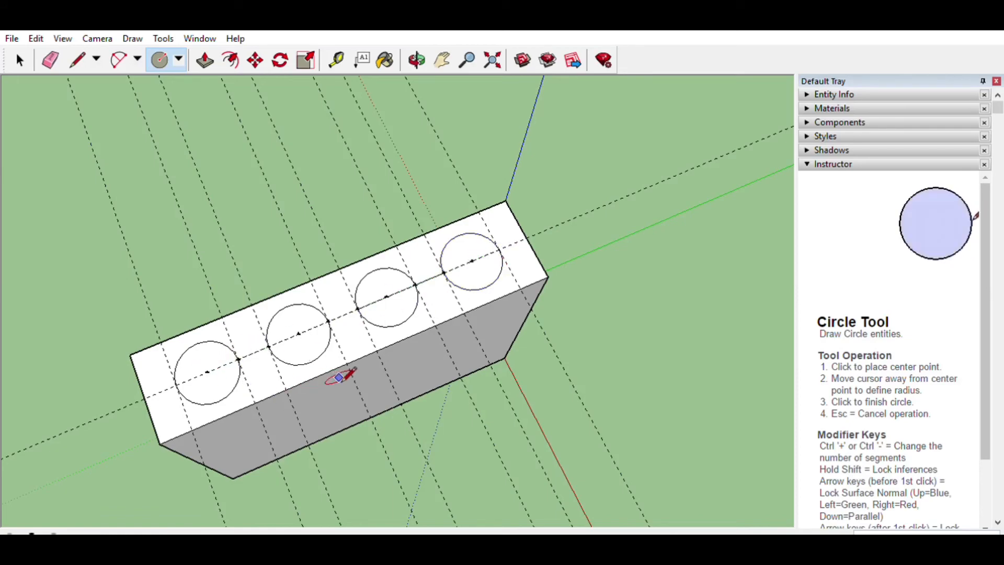
- Push the end circle farthest from the blue axis down through the full height of the box with Push/Pull
{"action": "middle_click_drag", "start_coordinate": [242, 358], "coordinate": [554, 284]}
{"action": "key", "text": "c"}
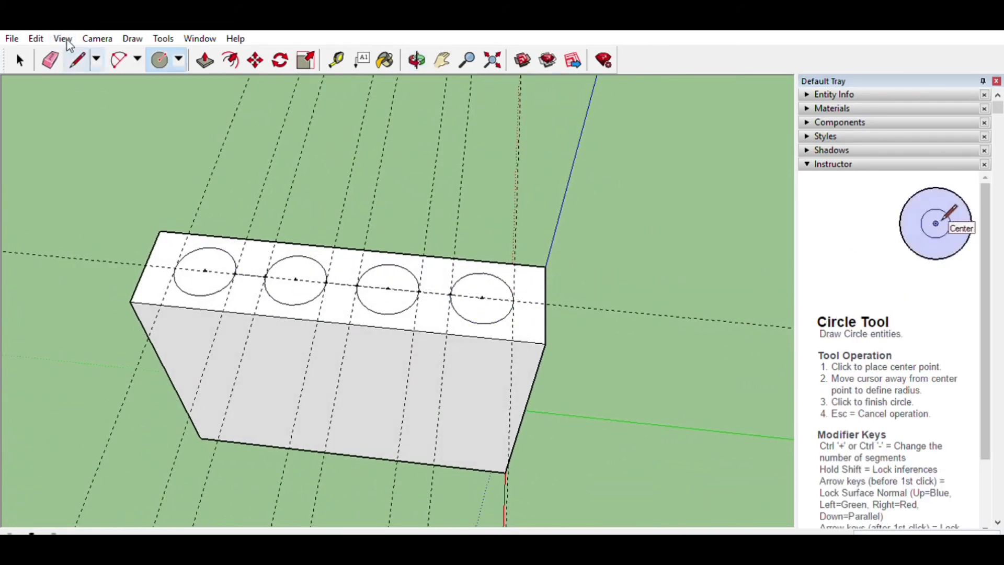
{"action": "left_click", "coordinate": [207, 59]}
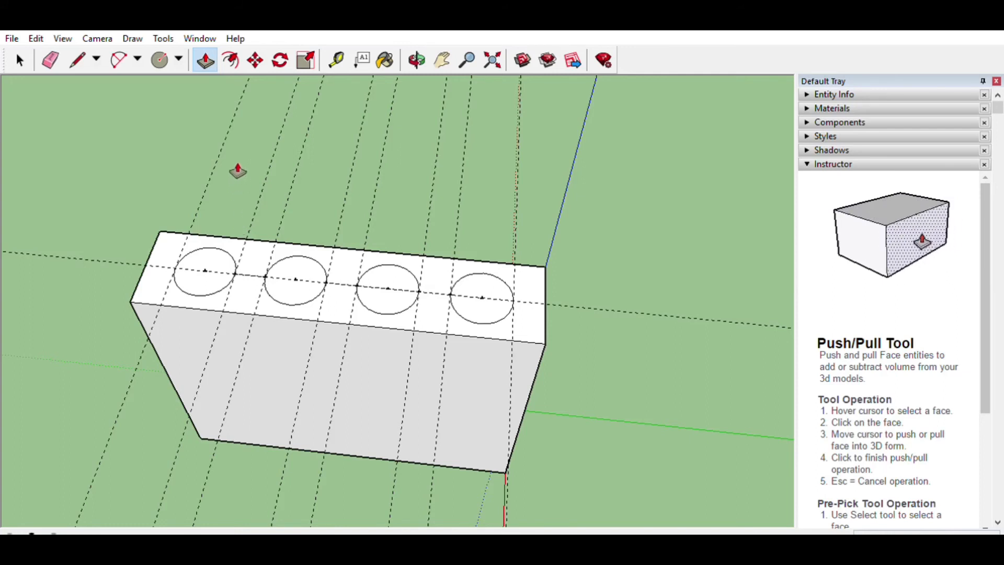
{"action": "left_click", "coordinate": [219, 255]}
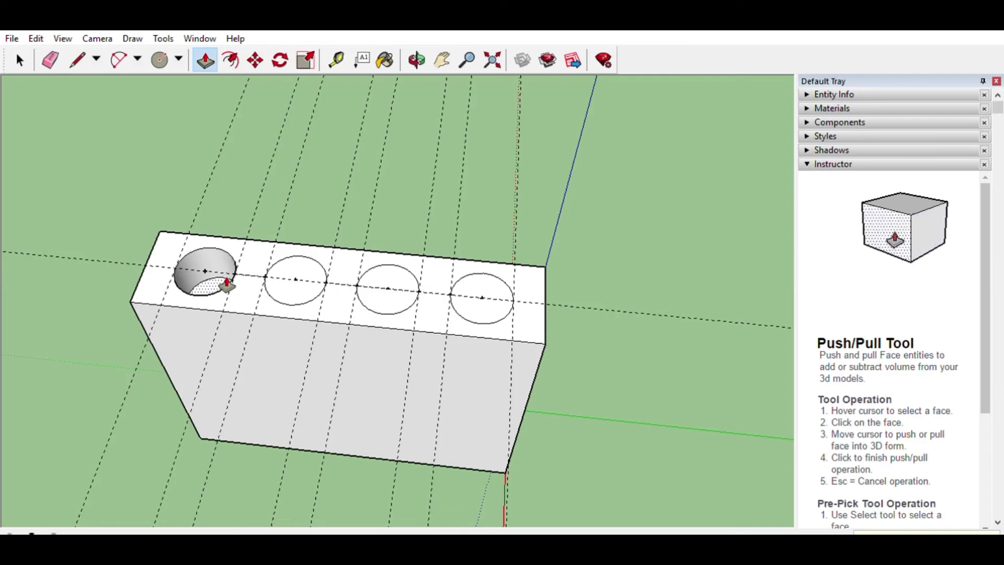
{"action": "left_click", "coordinate": [226, 285]}
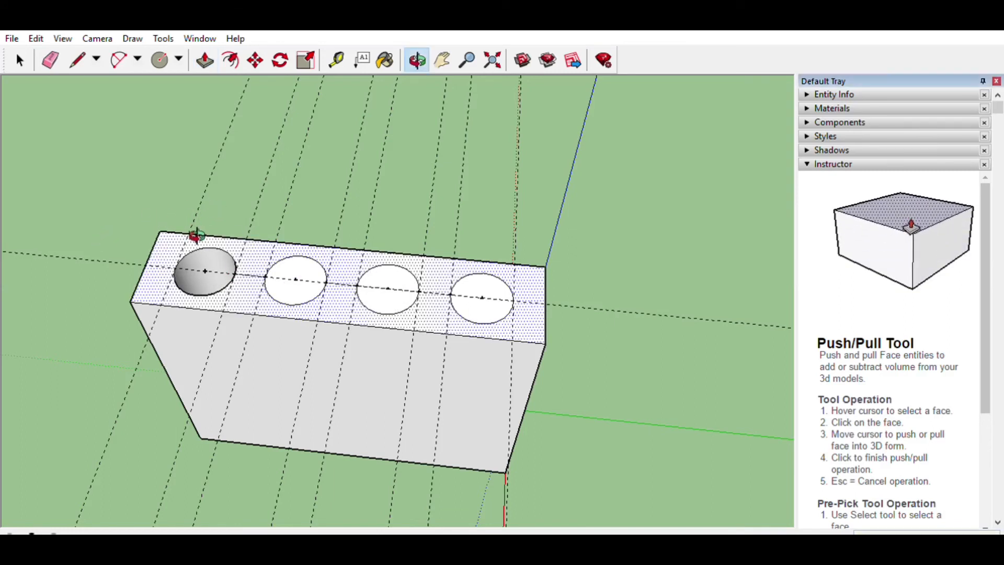
- Examine the circular hole from the side, from above and from the underside of the box
{"action": "middle_click_drag", "start_coordinate": [198, 231], "coordinate": [608, 331]}
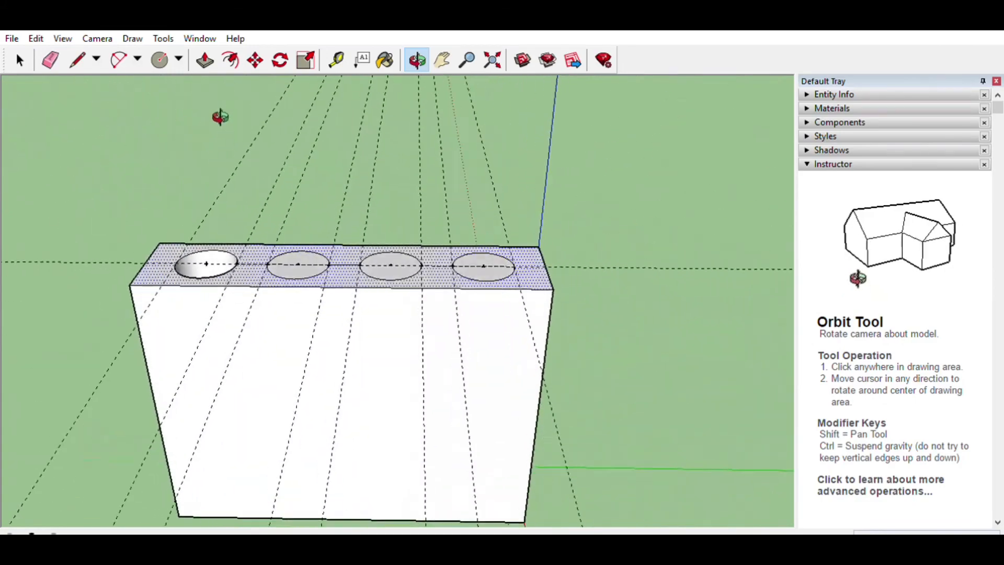
{"action": "left_click_drag", "start_coordinate": [221, 117], "coordinate": [531, 339]}
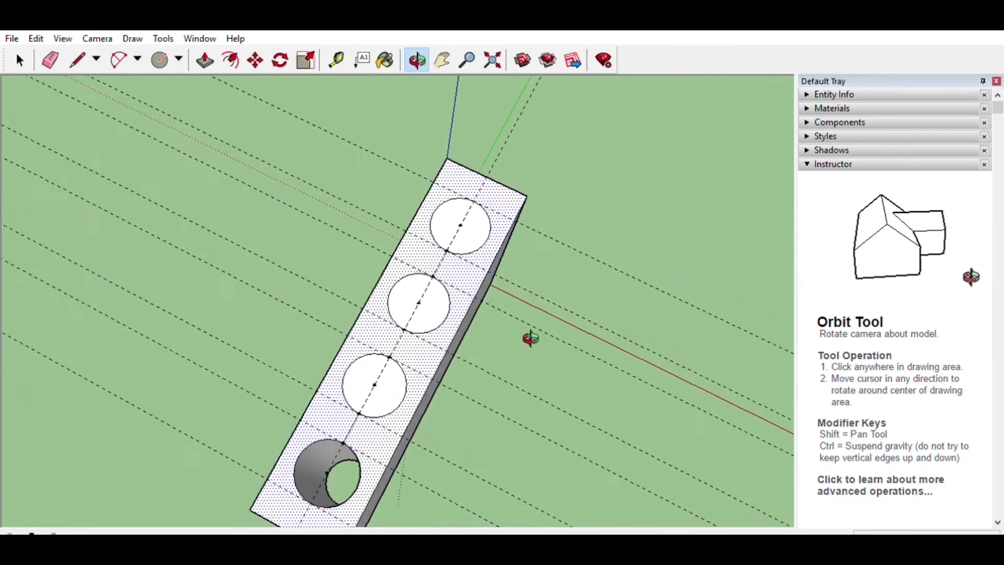
{"action": "middle_click_drag", "start_coordinate": [531, 339], "coordinate": [227, 152]}
{"action": "middle_click_drag", "start_coordinate": [279, 318], "coordinate": [267, 188]}
{"action": "middle_click_drag", "start_coordinate": [230, 363], "coordinate": [566, 221]}
{"action": "key", "text": "p"}
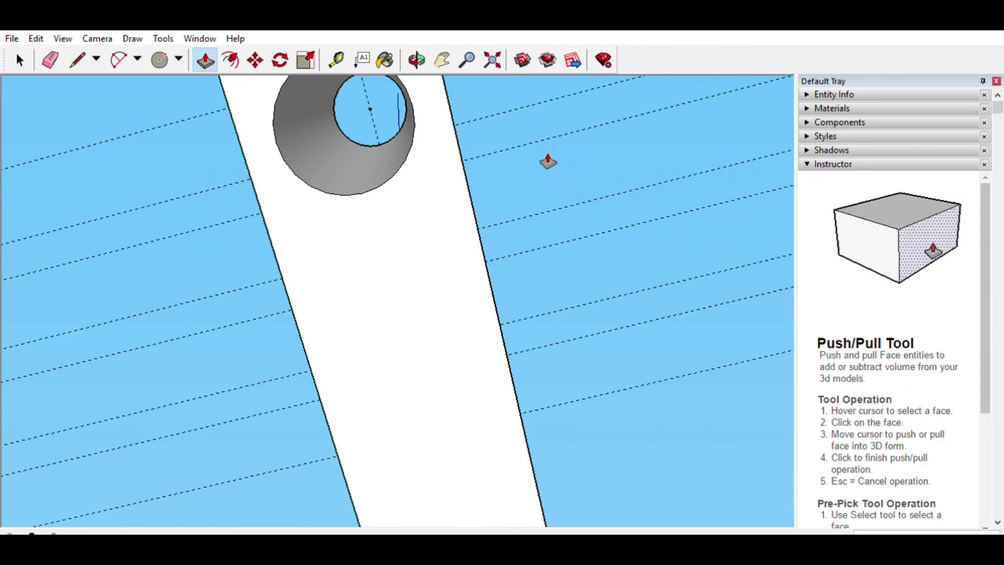
{"action": "middle_click_drag", "start_coordinate": [570, 181], "coordinate": [624, 175]}
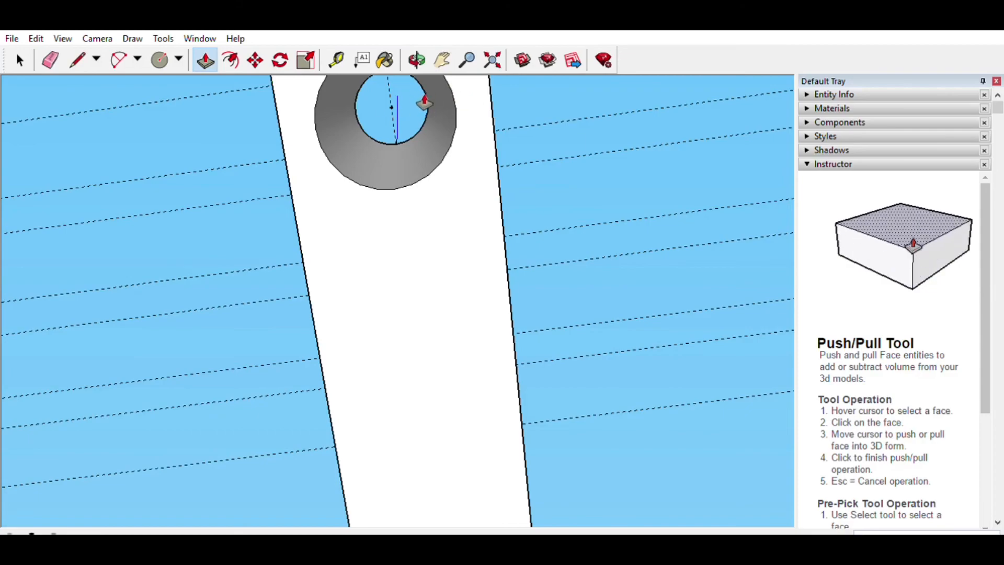
- Undo the through hole and push the same end circle down into the box with Push/Pull, stopping short of the bottom face
{"action": "middle_click_drag", "start_coordinate": [453, 141], "coordinate": [140, 343]}
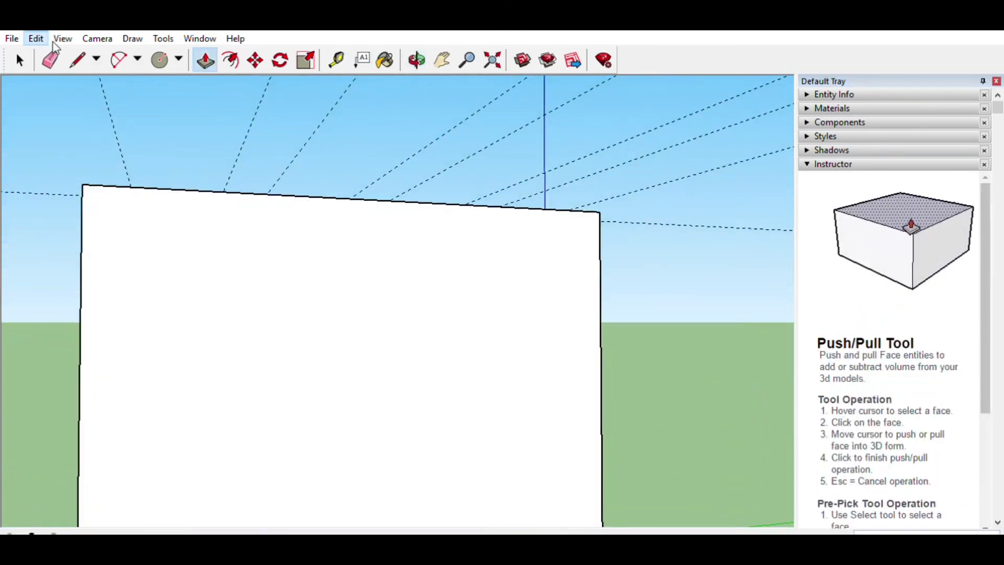
{"action": "mouse_move", "coordinate": [224, 269]}
{"action": "middle_mouse_down"}
{"action": "mouse_move", "coordinate": [197, 372]}
{"action": "mouse_move", "coordinate": [228, 526]}
{"action": "mouse_move", "coordinate": [223, 515]}
{"action": "middle_mouse_up"}
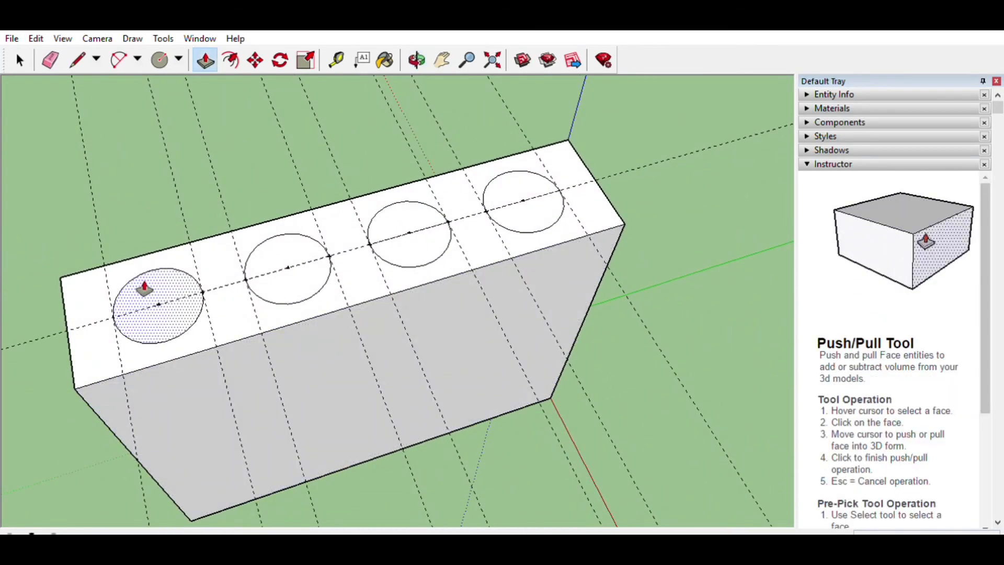
{"action": "left_click", "coordinate": [161, 286]}
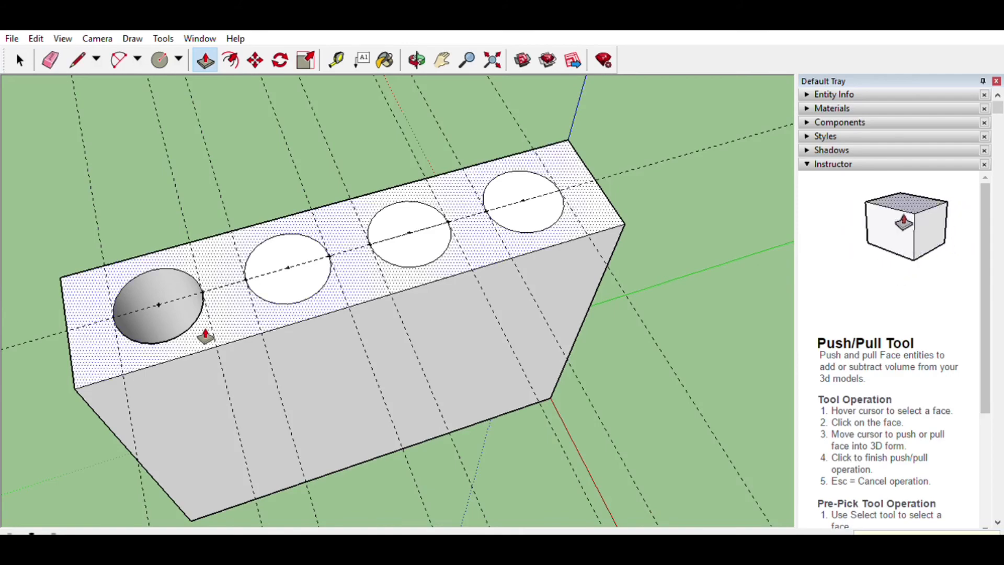
{"action": "middle_click_drag", "start_coordinate": [101, 319], "coordinate": [418, 399]}
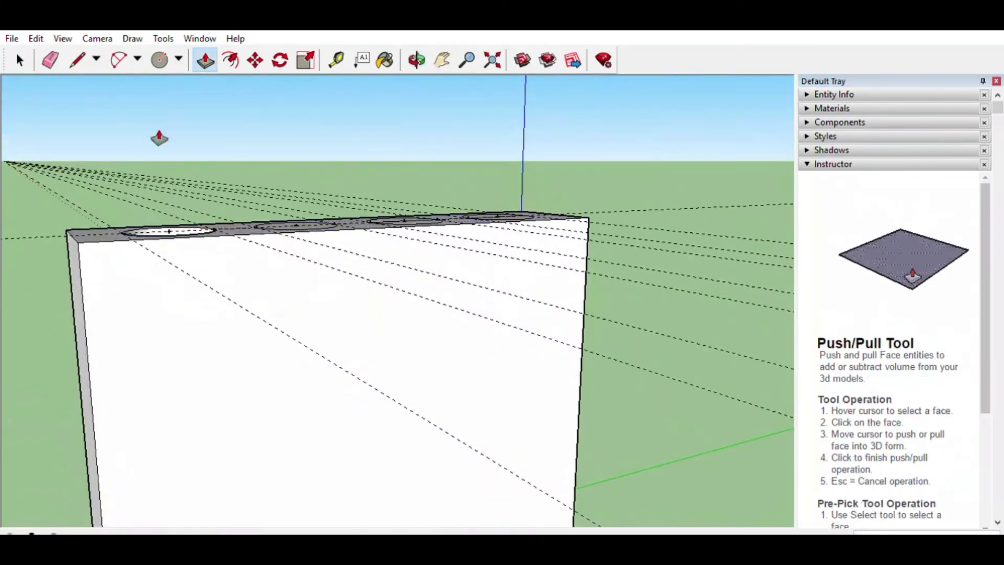
{"action": "middle_click_drag", "start_coordinate": [157, 137], "coordinate": [187, 295]}
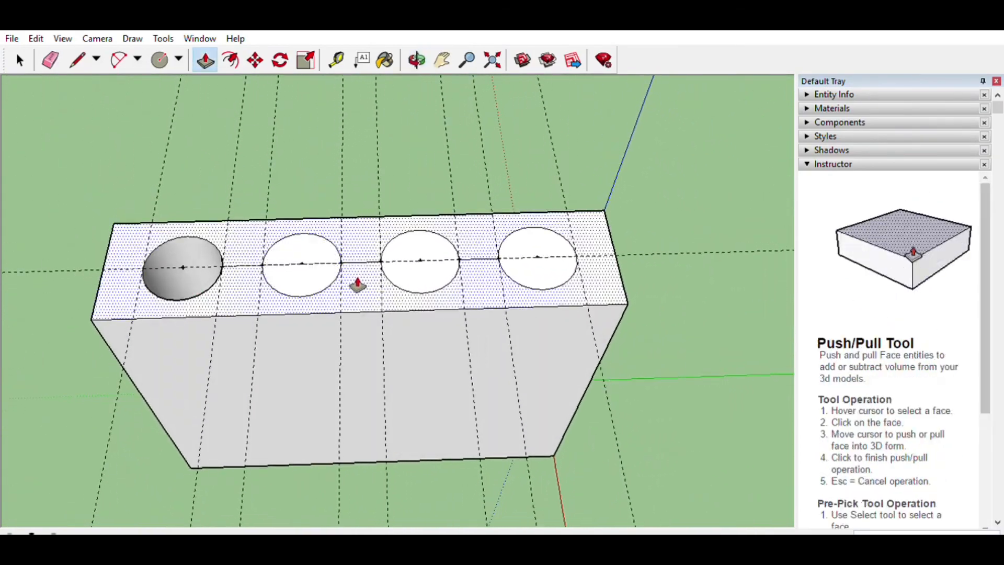
- Push the other three circles on the top face deep into the box with Push/Pull, stopping short of the bottom face
{"action": "left_click", "coordinate": [316, 264]}
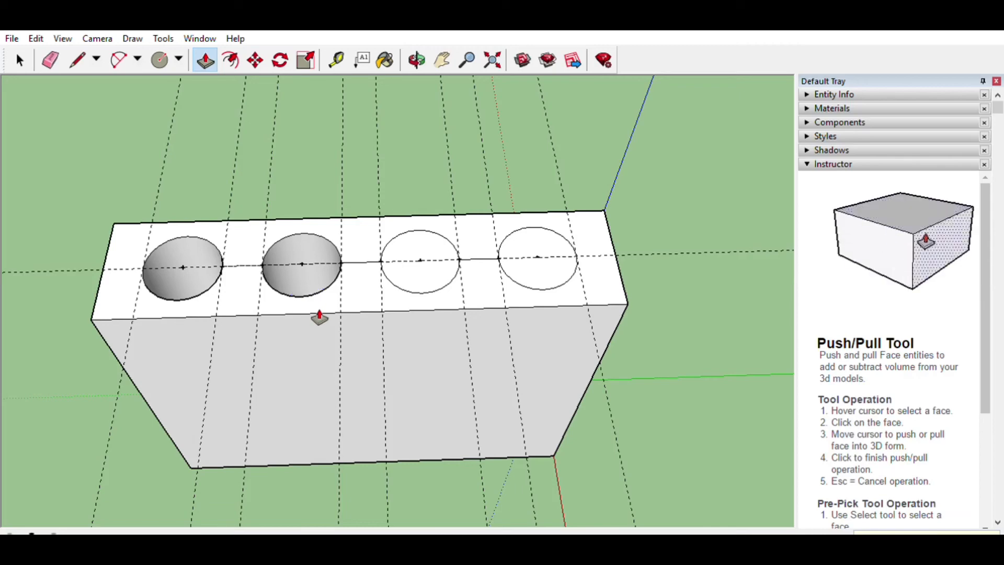
{"action": "left_click_drag", "start_coordinate": [401, 263], "coordinate": [438, 274]}
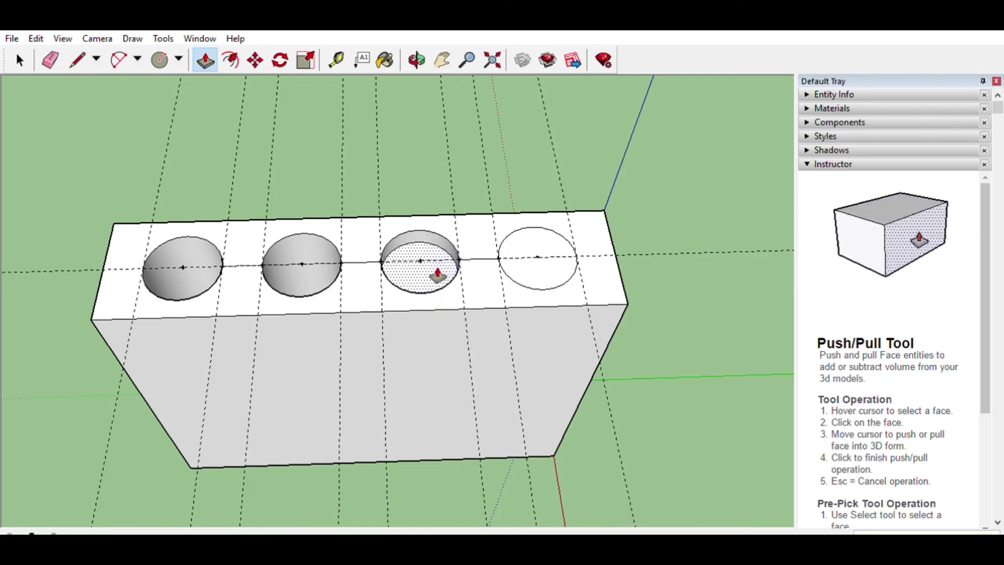
{"action": "left_click_drag", "start_coordinate": [438, 274], "coordinate": [439, 271]}
{"action": "left_click_drag", "start_coordinate": [544, 259], "coordinate": [544, 297]}
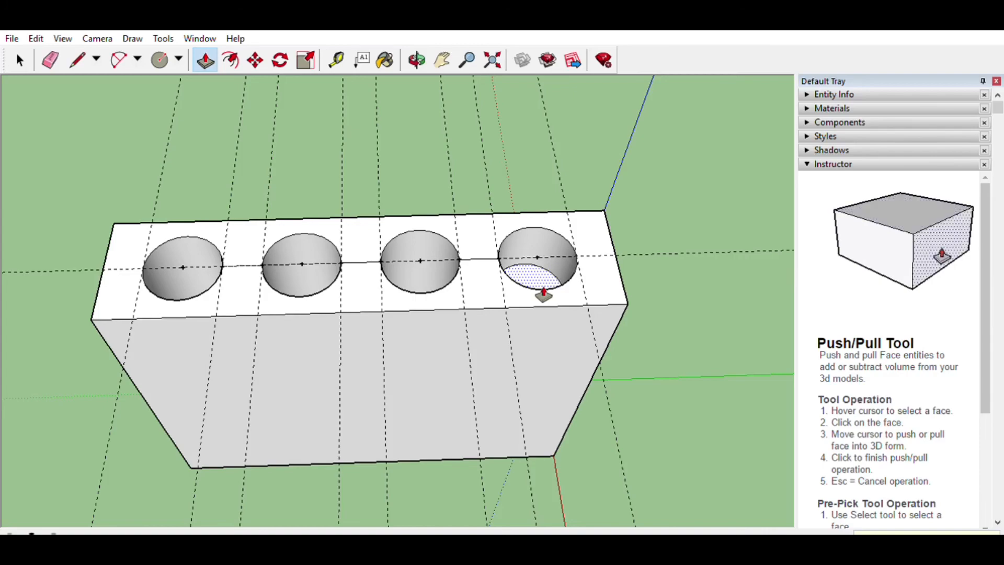
{"action": "left_click_drag", "start_coordinate": [544, 295], "coordinate": [543, 295]}
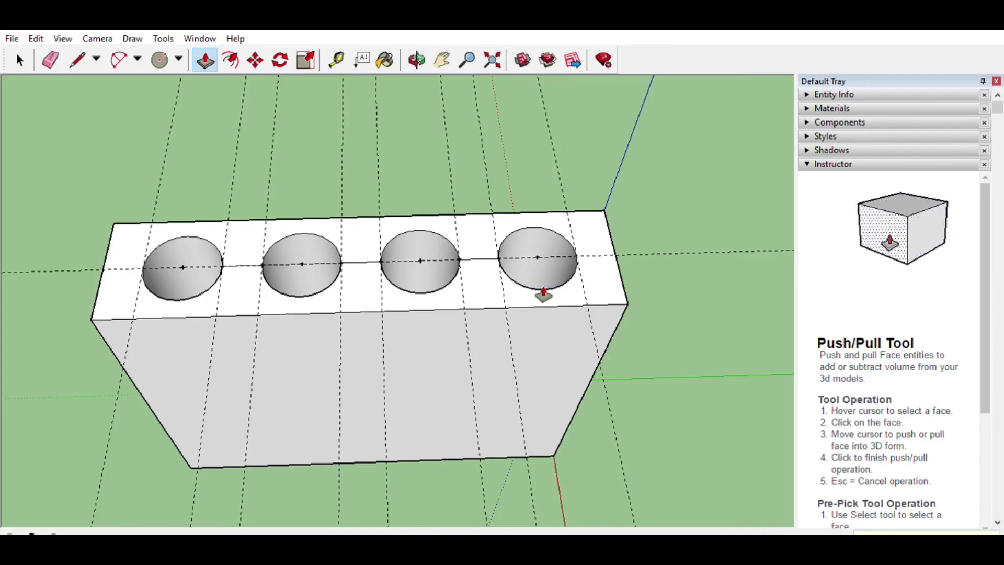
- Examine the four holes from the side, from above and up close, and check the underside of the box
{"action": "middle_click_drag", "start_coordinate": [291, 191], "coordinate": [121, 205]}
{"action": "middle_click_drag", "start_coordinate": [559, 188], "coordinate": [121, 366]}
{"action": "middle_click_drag", "start_coordinate": [493, 343], "coordinate": [538, 180]}
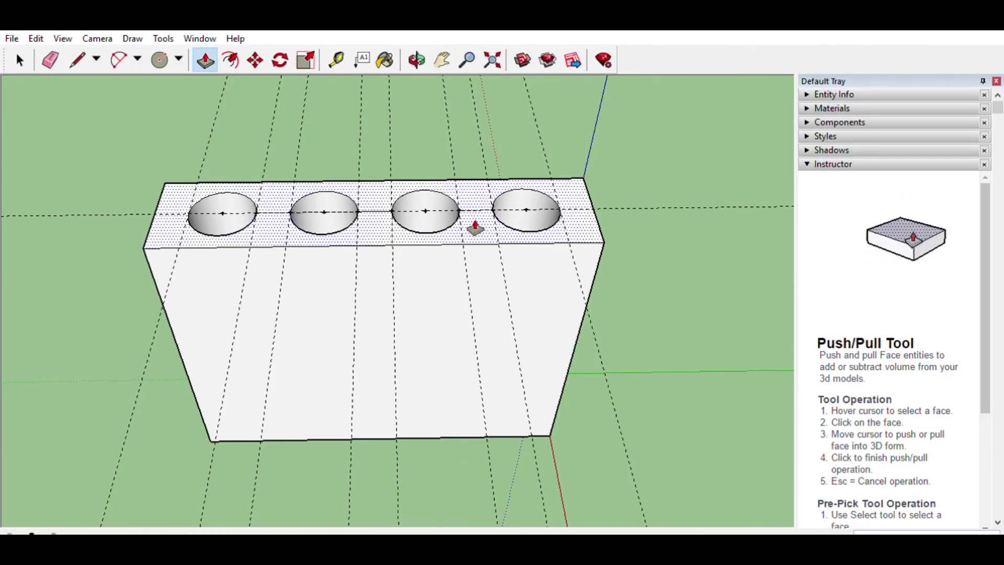
{"action": "mouse_move", "coordinate": [298, 220]}
{"action": "middle_mouse_down"}
{"action": "mouse_move", "coordinate": [399, 417]}
{"action": "mouse_move", "coordinate": [321, 395]}
{"action": "mouse_move", "coordinate": [198, 293]}
{"action": "mouse_move", "coordinate": [225, 222]}
{"action": "mouse_move", "coordinate": [298, 440]}
{"action": "mouse_move", "coordinate": [215, 157]}
{"action": "mouse_move", "coordinate": [377, 359]}
{"action": "mouse_move", "coordinate": [392, 332]}
{"action": "mouse_move", "coordinate": [432, 377]}
{"action": "mouse_move", "coordinate": [392, 191]}
{"action": "mouse_move", "coordinate": [413, 204]}
{"action": "middle_mouse_up"}
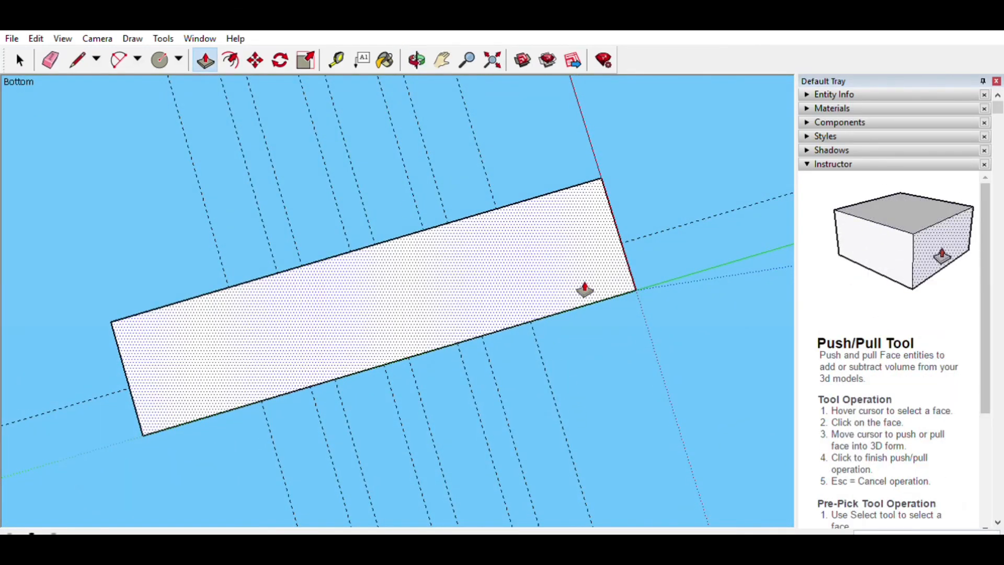
{"action": "middle_click_drag", "start_coordinate": [399, 168], "coordinate": [306, 259]}
{"action": "scroll", "coordinate": [419, 265], "scroll_direction": "up", "scroll_amount": 5}
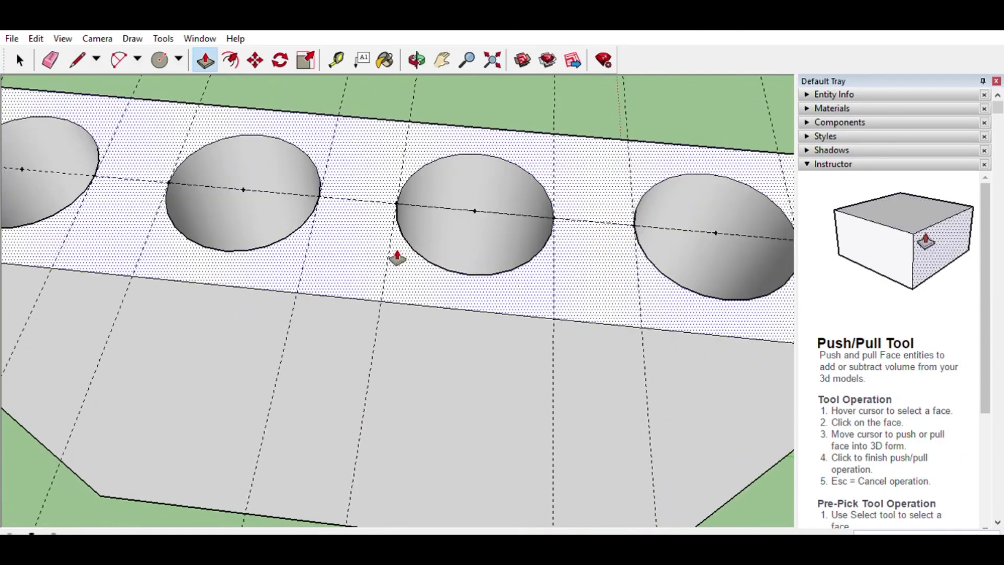
{"action": "scroll", "coordinate": [399, 259], "scroll_direction": "down", "scroll_amount": 7}
{"action": "scroll", "coordinate": [384, 248], "scroll_direction": "up", "scroll_amount": 4}
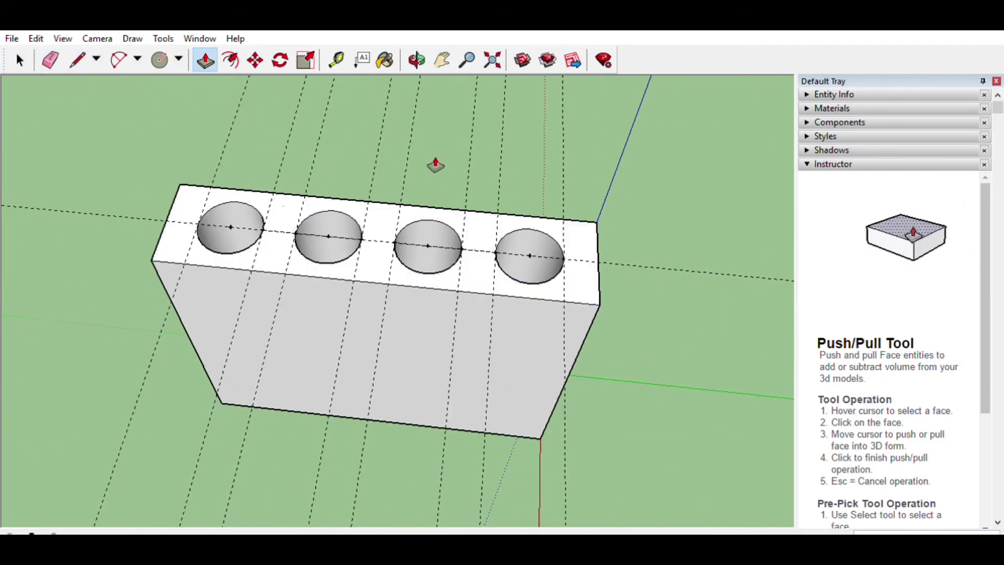
- Delete all the crosswise guide lines and the lengthwise guide line that runs past the ends of the box
{"action": "left_click", "coordinate": [20, 60]}
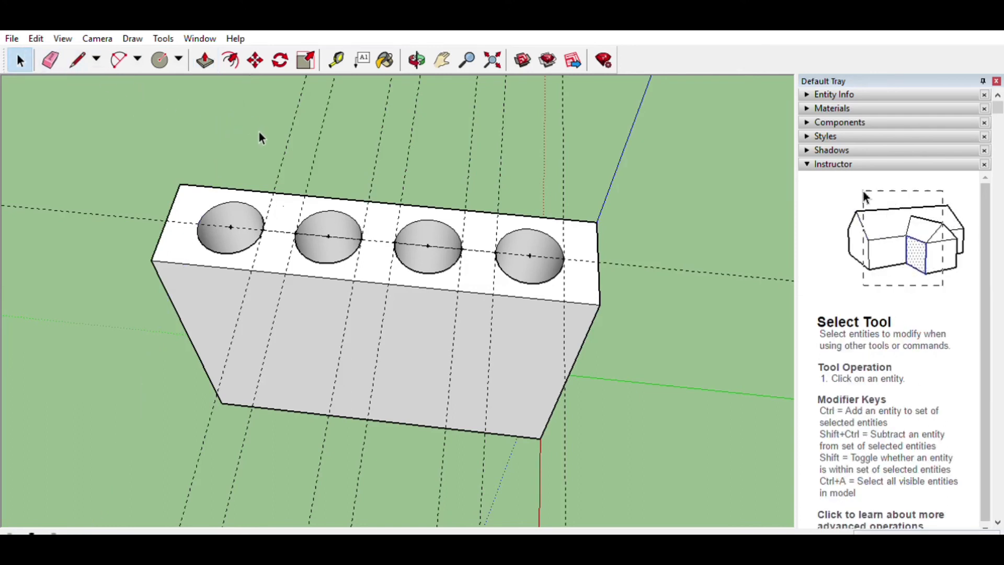
{"action": "key", "text": "Delete"}
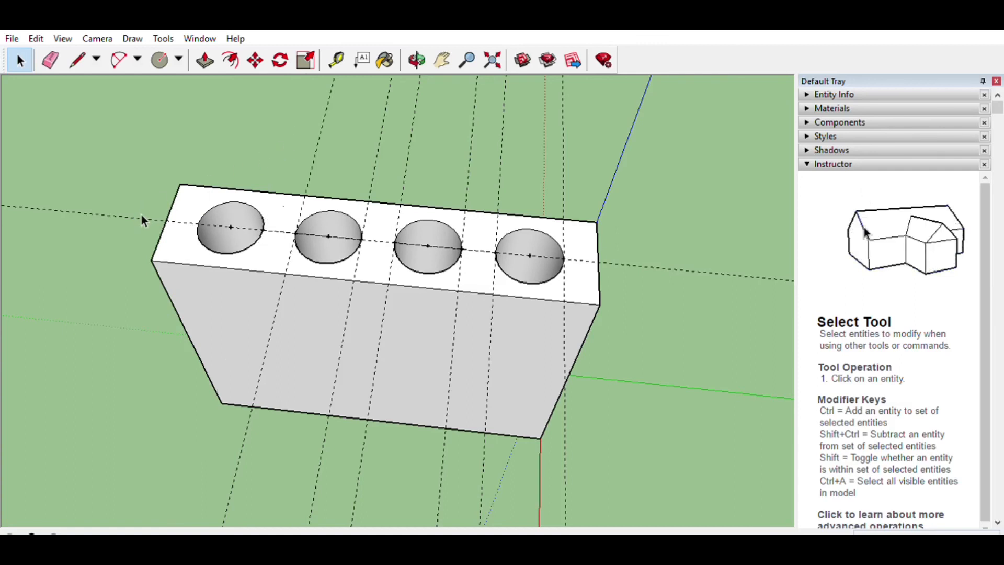
{"action": "left_click", "coordinate": [144, 216]}
{"action": "key", "text": "Delete"}
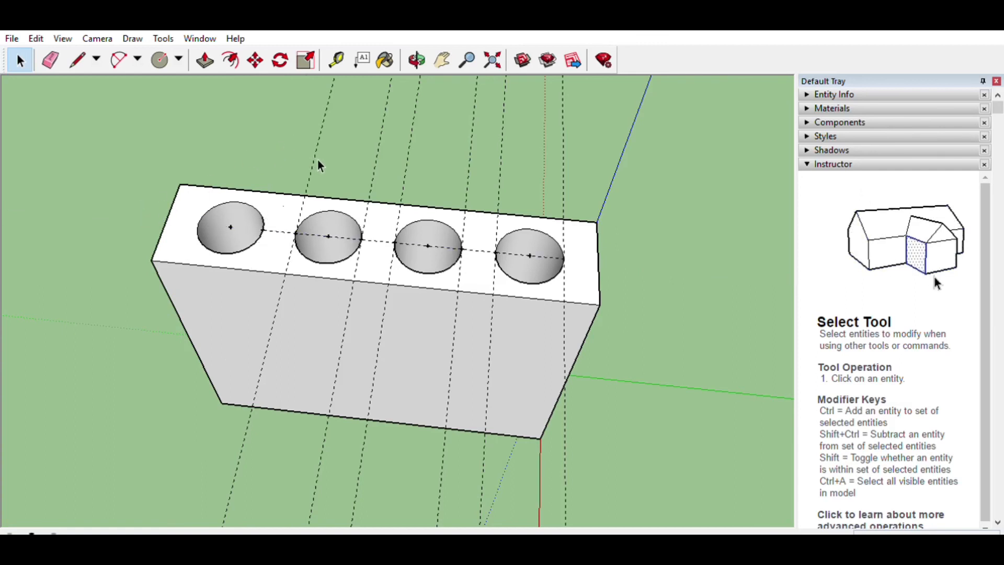
{"action": "left_click", "coordinate": [316, 160]}
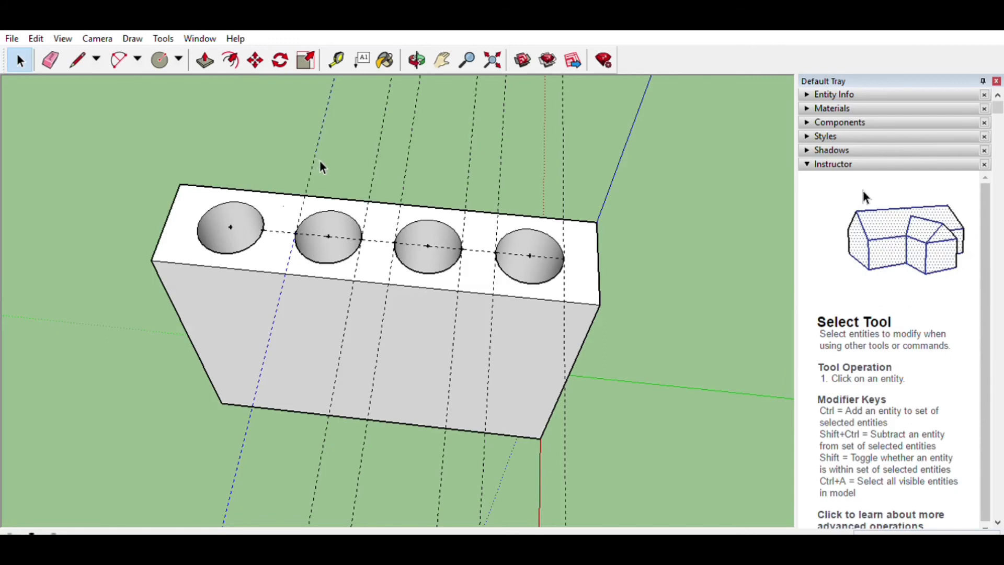
{"action": "key", "text": "Delete"}
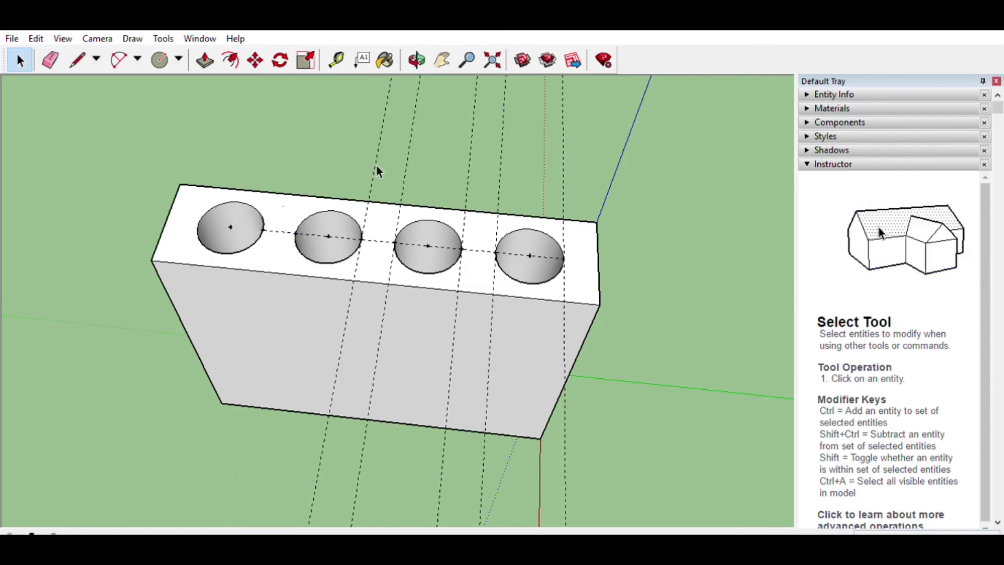
{"action": "key", "text": "Delete"}
{"action": "left_click", "coordinate": [413, 169]}
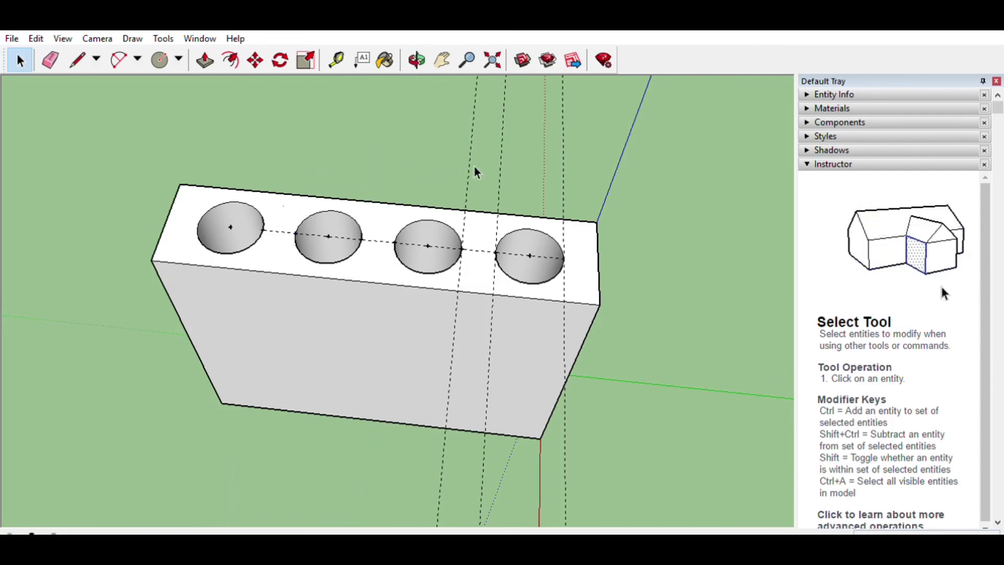
{"action": "key", "text": "Delete"}
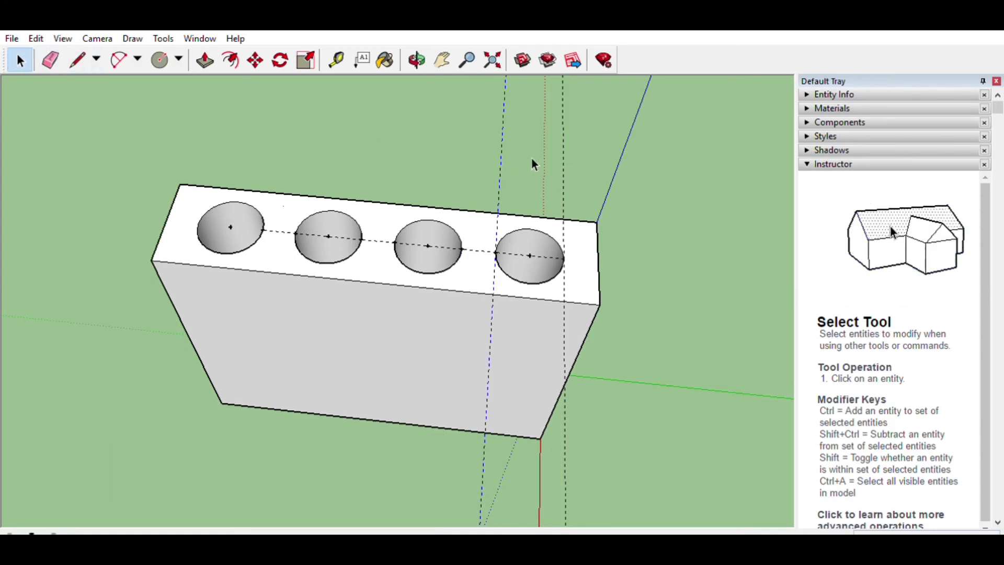
{"action": "key", "text": "Delete"}
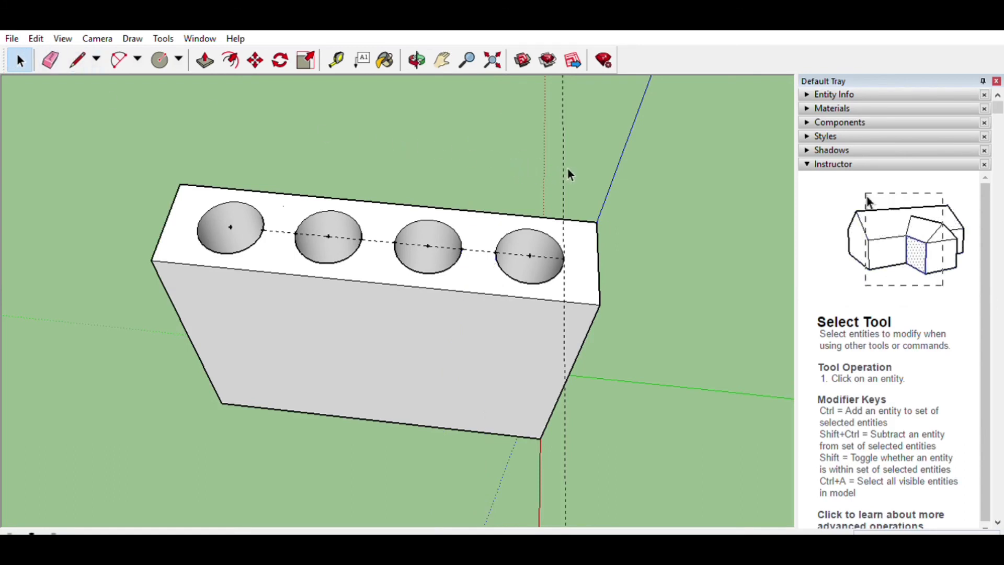
{"action": "left_click", "coordinate": [566, 169]}
{"action": "key", "text": "Delete"}
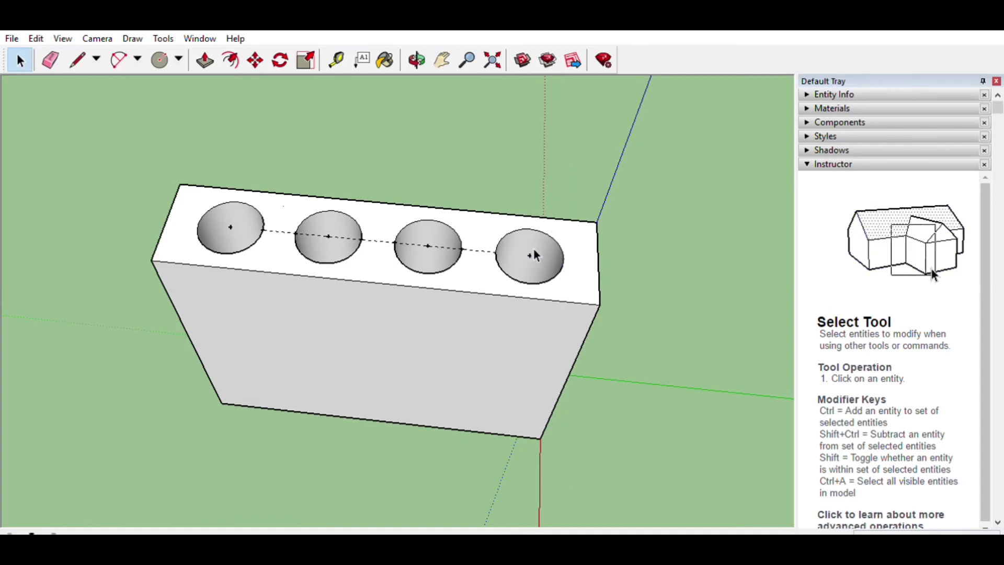
- Delete the leftover guide points and dashed middle-line segments on the top face, undoing the accidental deletion of a hole's edge
{"action": "left_click", "coordinate": [430, 242]}
{"action": "key", "text": "Delete"}
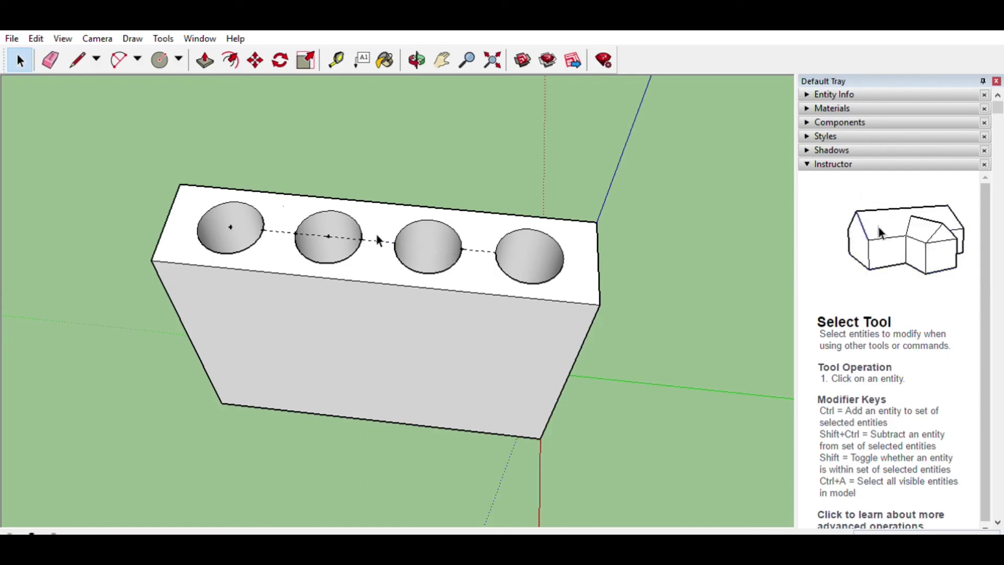
{"action": "left_click", "coordinate": [407, 257]}
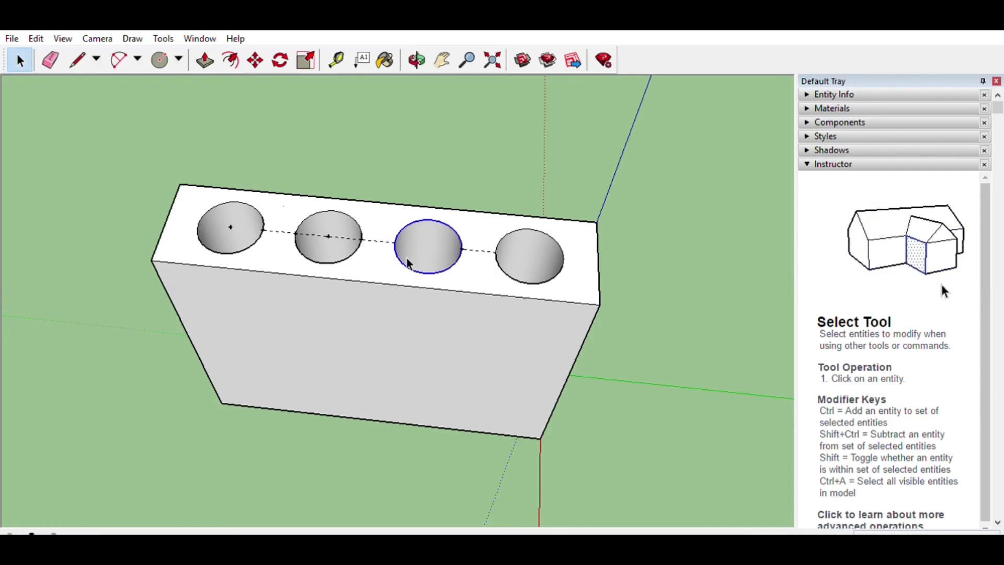
{"action": "key", "text": "Delete"}
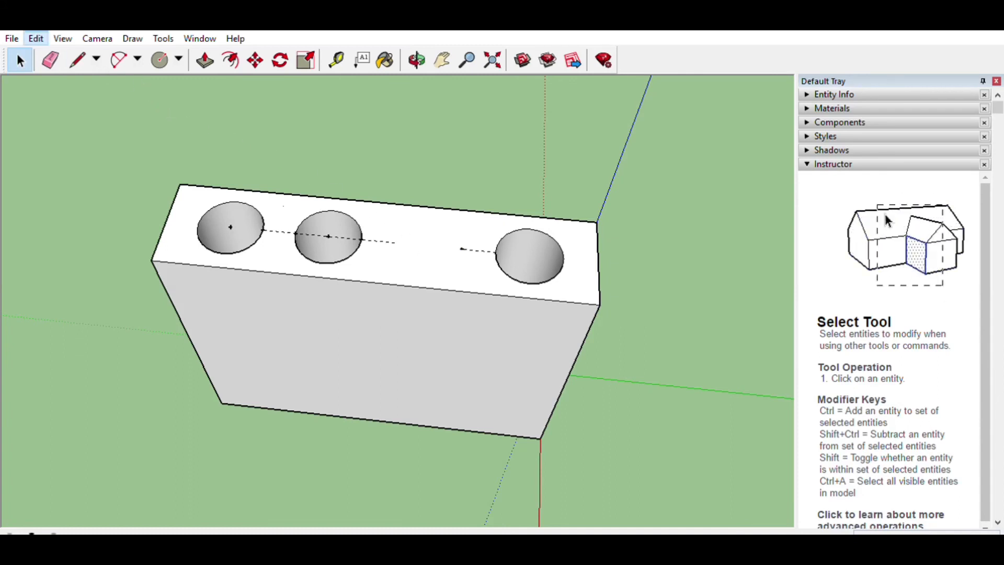
{"action": "left_click", "coordinate": [46, 44]}
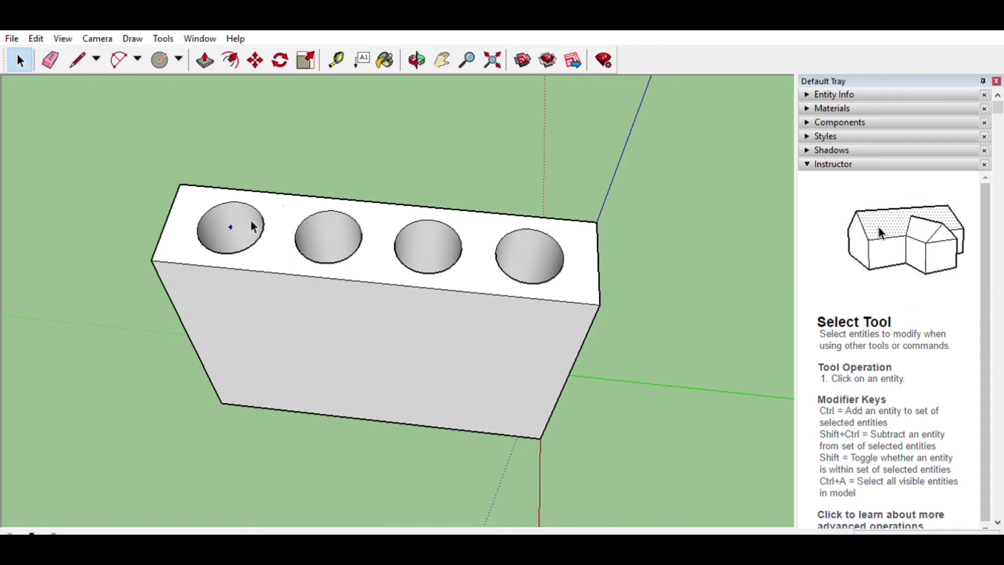
{"action": "middle_click_drag", "start_coordinate": [470, 194], "coordinate": [79, 147]}
{"action": "middle_click_drag", "start_coordinate": [422, 184], "coordinate": [560, 274]}
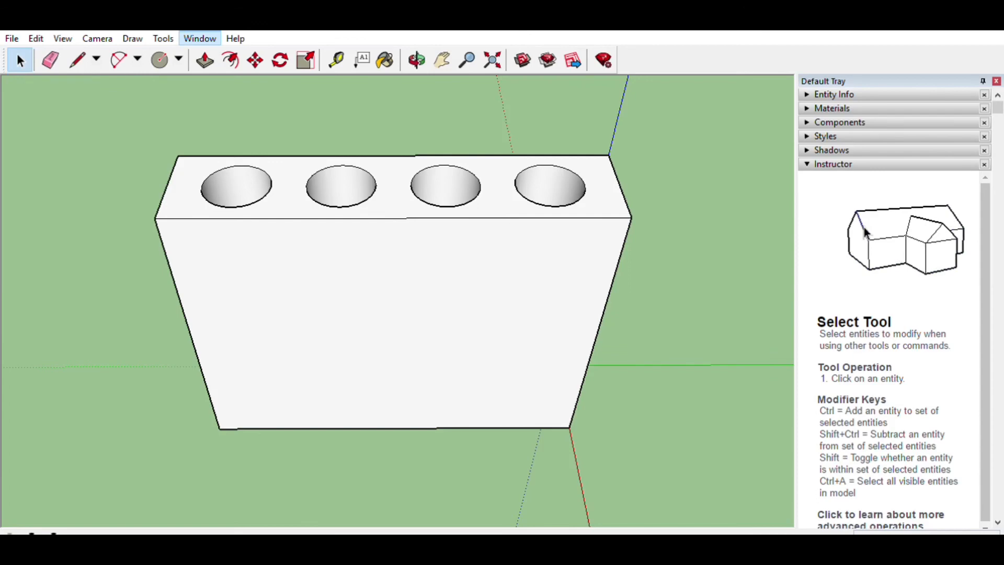
{"action": "left_click", "coordinate": [200, 38]}
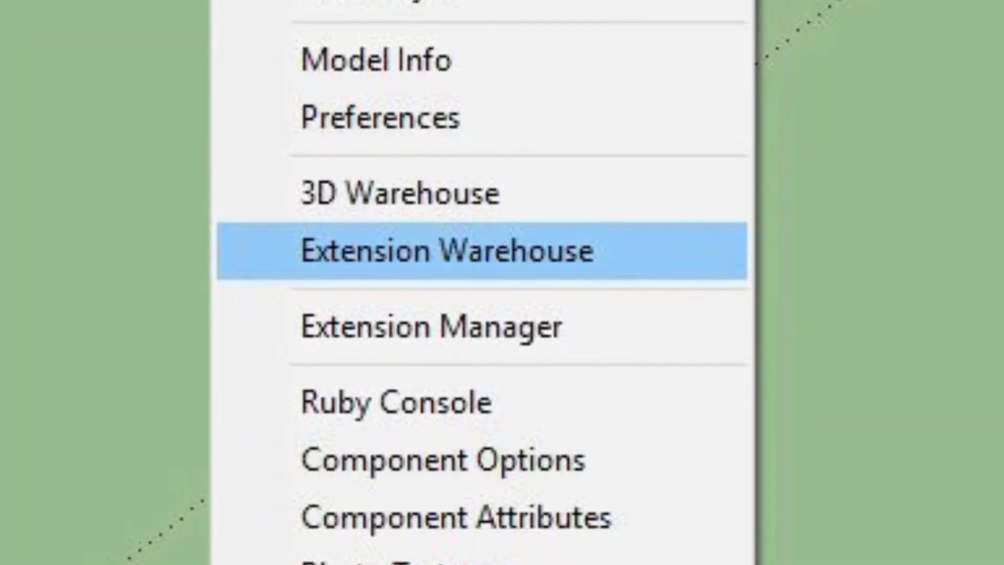
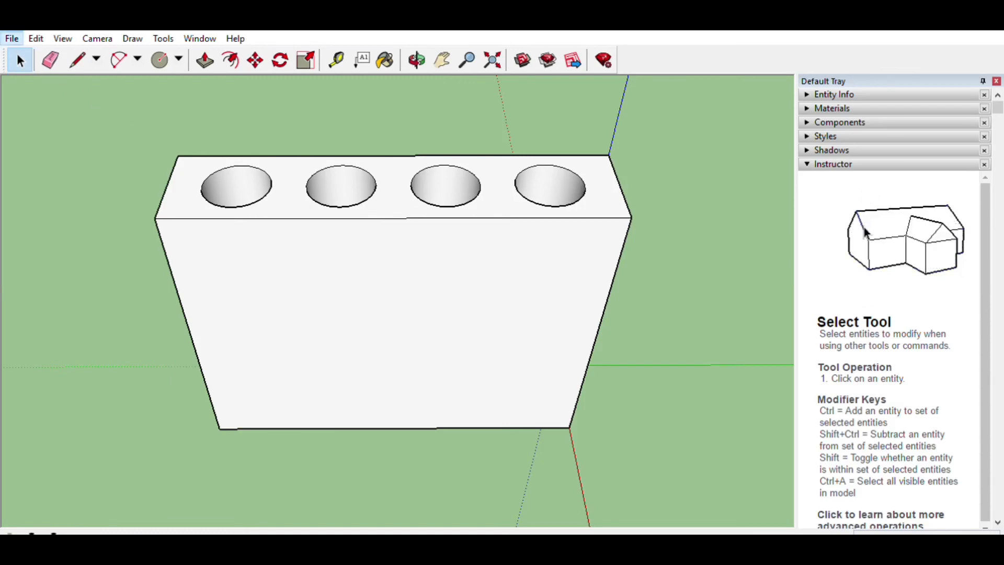
{"action": "left_click", "coordinate": [12, 39]}
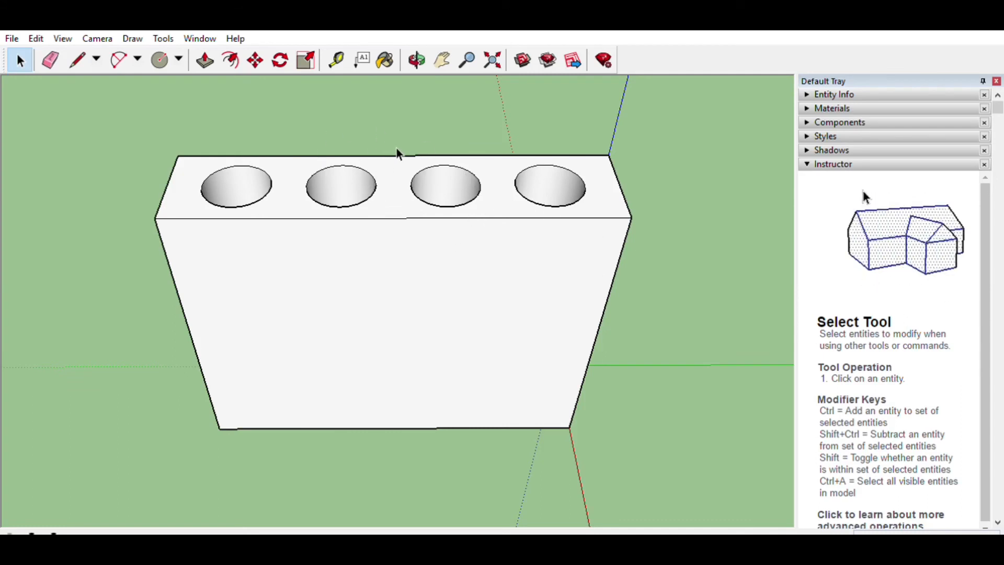
- Orbit around the box to inspect the insides of the four holes and the cleaned-up model from both long sides
{"action": "key", "text": "o"}
{"action": "left_click_drag", "start_coordinate": [406, 143], "coordinate": [464, 400]}
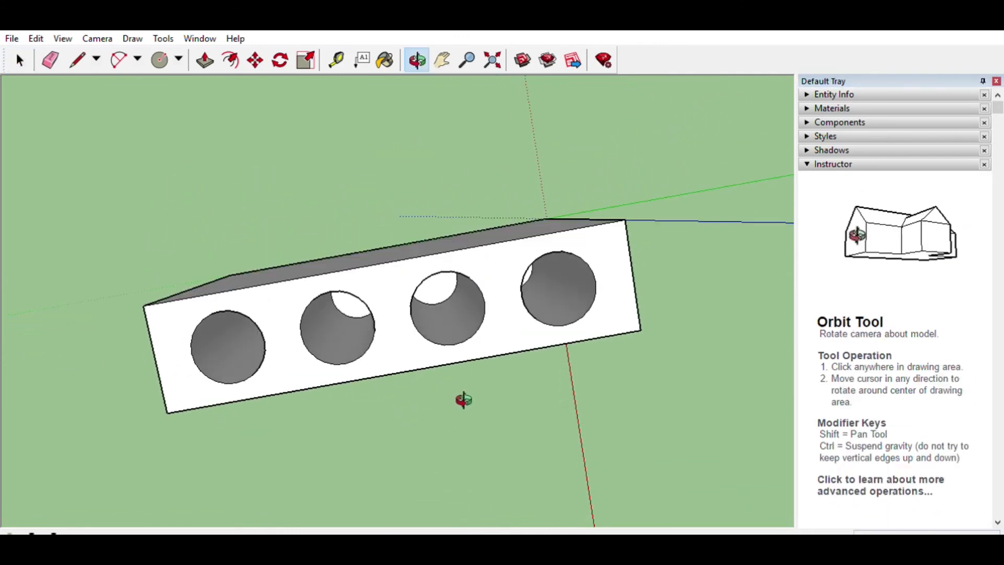
{"action": "middle_click_drag", "start_coordinate": [463, 400], "coordinate": [310, 209]}
{"action": "middle_click_drag", "start_coordinate": [610, 217], "coordinate": [211, 209]}
{"action": "mouse_move", "coordinate": [599, 165]}
{"action": "middle_mouse_down"}
{"action": "mouse_move", "coordinate": [343, 258]}
{"action": "mouse_move", "coordinate": [23, 269]}
{"action": "mouse_move", "coordinate": [426, 310]}
{"action": "mouse_move", "coordinate": [518, 178]}
{"action": "middle_mouse_up"}
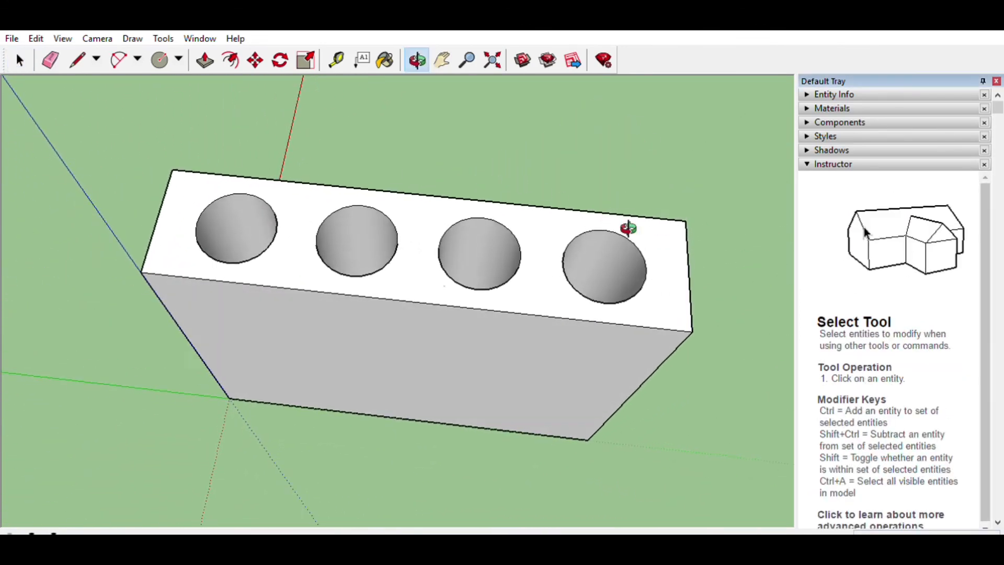
{"action": "mouse_move", "coordinate": [630, 227]}
{"action": "middle_mouse_down"}
{"action": "mouse_move", "coordinate": [240, 325]}
{"action": "mouse_move", "coordinate": [542, 260]}
{"action": "middle_mouse_up"}
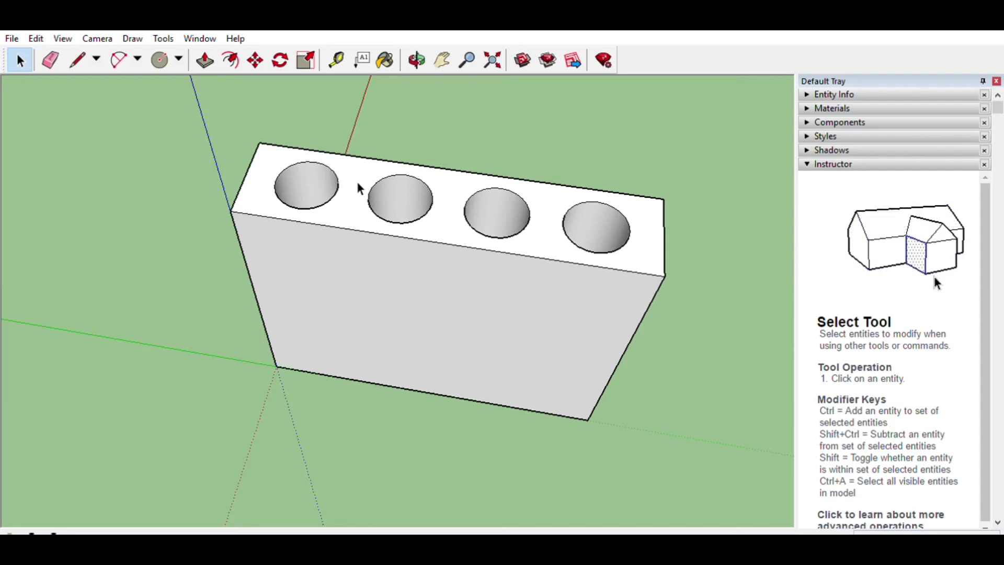
{"action": "middle_click_drag", "start_coordinate": [360, 189], "coordinate": [625, 218]}
{"action": "middle_click_drag", "start_coordinate": [684, 239], "coordinate": [359, 184]}
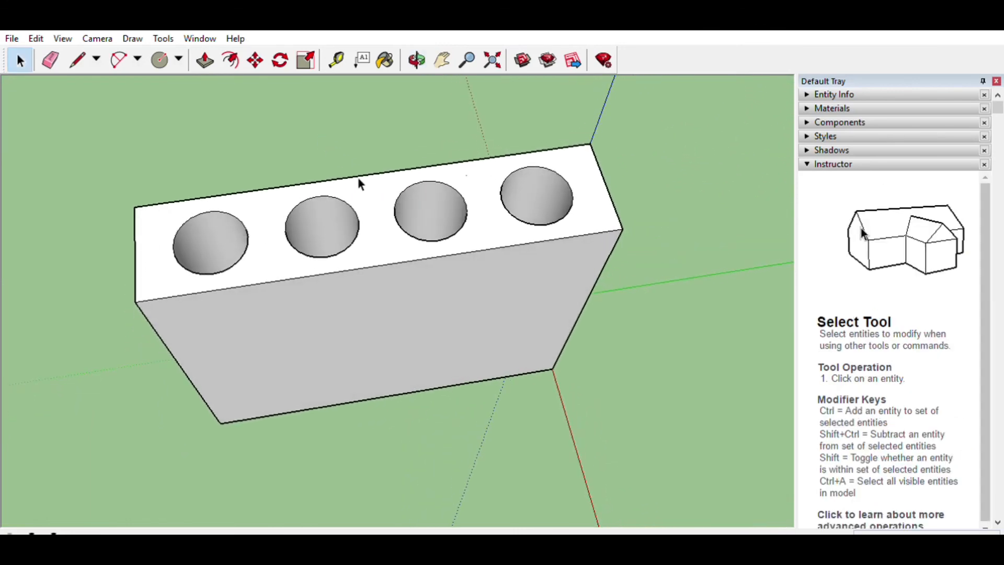
{"action": "middle_click_drag", "start_coordinate": [444, 272], "coordinate": [408, 168]}
{"action": "middle_click_drag", "start_coordinate": [201, 152], "coordinate": [208, 210]}
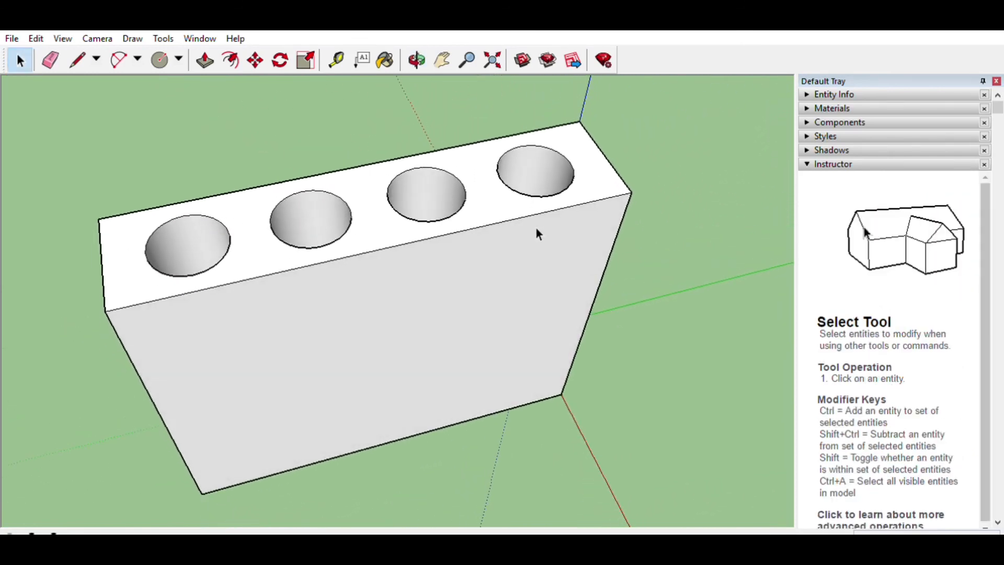